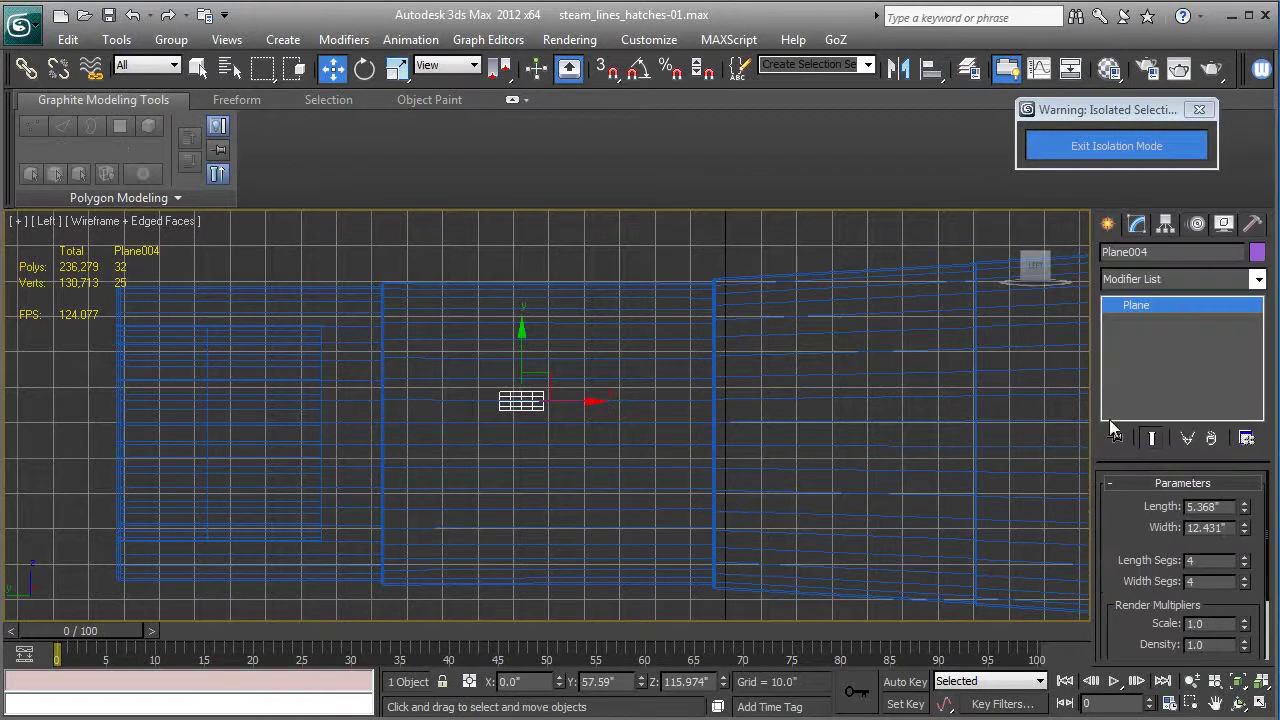
- Set the plane's length and width segments to 3 and convert it to an Editable Poly
middle_click_drag(972, 495, 960, 490)
scroll(960, 490, "up", 3)
scroll(605, 438, "up", 5)
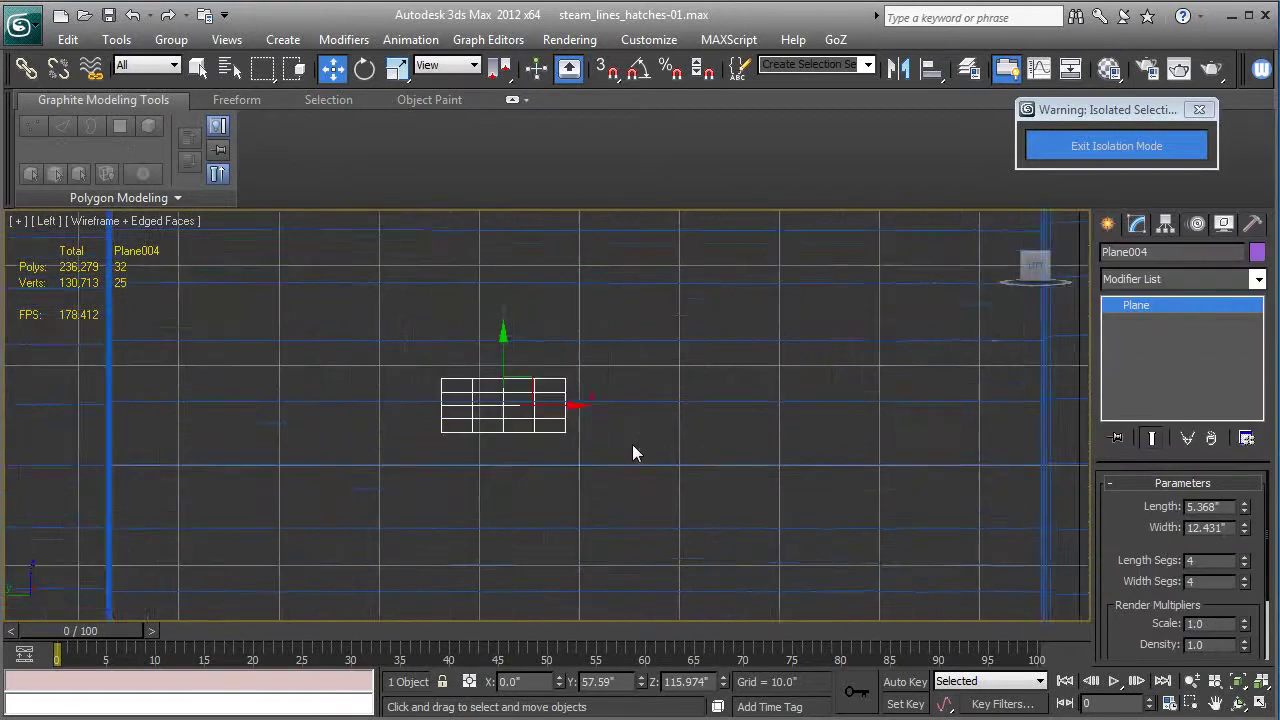
left_click(1245, 566)
left_click(1245, 586)
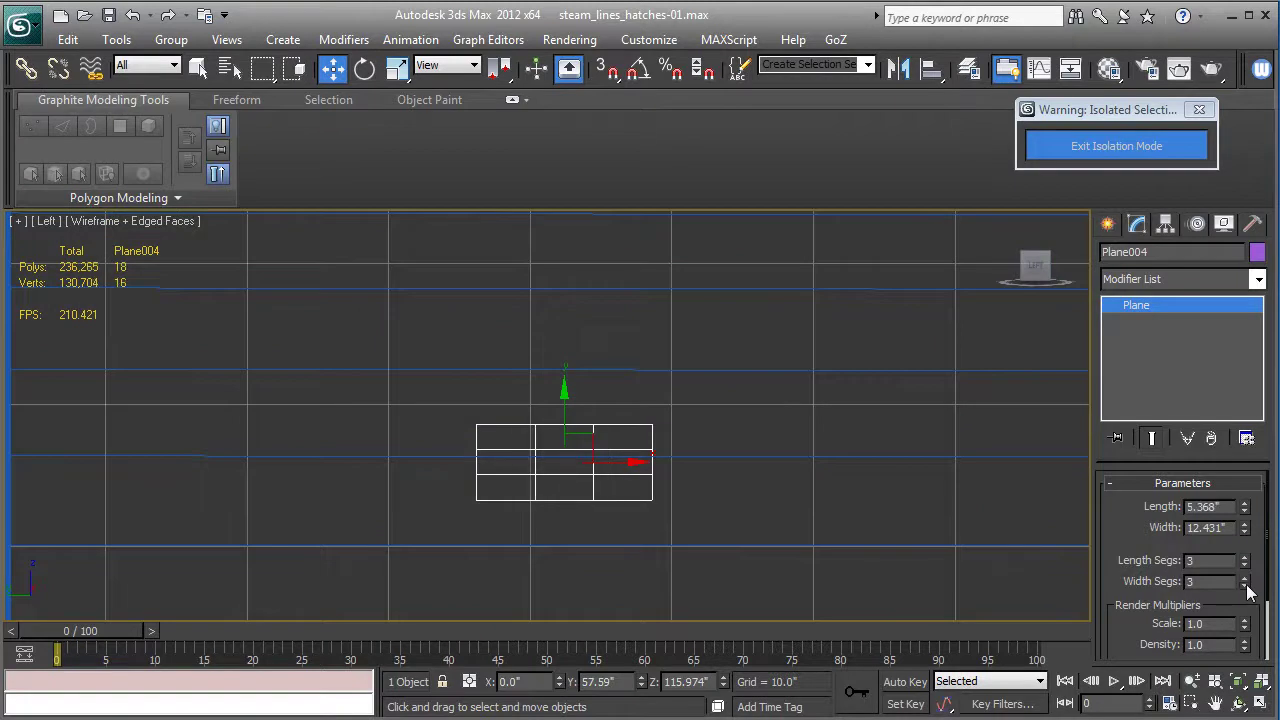
middle_click_drag(764, 541, 769, 524)
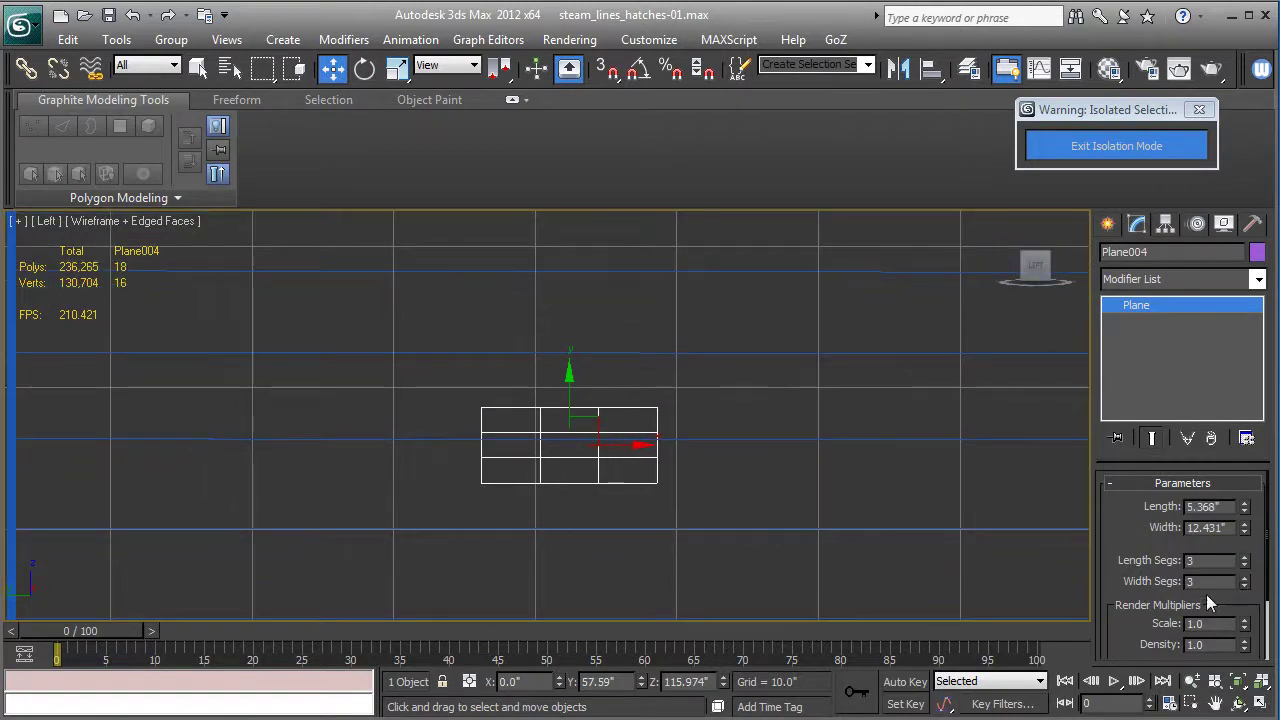
right_click(1135, 306)
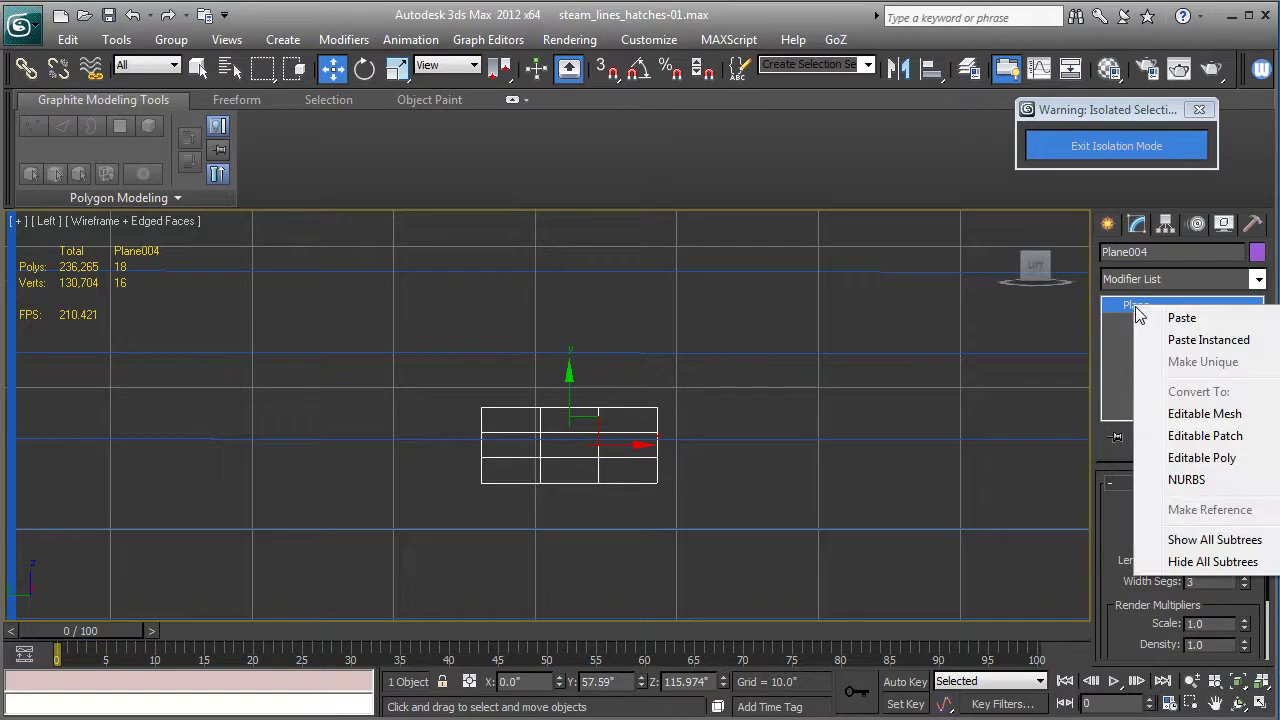
left_click(1203, 456)
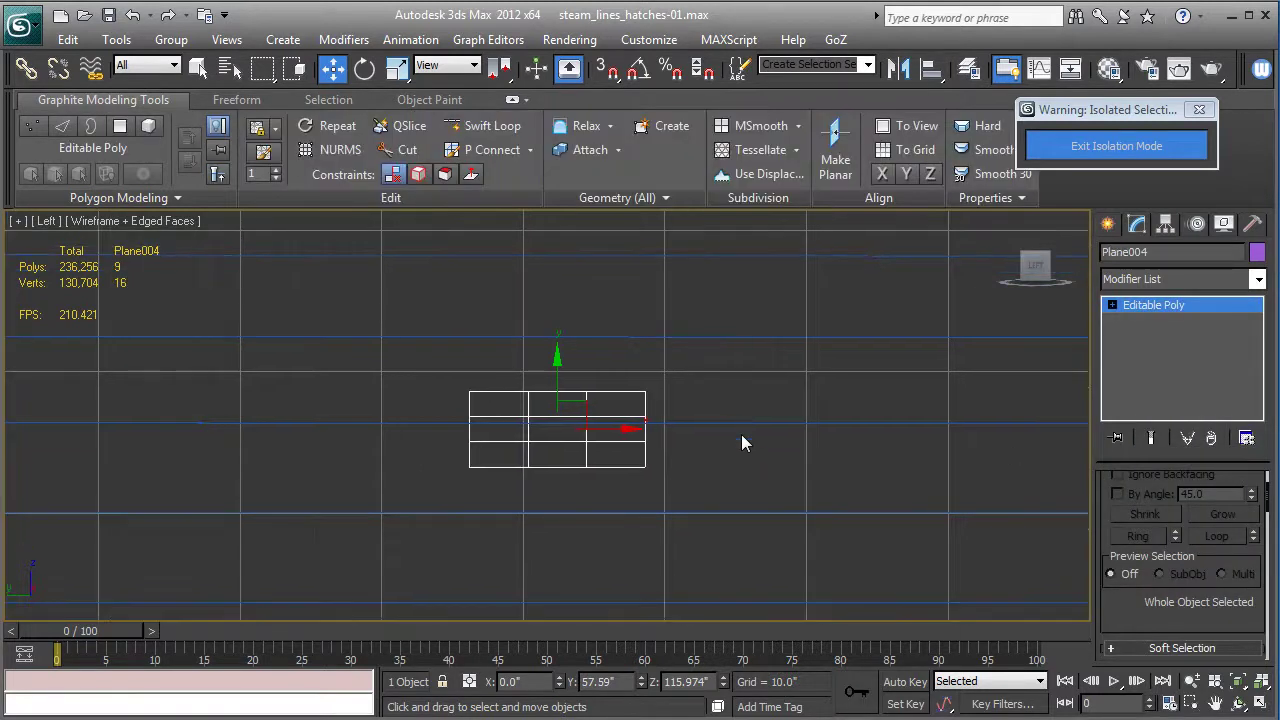
- Conform the small plane to the curved surface of Boiler-01 with the Conform brush in the shaded Perspective view
key("p")
middle_click_drag(741, 438, 506, 410, "alt")
left_click_drag(501, 408, 722, 502)
key("F3")
mouse_move(722, 502)
middle_mouse_down("alt")
mouse_move(706, 509)
mouse_move(700, 476)
mouse_move(728, 481)
mouse_move(698, 500)
middle_mouse_up("alt")
scroll(698, 508, "down", 5)
middle_click_drag(729, 552, 638, 457, "alt")
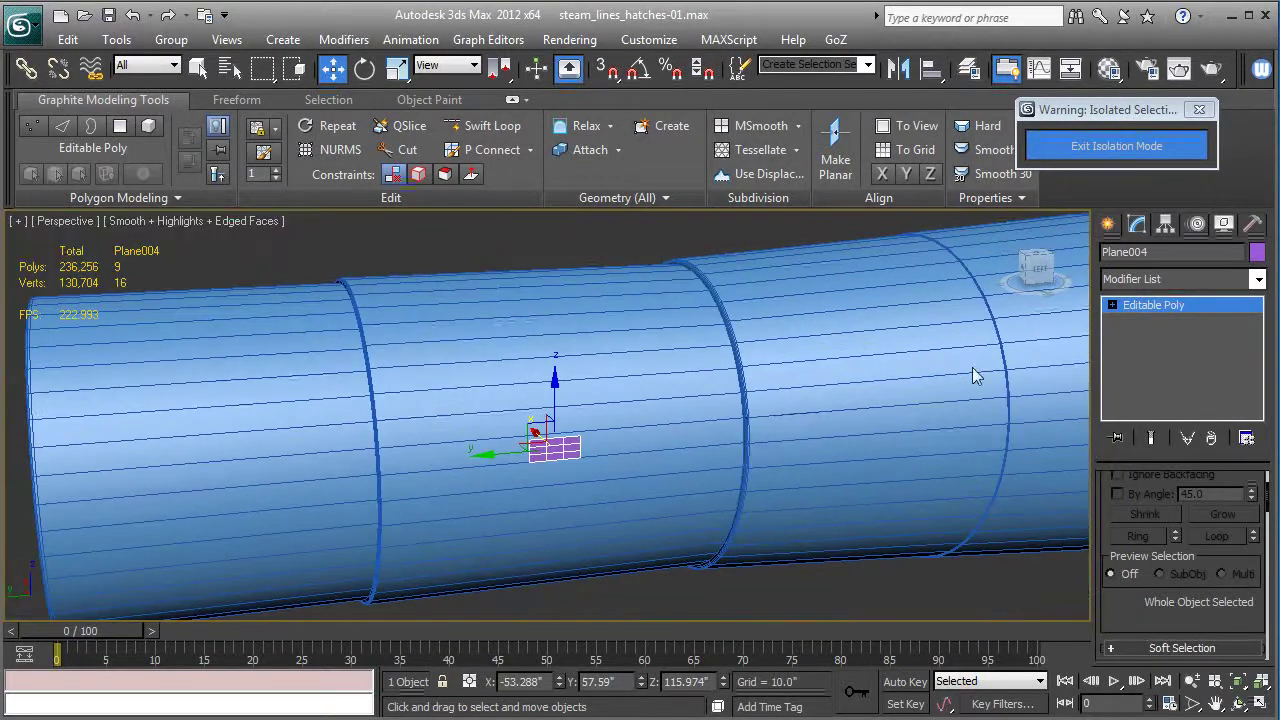
left_click(245, 101)
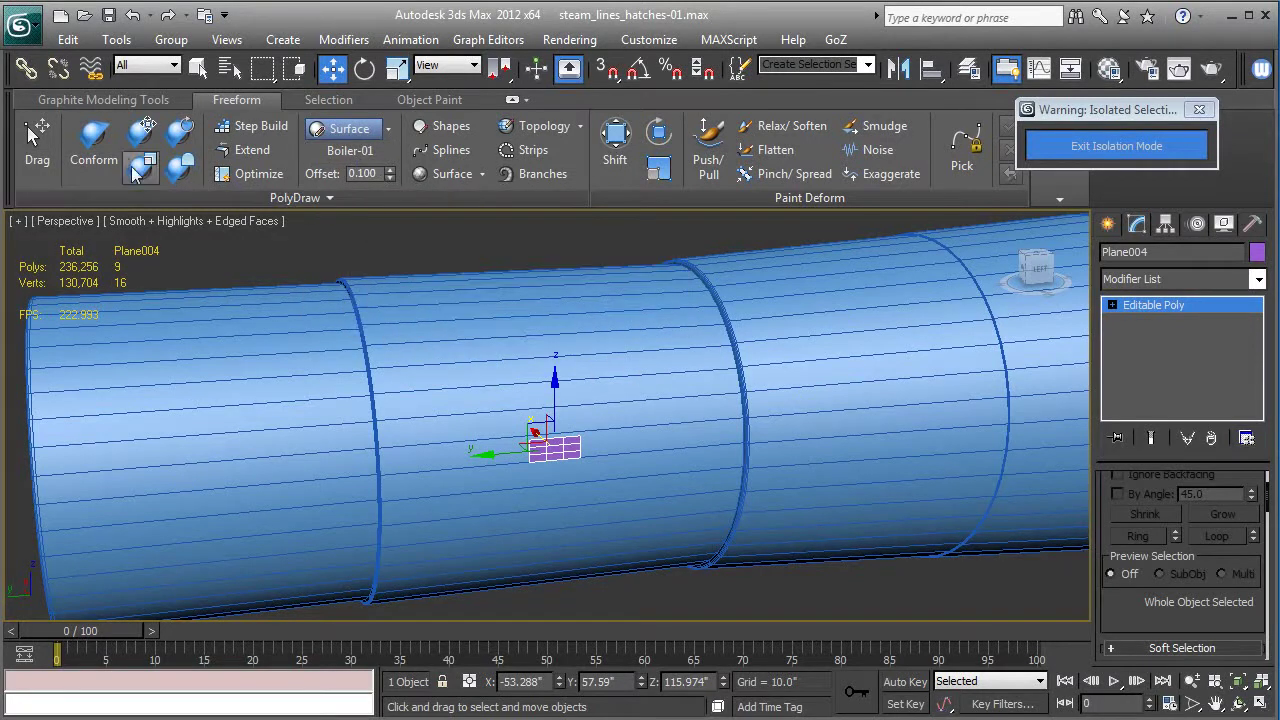
left_click(93, 145)
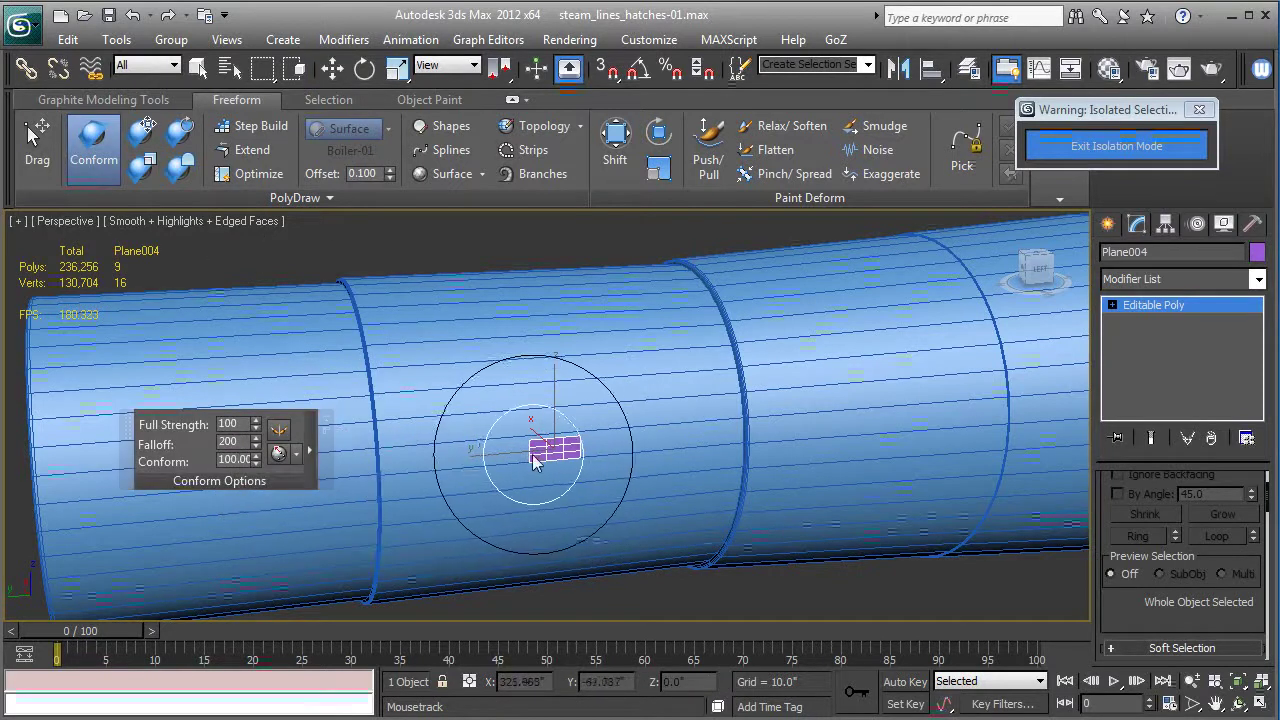
left_click_drag(527, 456, 546, 455)
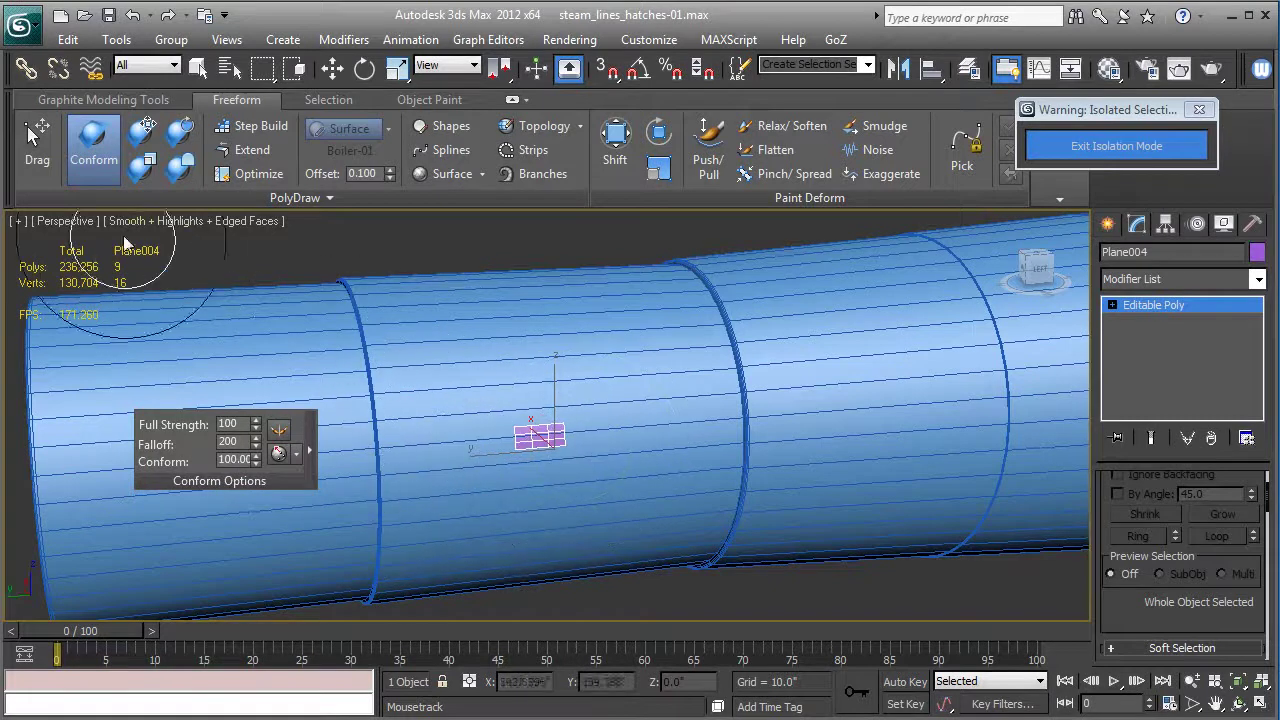
left_click(94, 145)
- Connect the edge rings of the plane's two outer columns to add a vertical edge loop near each end
scroll(612, 439, "up", 5)
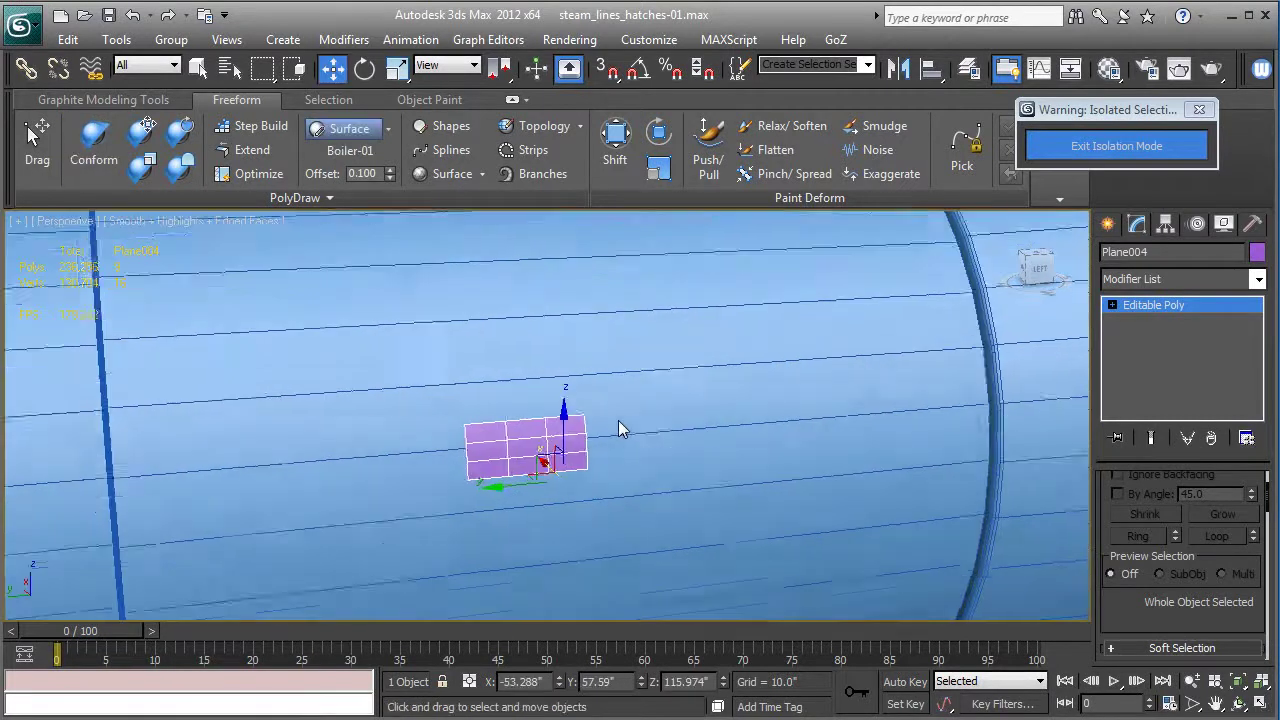
scroll(626, 403, "up", 5)
middle_click_drag(650, 404, 711, 423)
left_click(1112, 305)
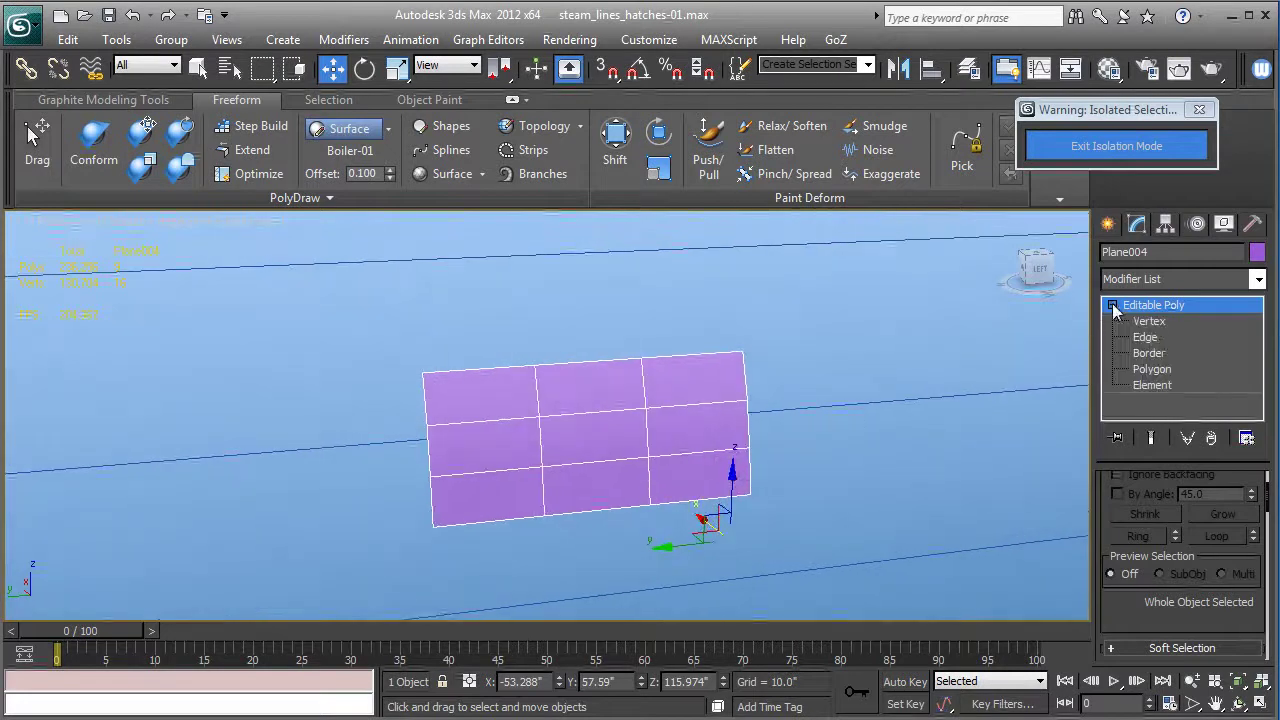
left_click(1156, 338)
left_click(717, 409)
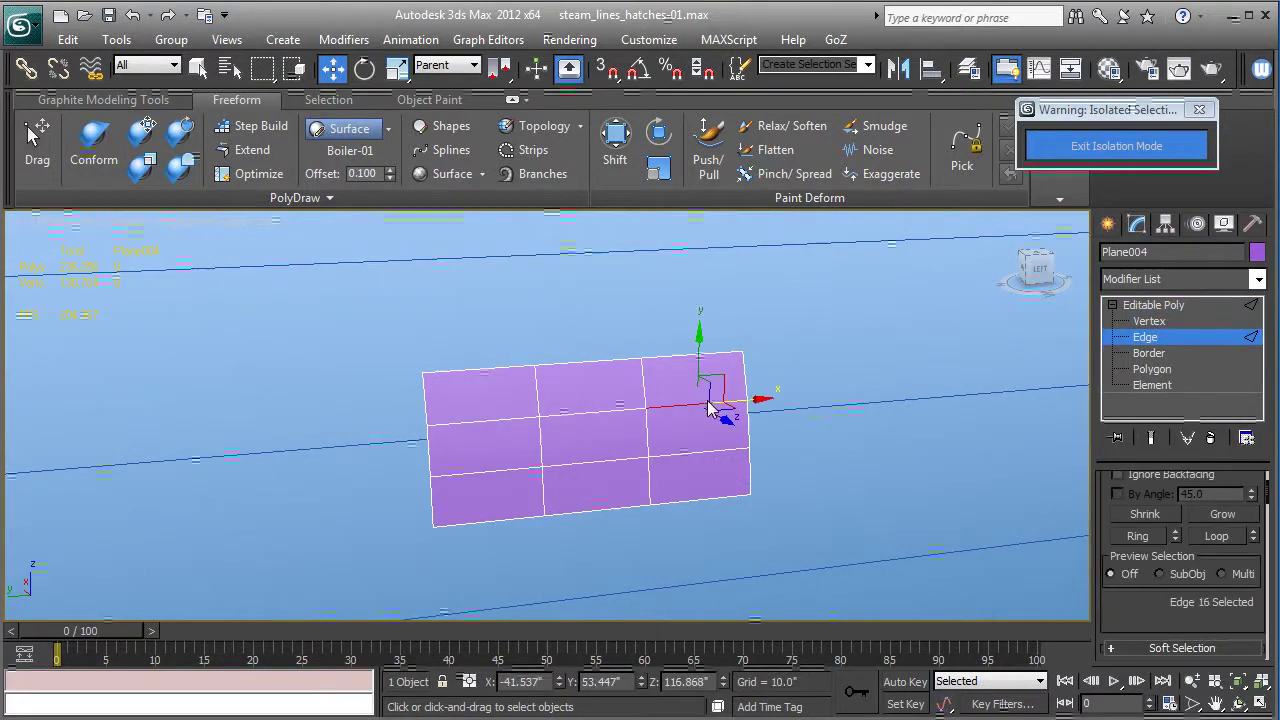
left_click(466, 428, "ctrl")
key("alt+r")
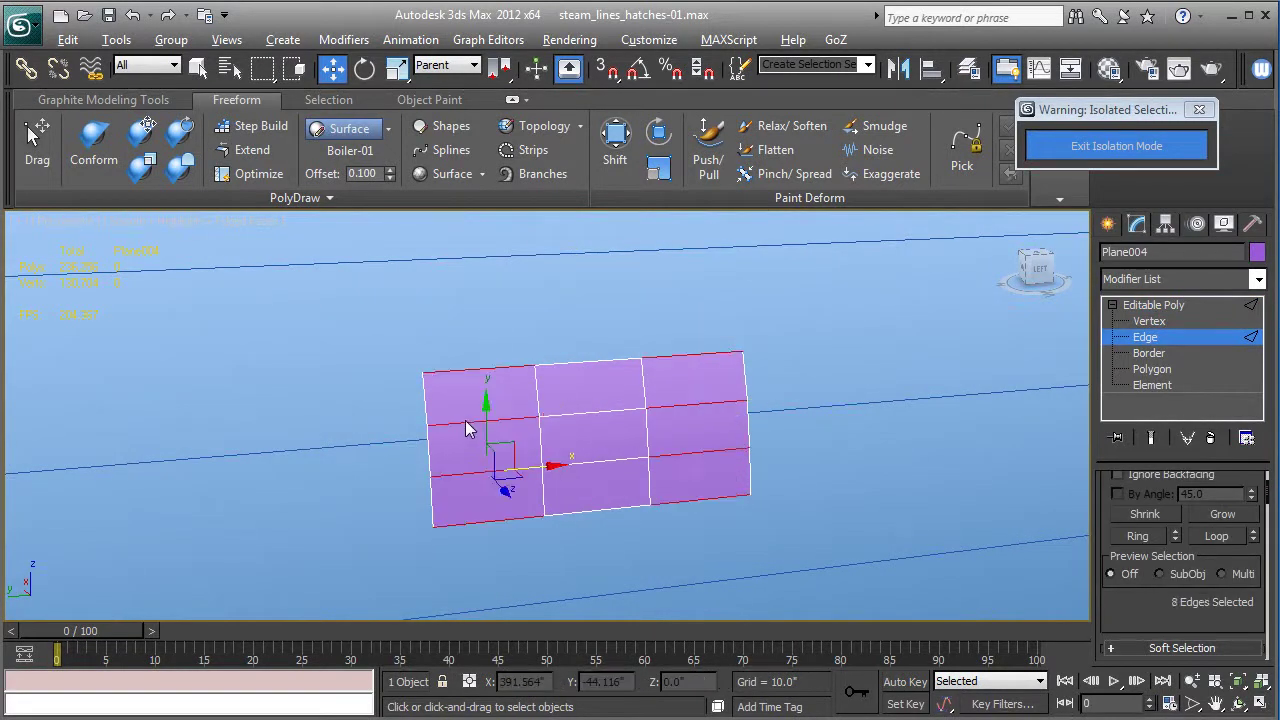
scroll(1130, 612, "down", 4)
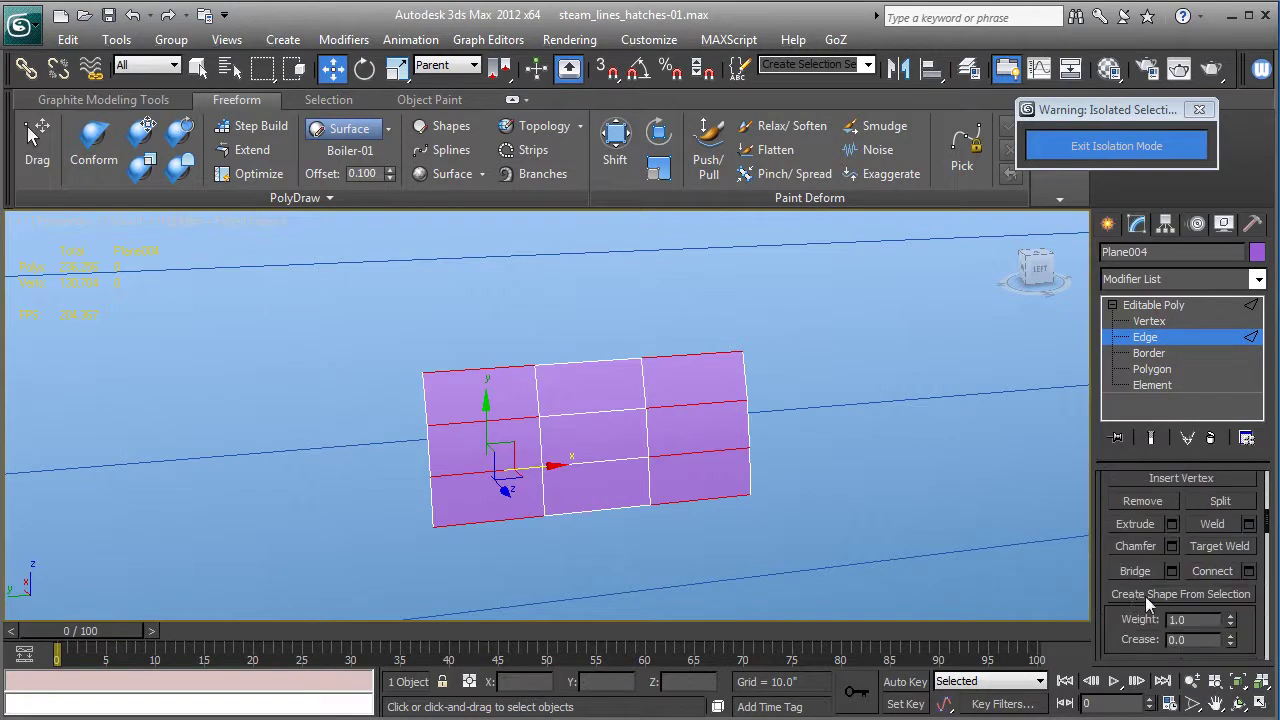
key("ctrl+shift+e")
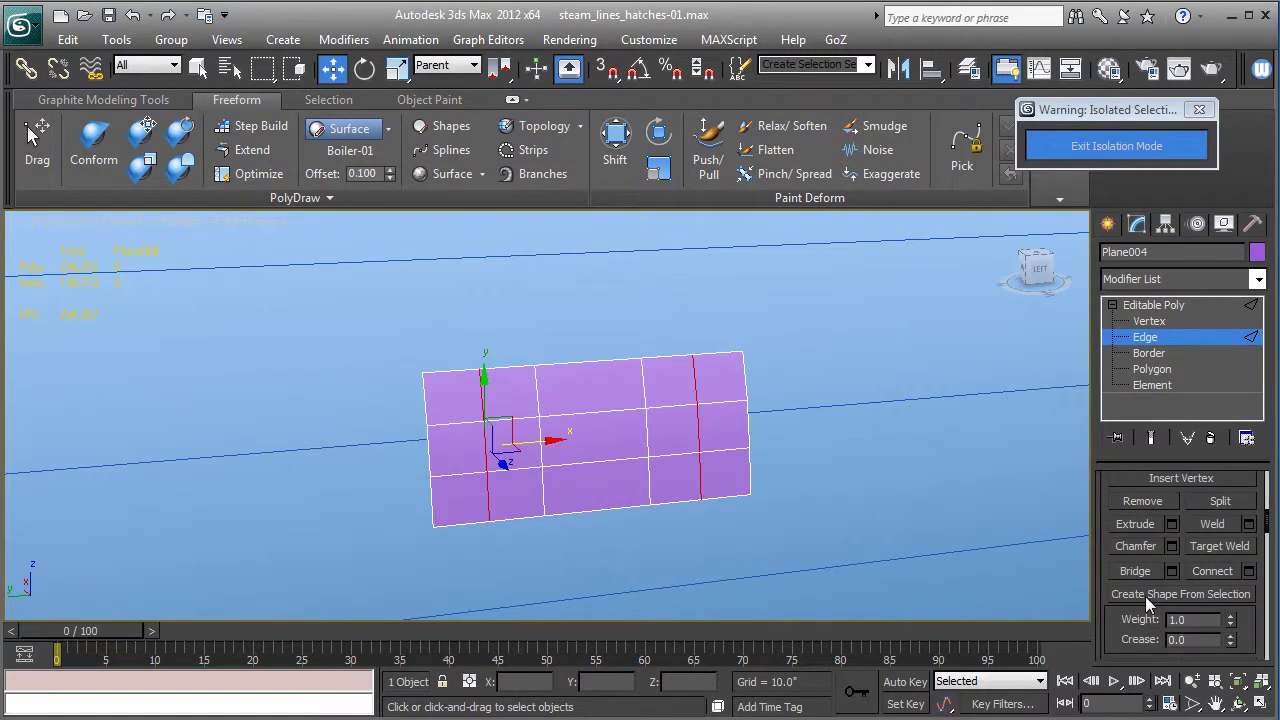
- Move the two new vertical edge loops outward along X until they sit close to the plane's side borders
left_click(483, 408)
key("alt+l")
left_click_drag(541, 446, 500, 450)
left_click(697, 393)
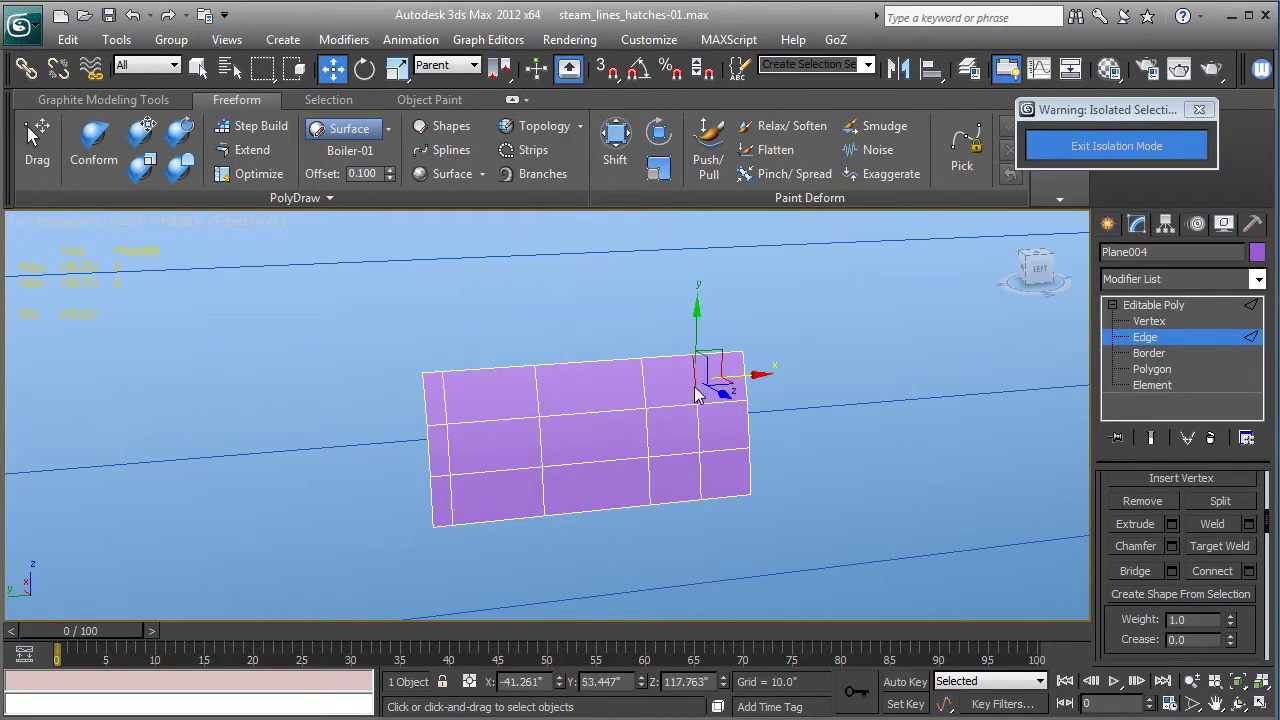
key("alt+l")
left_click_drag(714, 409, 794, 425)
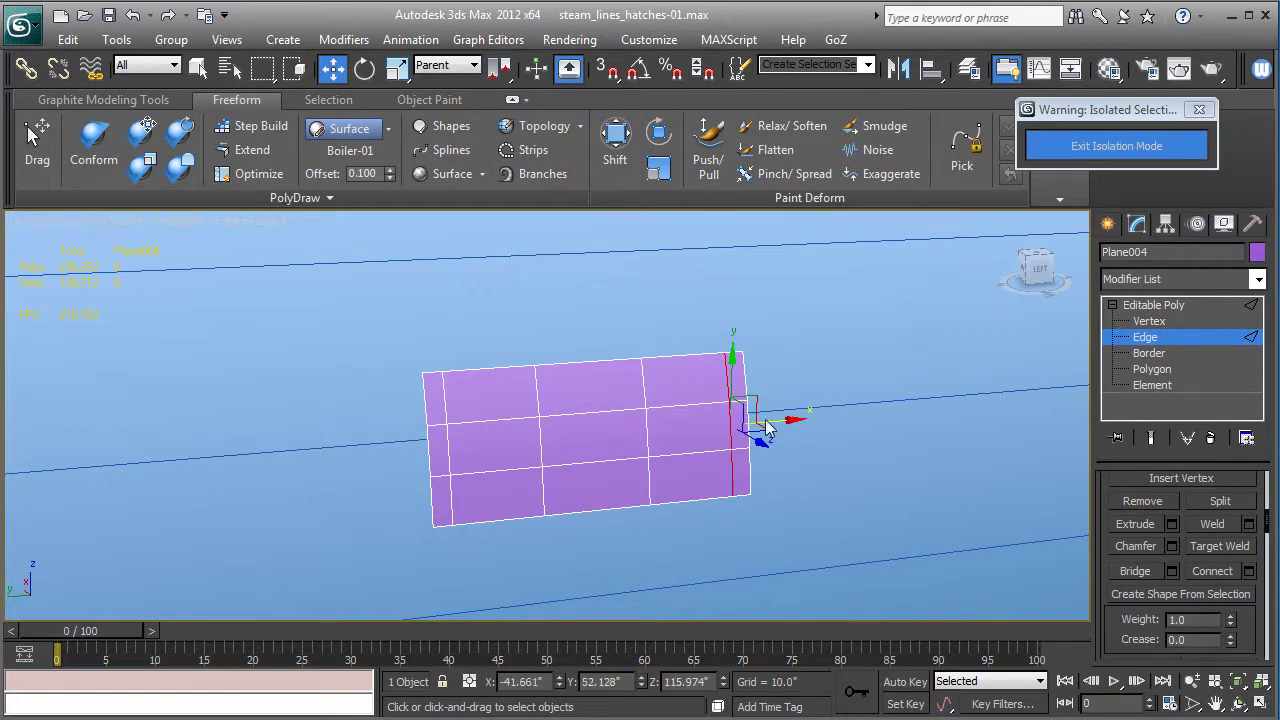
- Chamfer the plane's upper and lower border edges by 0.469" with one segment
left_click(676, 360)
left_click(680, 503, "ctrl")
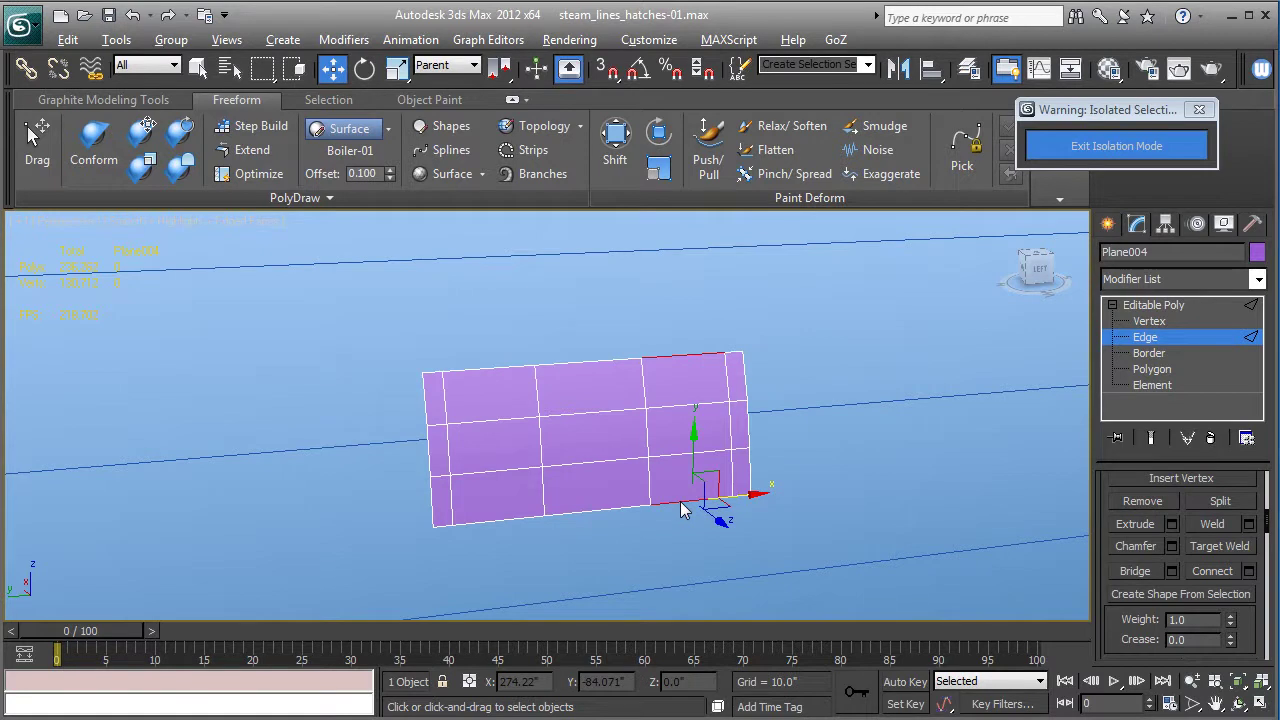
key("alt+l")
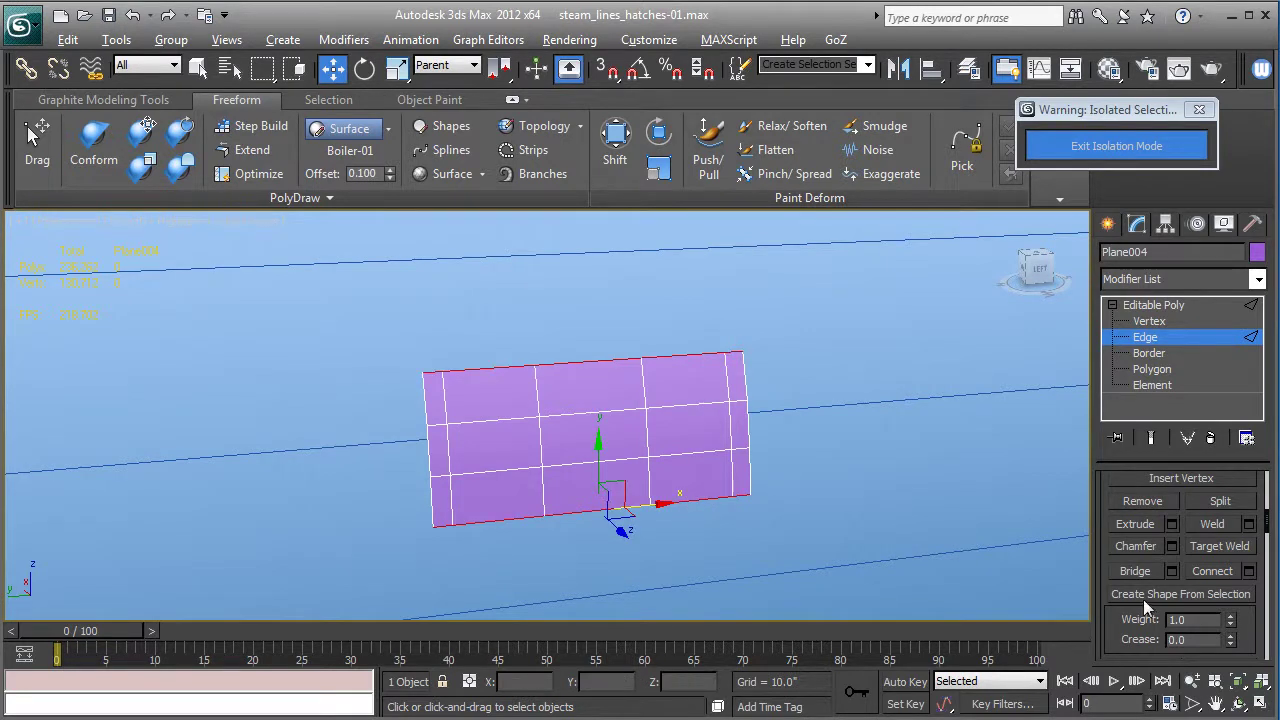
left_click(1171, 548)
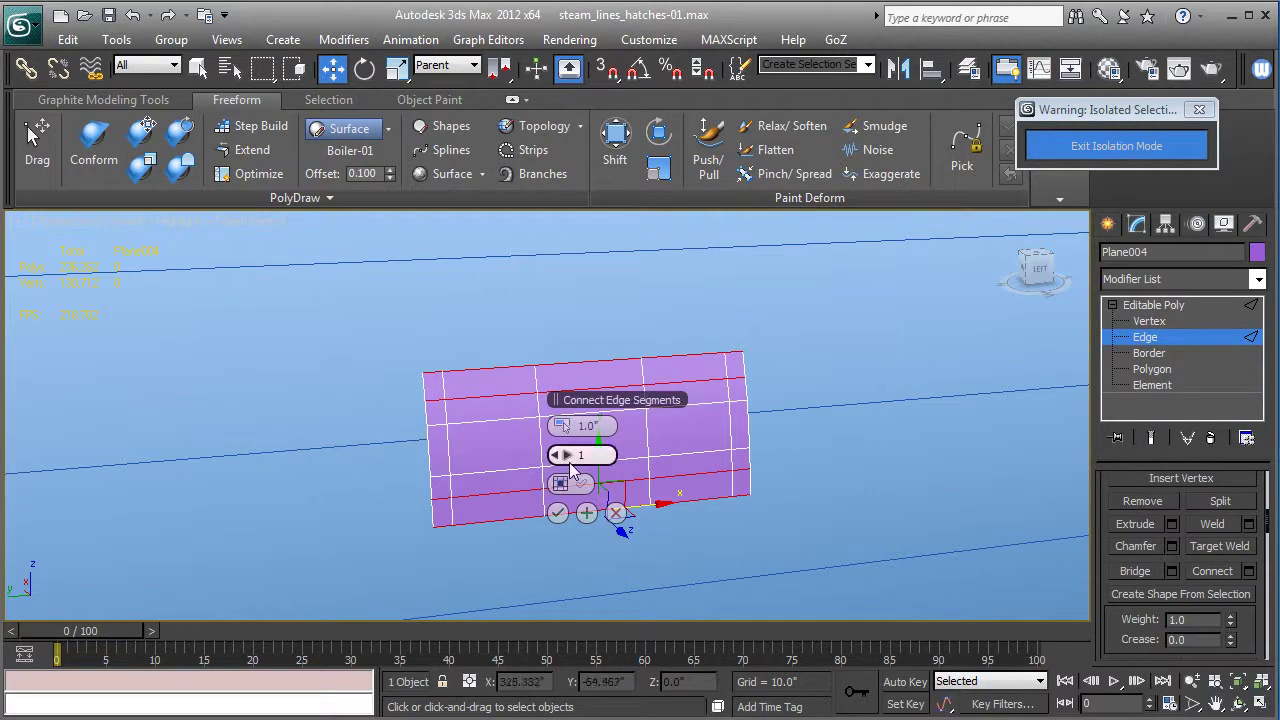
right_click(572, 432)
left_click_drag(572, 432, 575, 433)
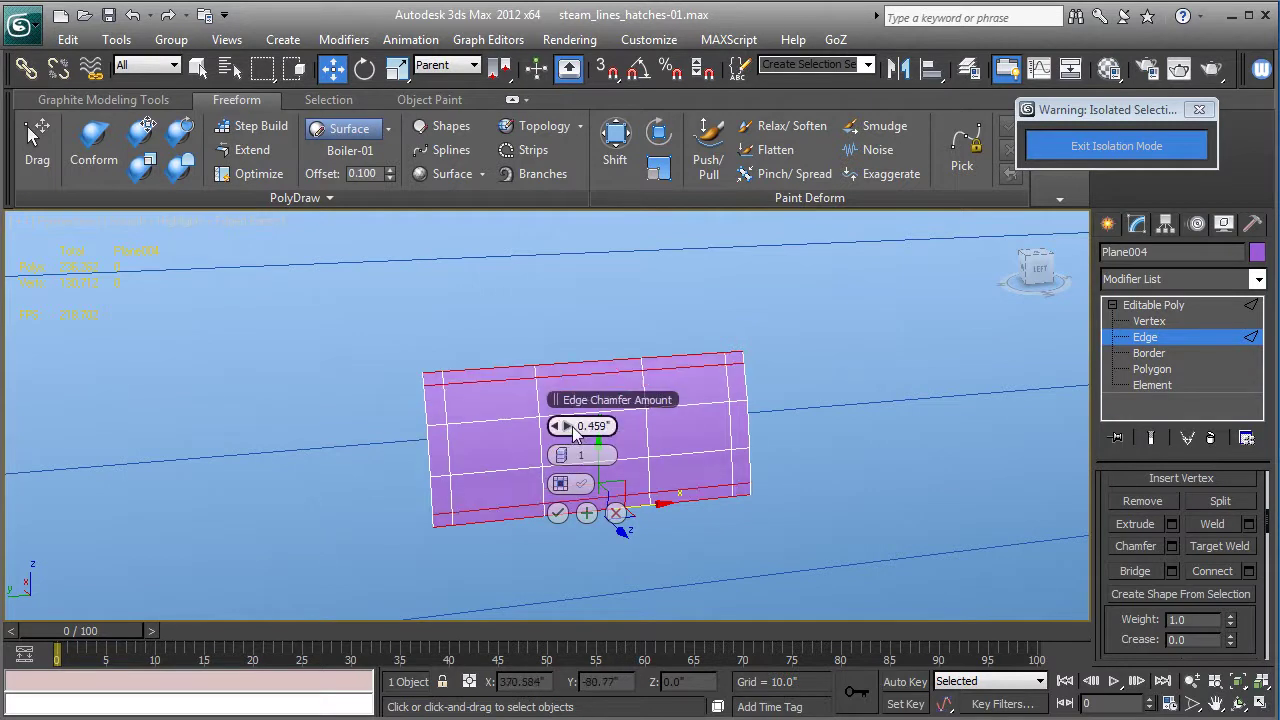
left_click(571, 428)
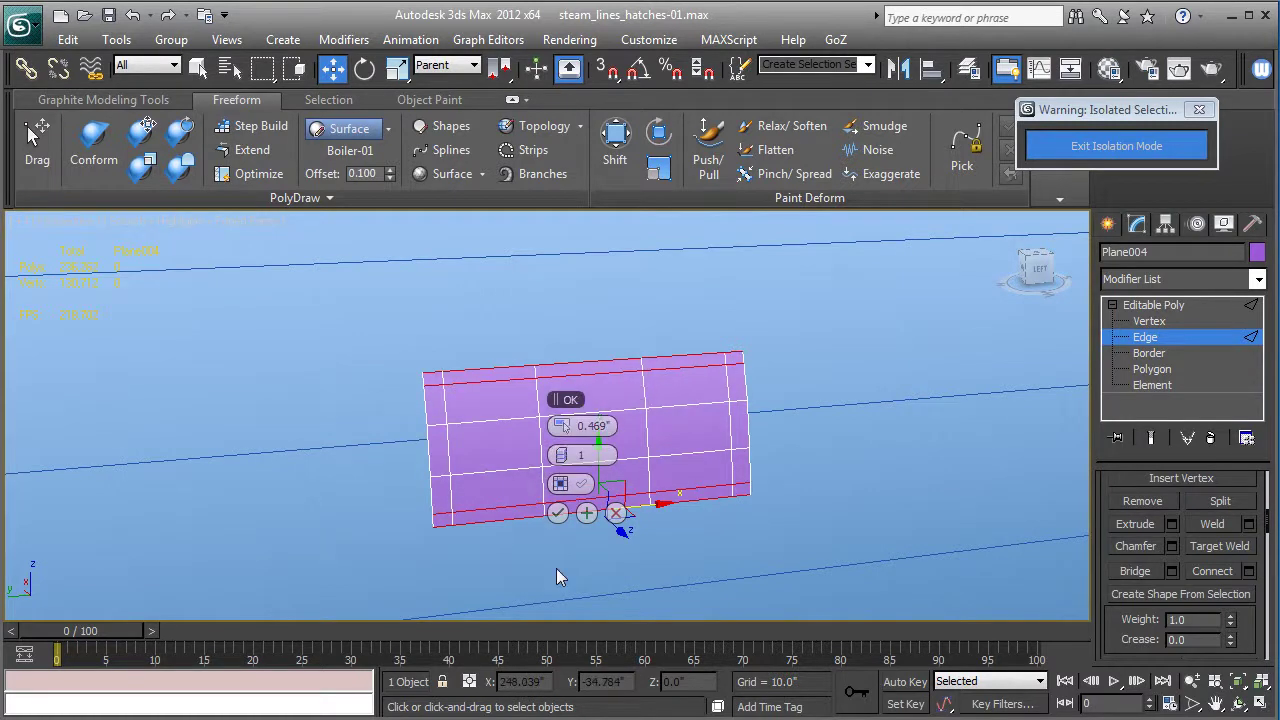
left_click(557, 514)
left_click(507, 366)
middle_click_drag(596, 485, 590, 480, "alt")
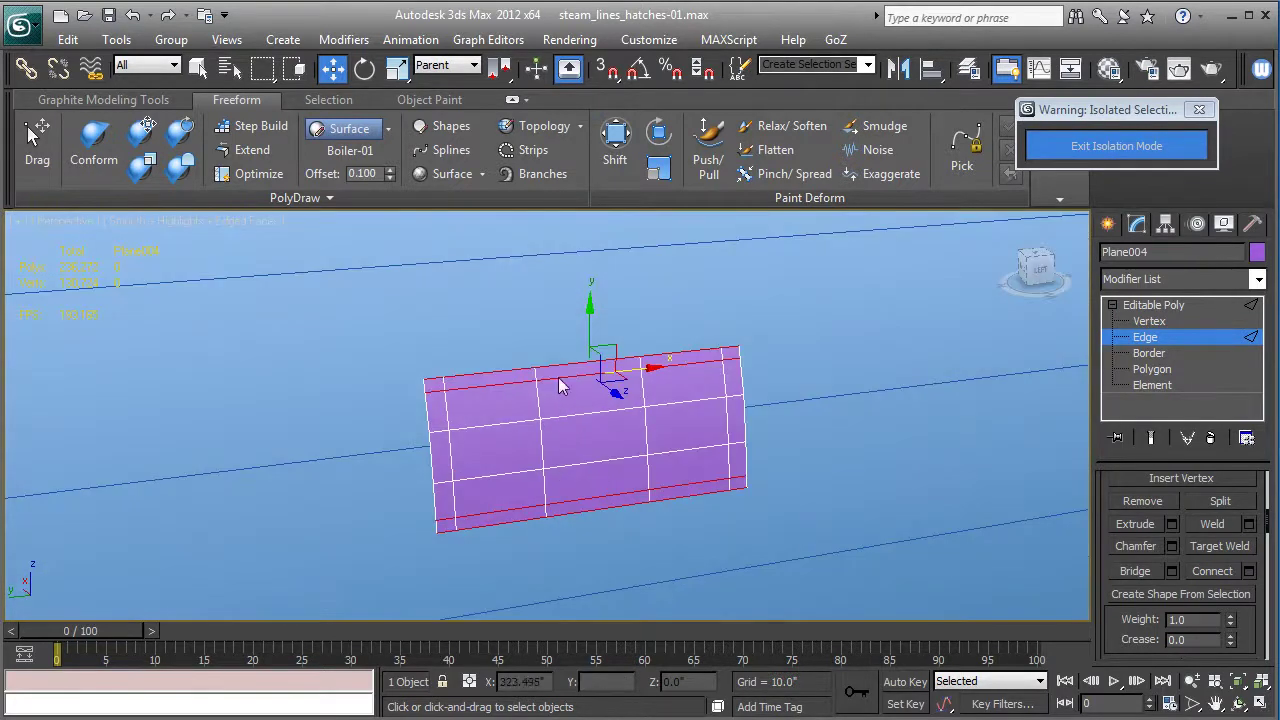
- Extrude all polygons in the plane's upper row, including the thin border strip, by Local Normal to a height of 6.026"
key("alt")
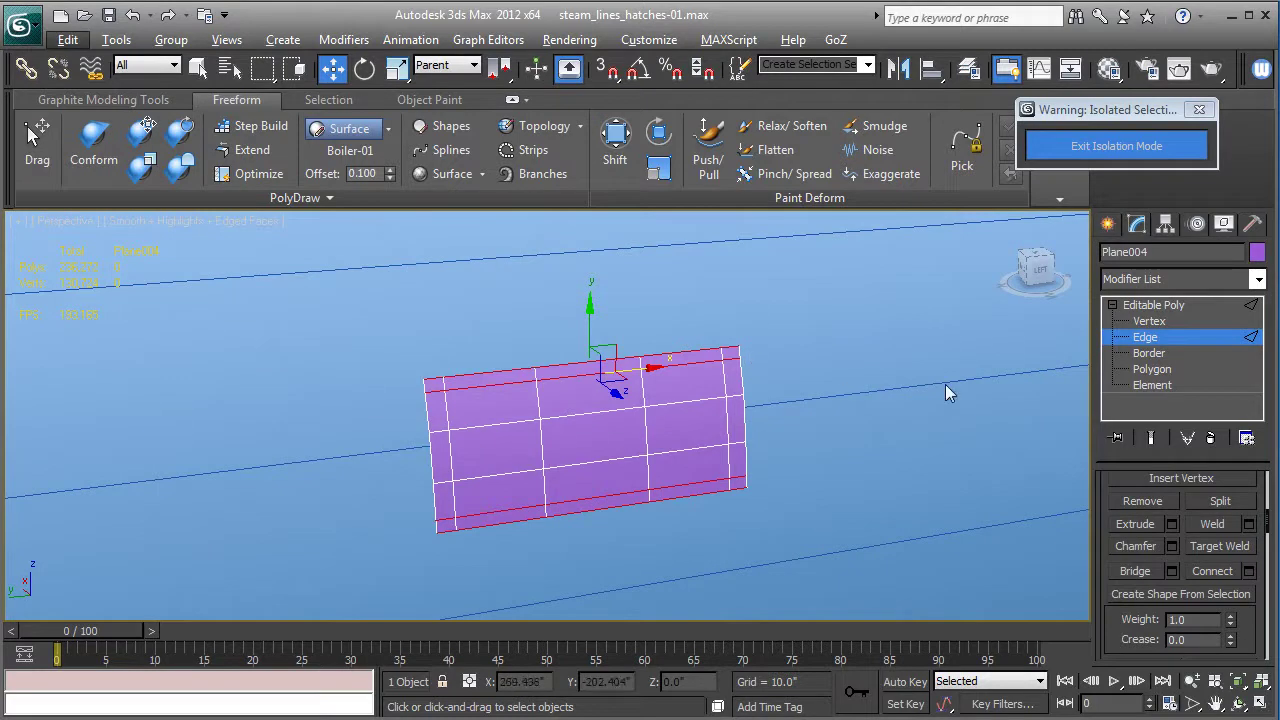
middle_click_drag(744, 408, 747, 396)
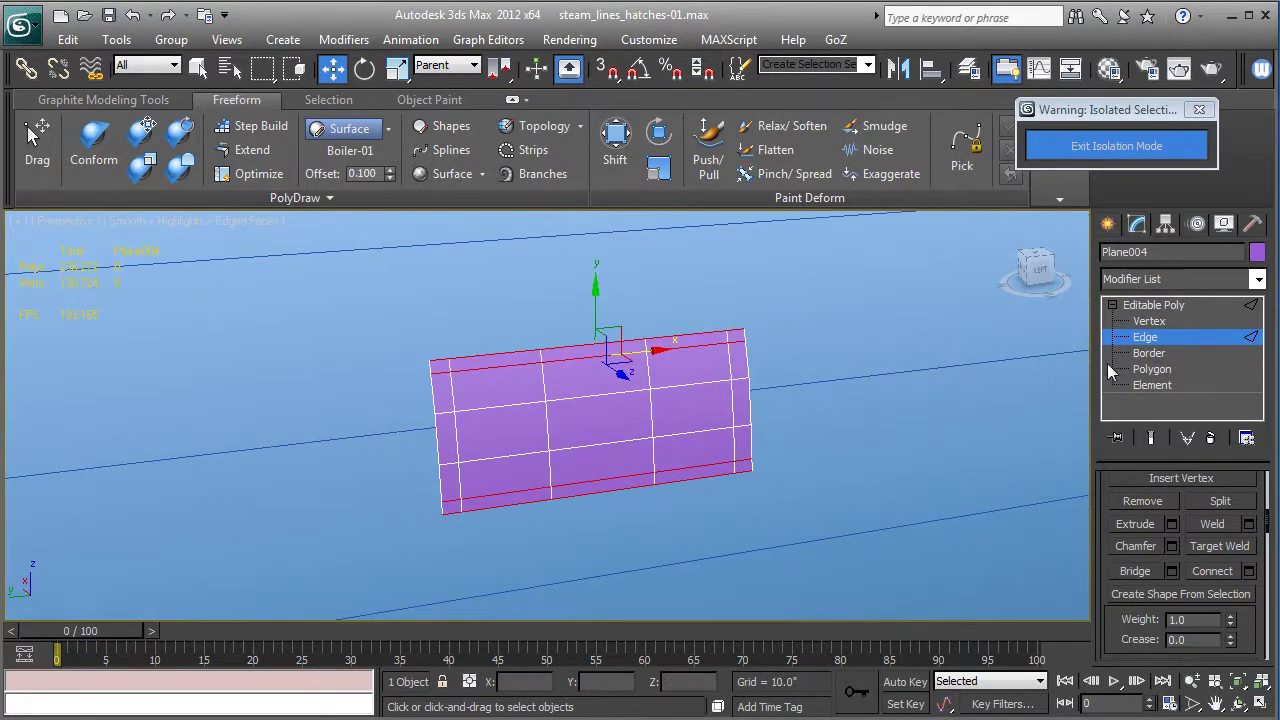
left_click(1150, 369)
left_click(737, 338)
left_click(740, 362, "ctrl")
left_click(703, 352, "ctrl")
left_click(668, 377, "ctrl")
left_click(613, 355, "ctrl")
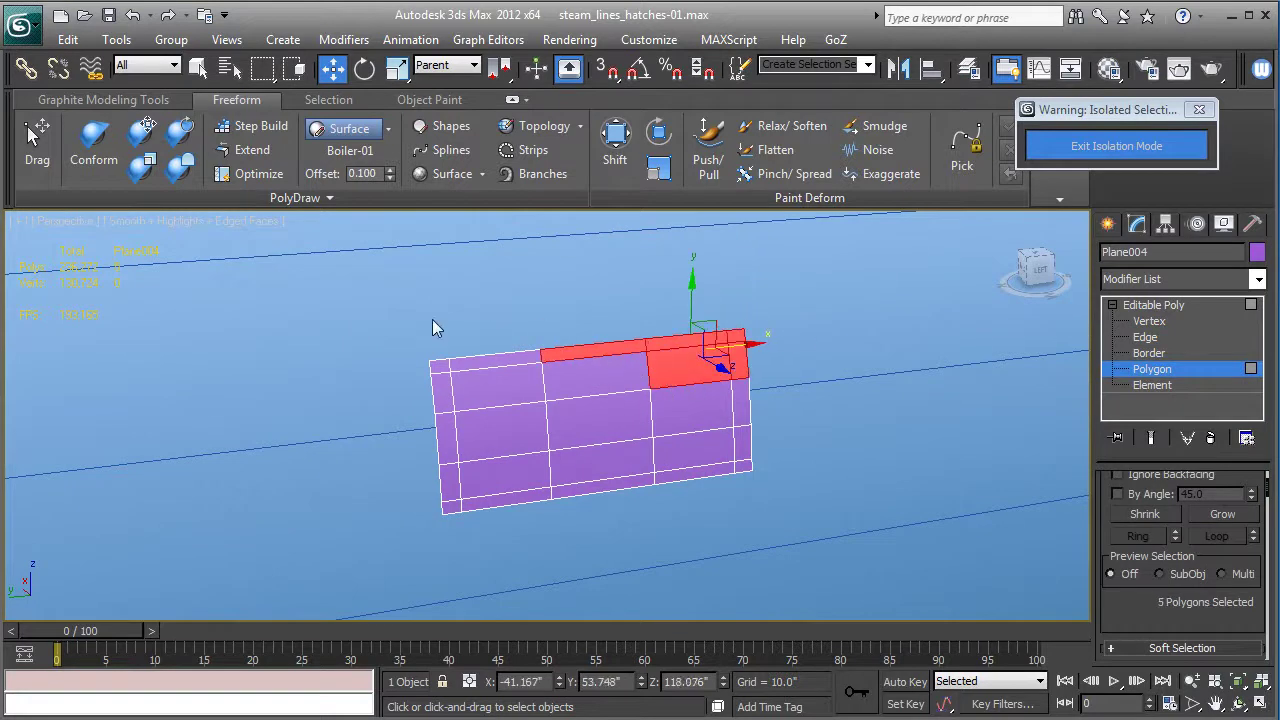
left_click_drag(549, 379, 595, 397, "ctrl")
scroll(1145, 601, "down", 5)
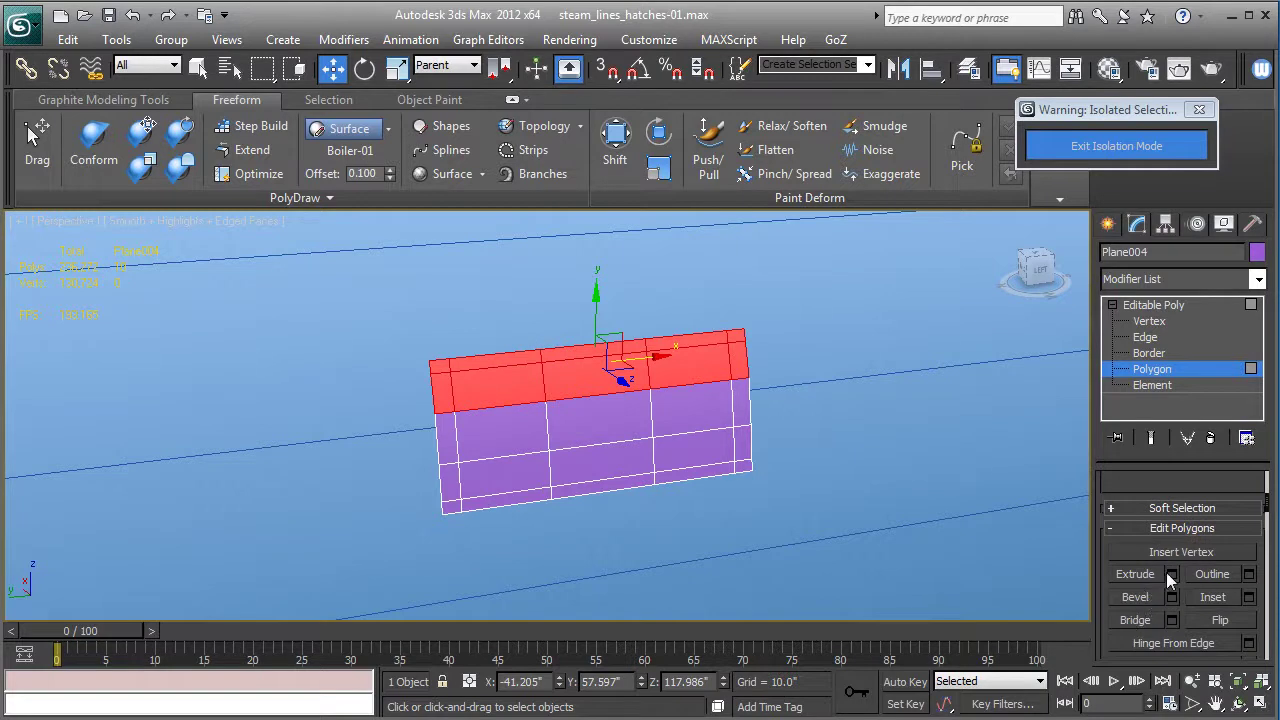
left_click(1169, 574)
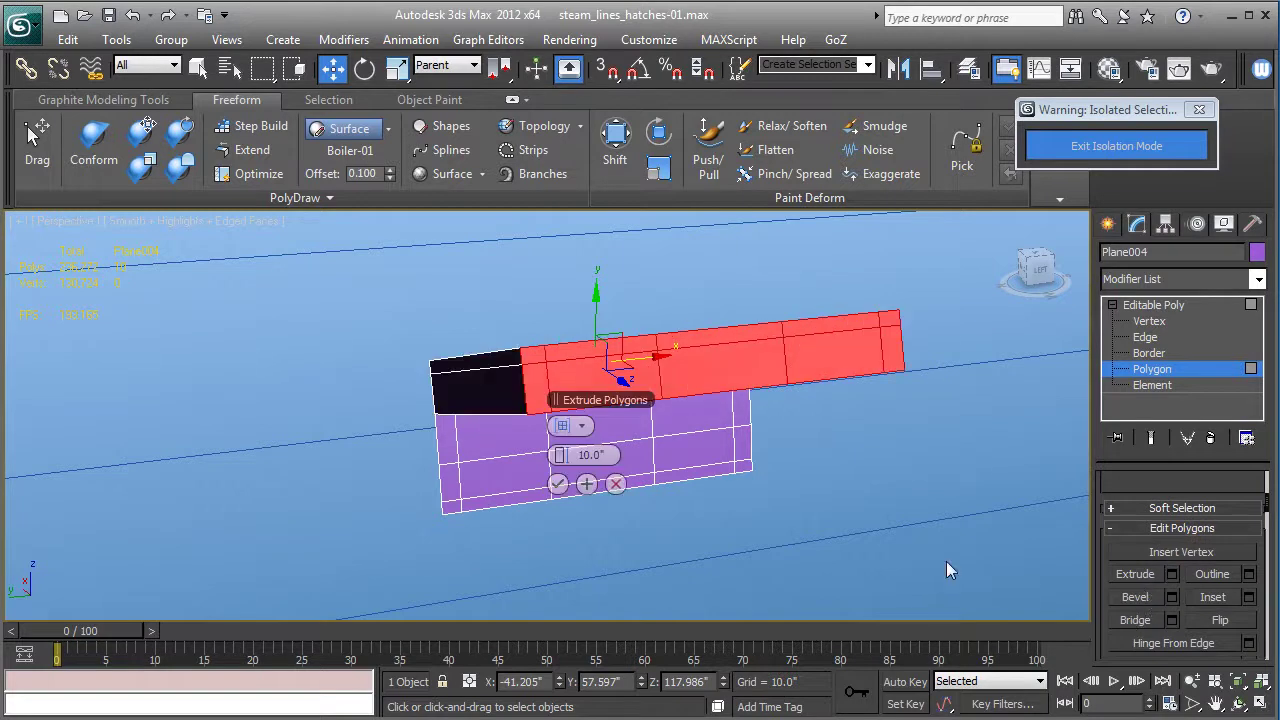
left_click(573, 427)
left_click(615, 540)
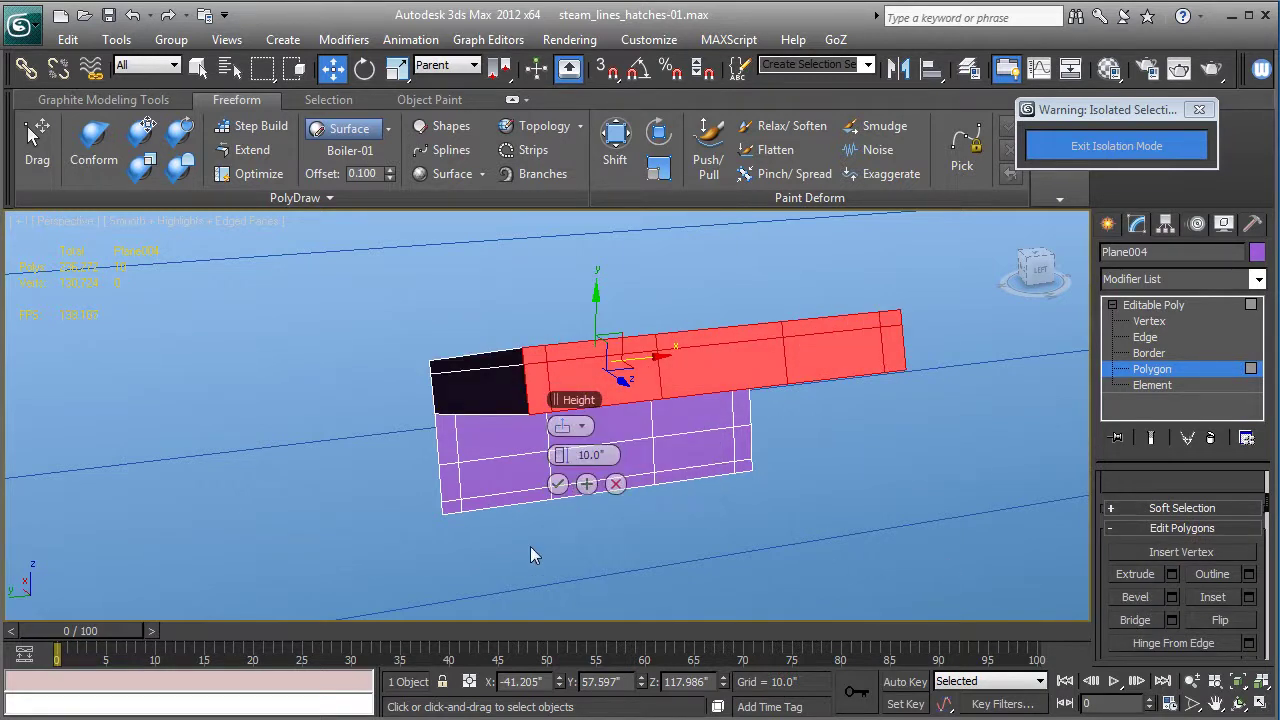
middle_click_drag(973, 483, 970, 430, "alt")
left_click_drag(567, 455, 543, 455)
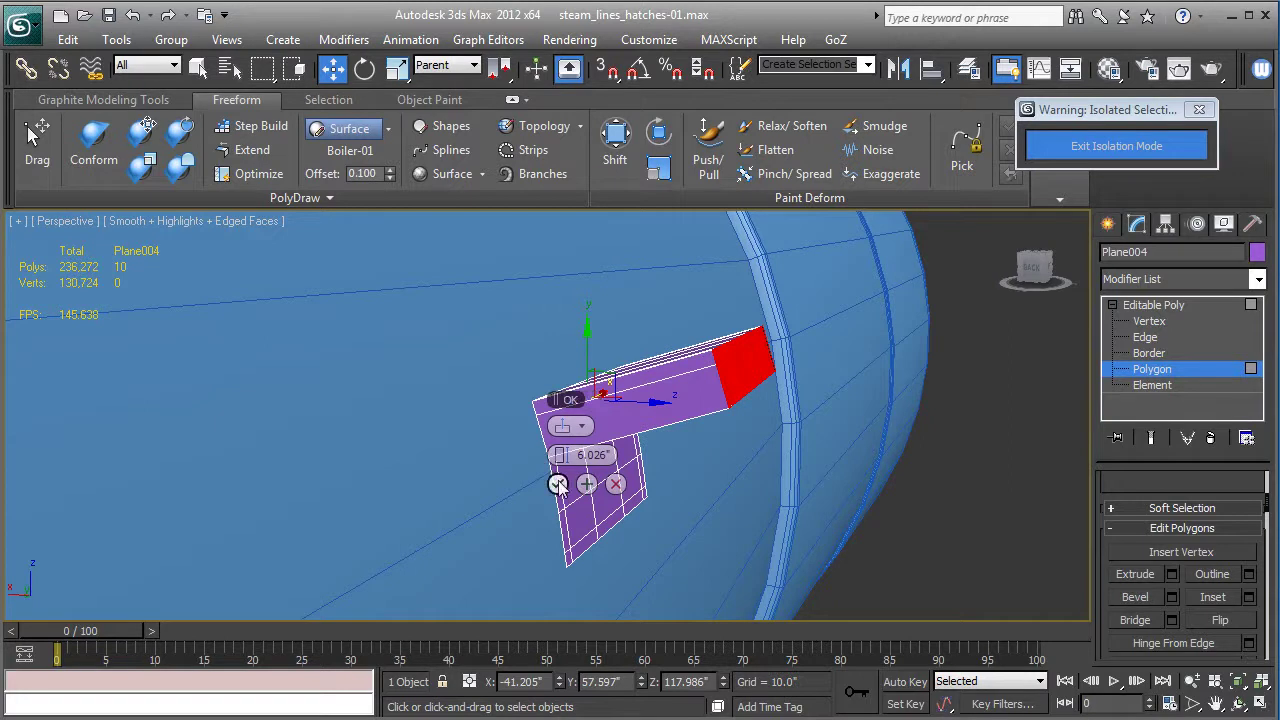
left_click(557, 484)
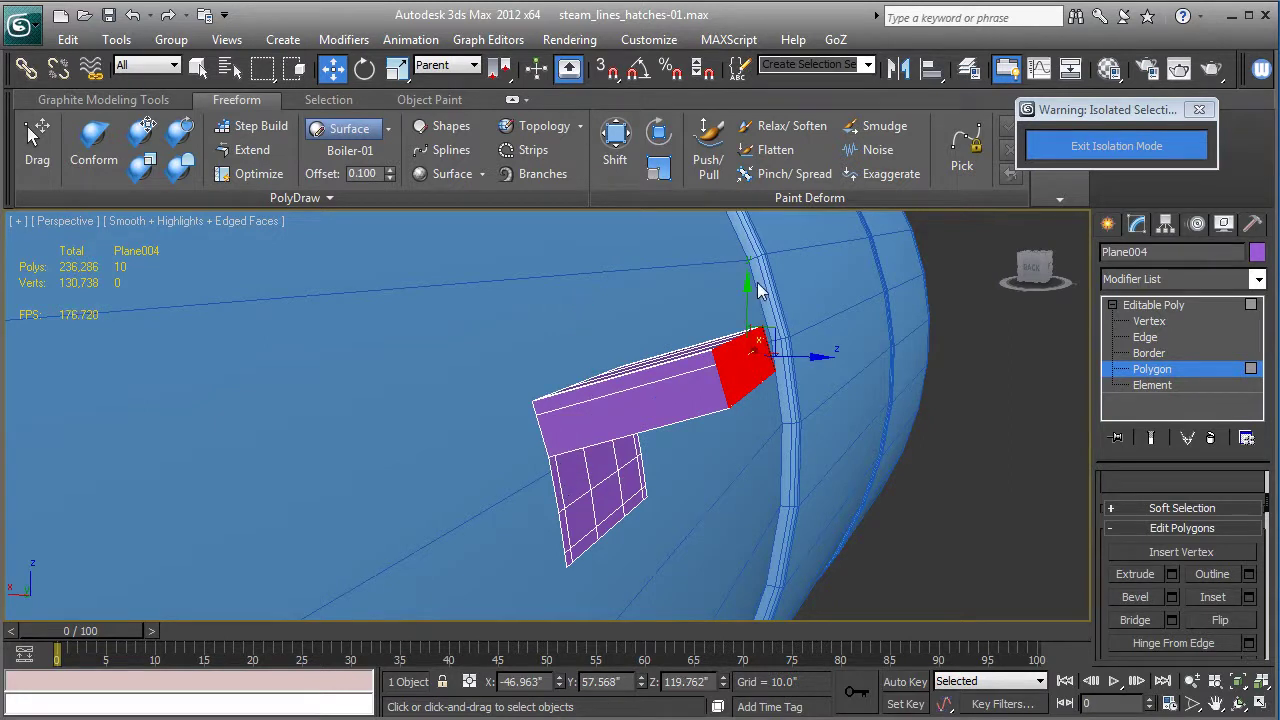
- Lower the extruded end face along its local Y axis until the projecting block runs level, at a Z position of about 117.993"
left_click_drag(750, 298, 760, 350)
middle_click_drag(760, 350, 784, 328, "alt")
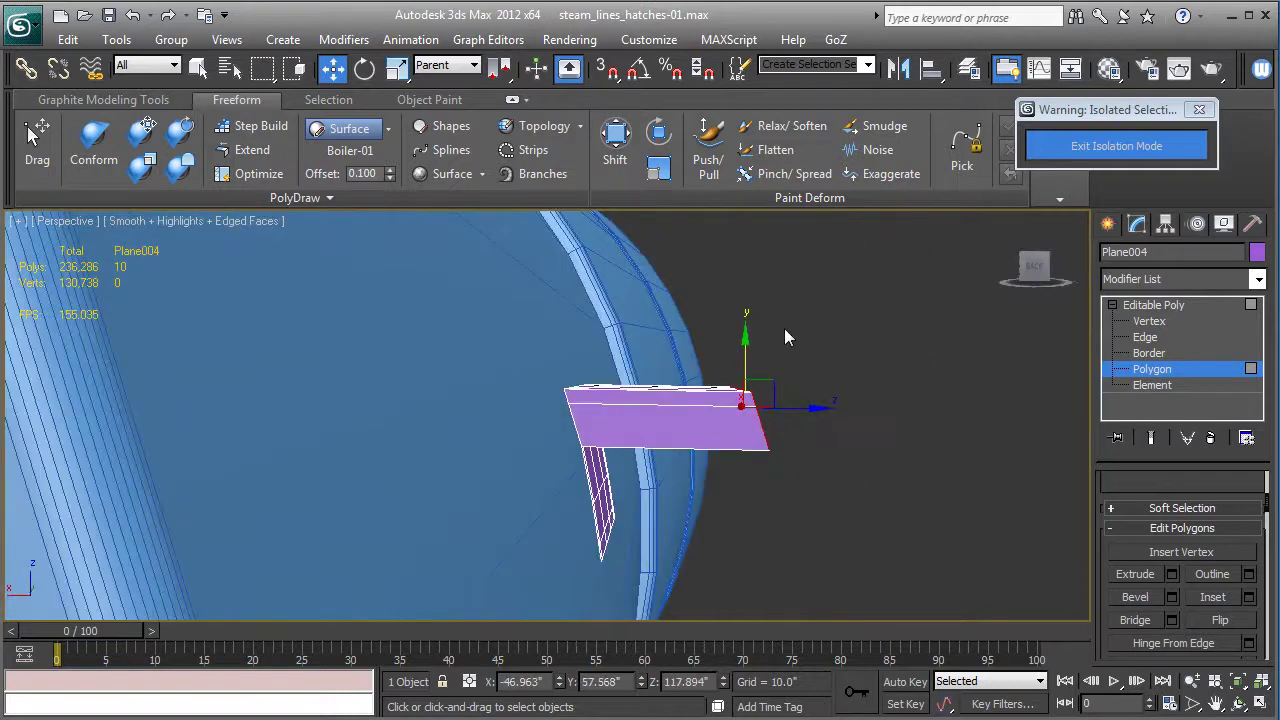
key("k")
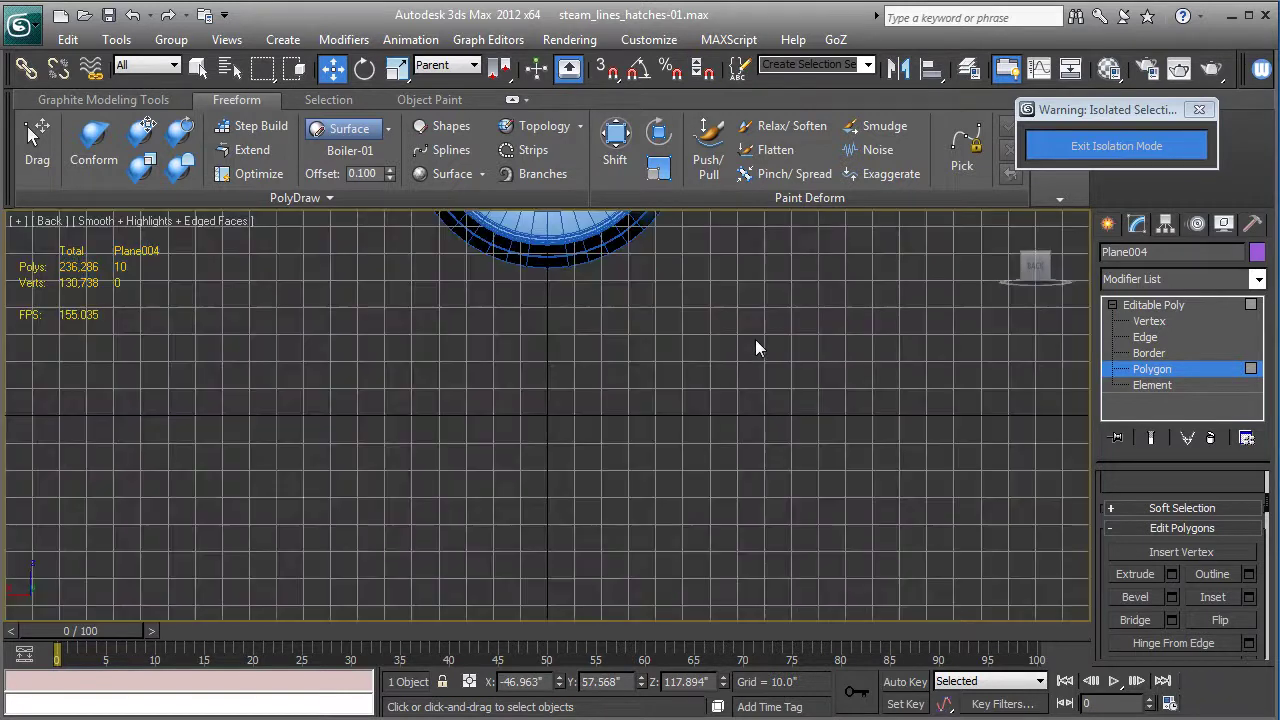
key("z")
middle_click_drag(560, 393, 914, 443)
left_click_drag(1033, 415, 1038, 403)
middle_click_drag(1036, 400, 850, 363)
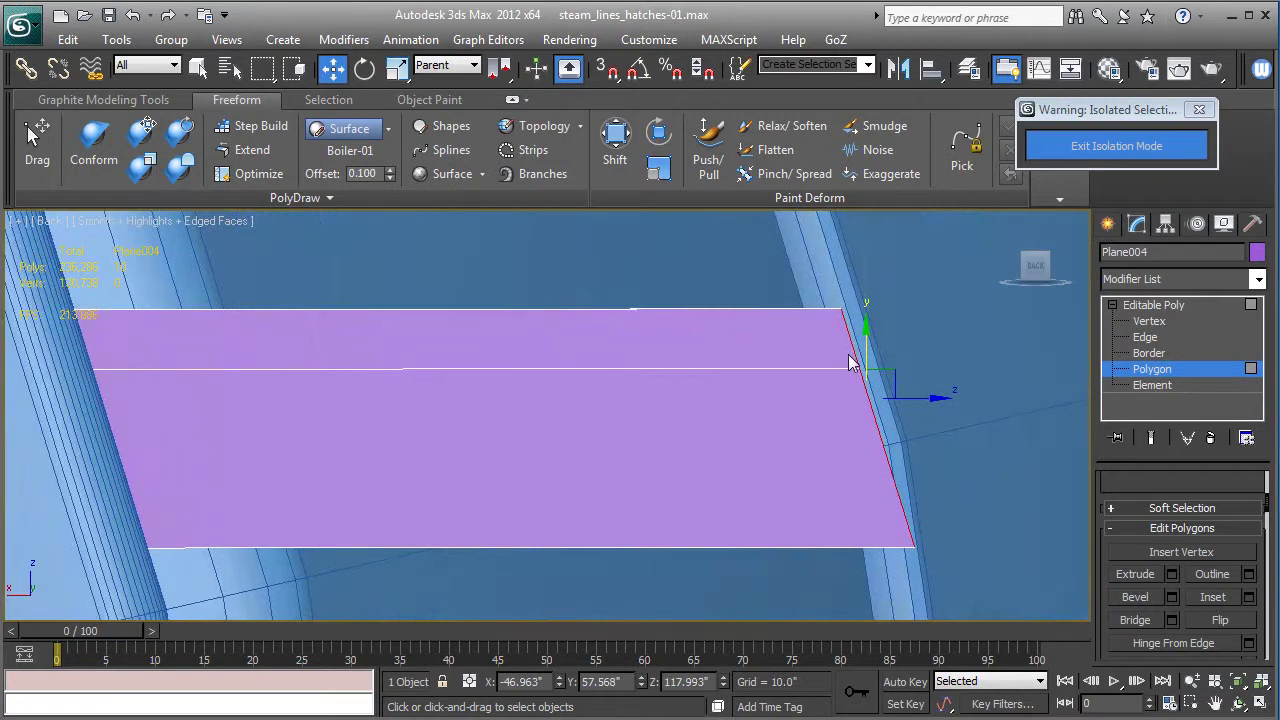
- Rotate the extruded end face upright and return to the whole-object level of the Editable Poly
key("e")
mouse_move(881, 324)
left_mouse_down()
mouse_move(913, 320)
mouse_move(869, 341)
left_mouse_up()
key("w")
key("w")
key("p")
key("z")
scroll(753, 416, "down", 6)
middle_click_drag(752, 417, 795, 444, "alt")
left_click(1153, 304)
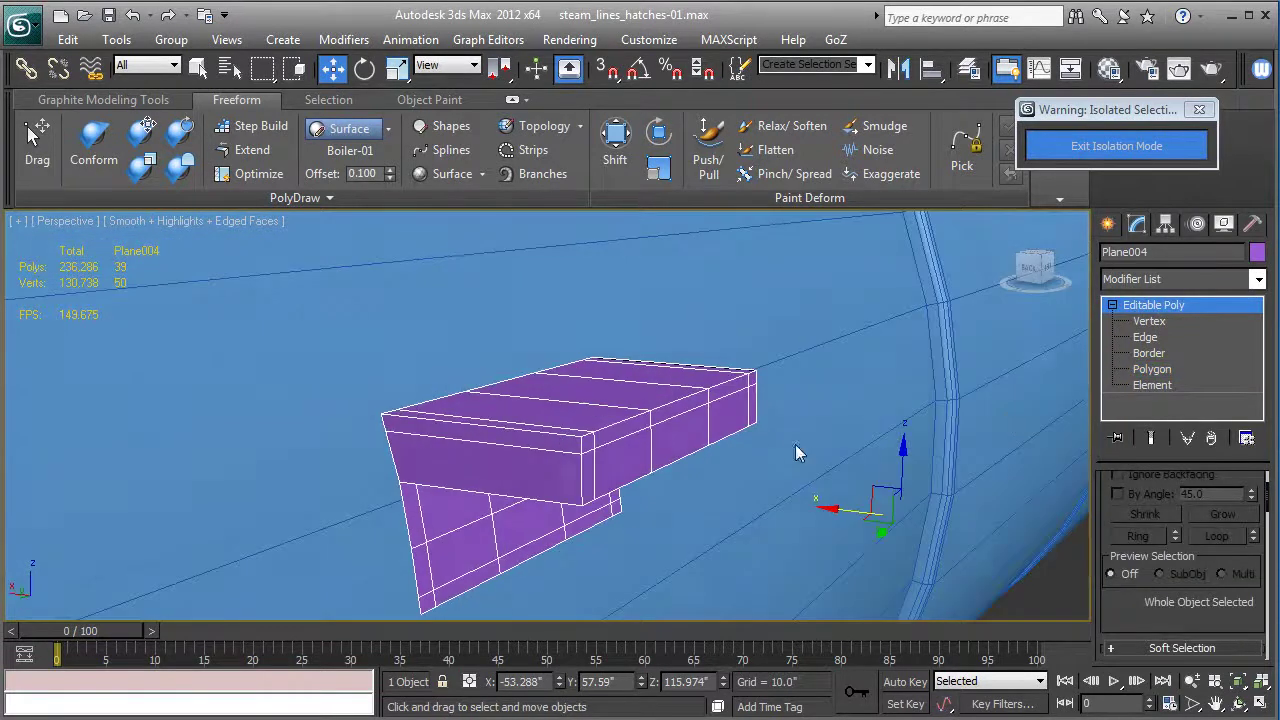
- Connect the ring of edges running across the ledge's depth with two segments and a pinch of 80
left_click(1145, 337)
left_click(541, 433)
key("alt+r")
scroll(1136, 615, "down", 6)
left_click(1249, 609)
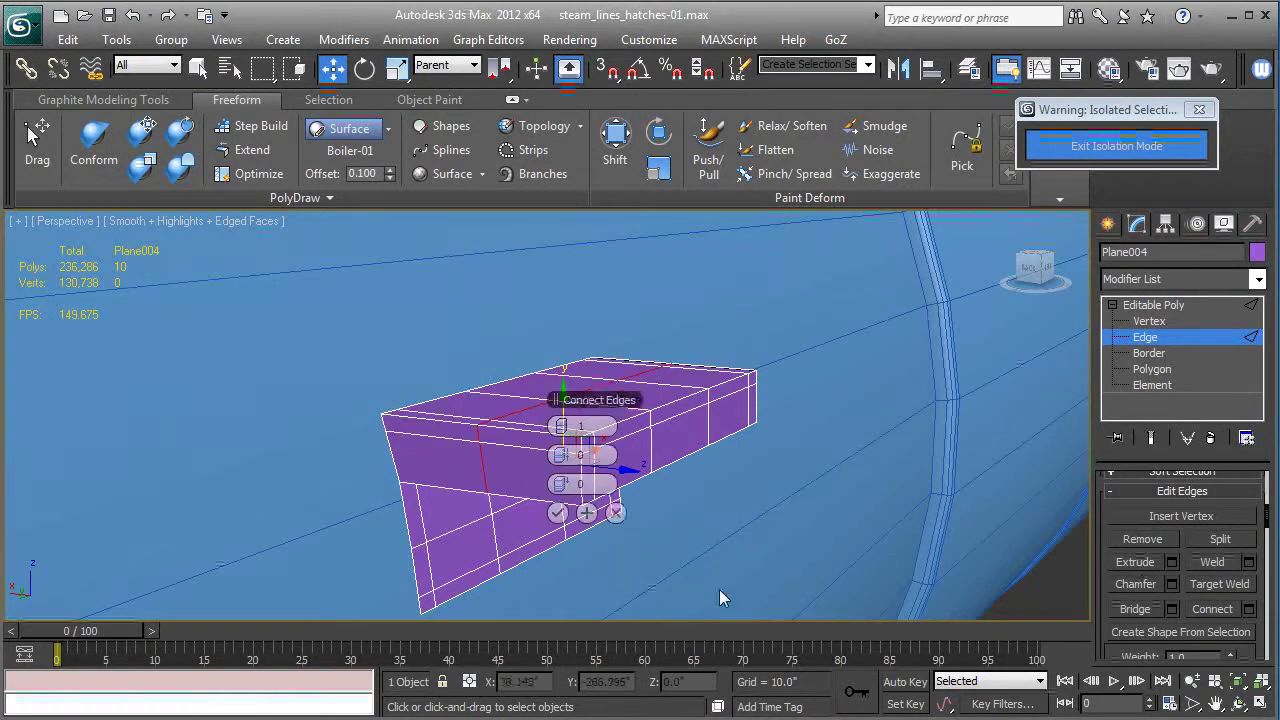
left_click(567, 428)
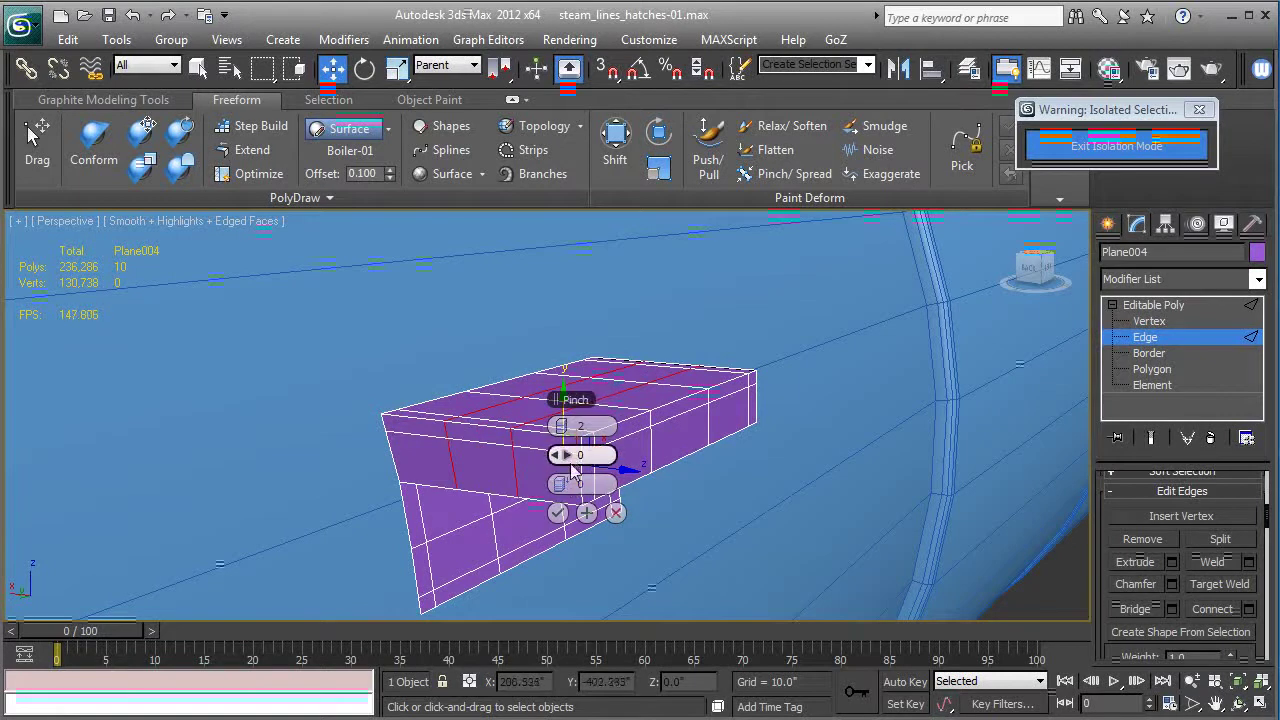
left_click_drag(568, 457, 823, 477)
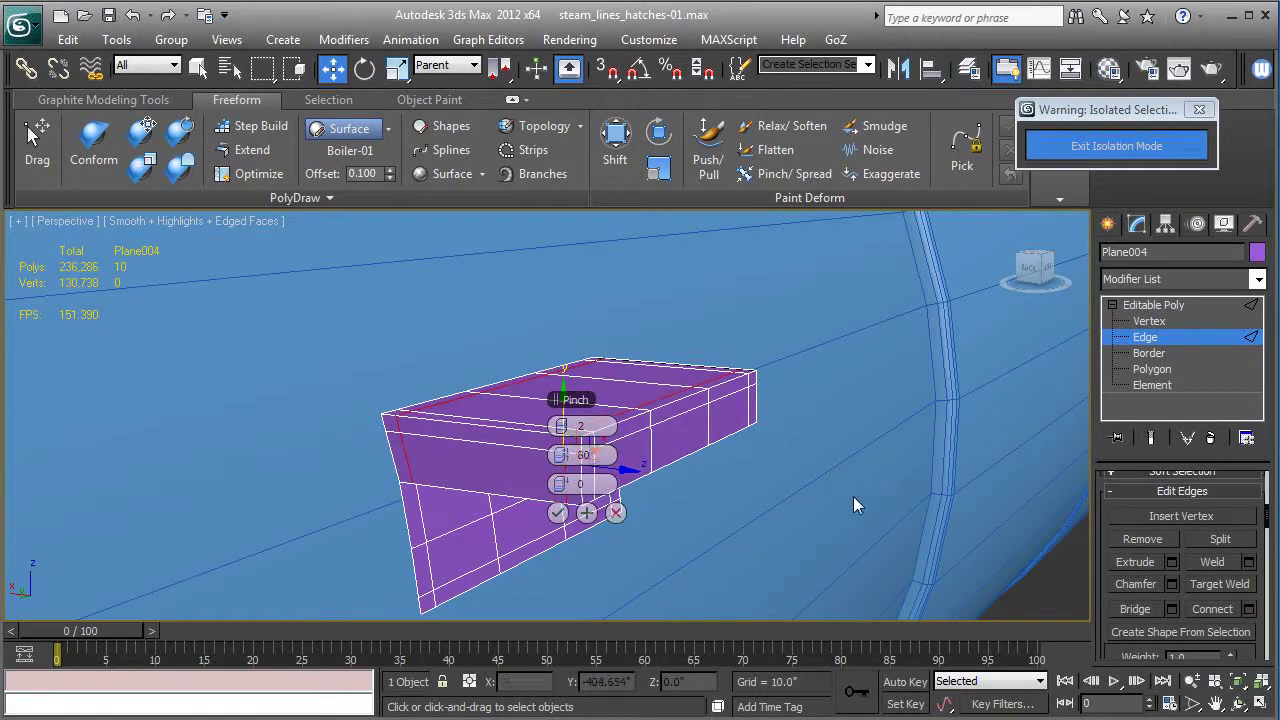
left_click(558, 514)
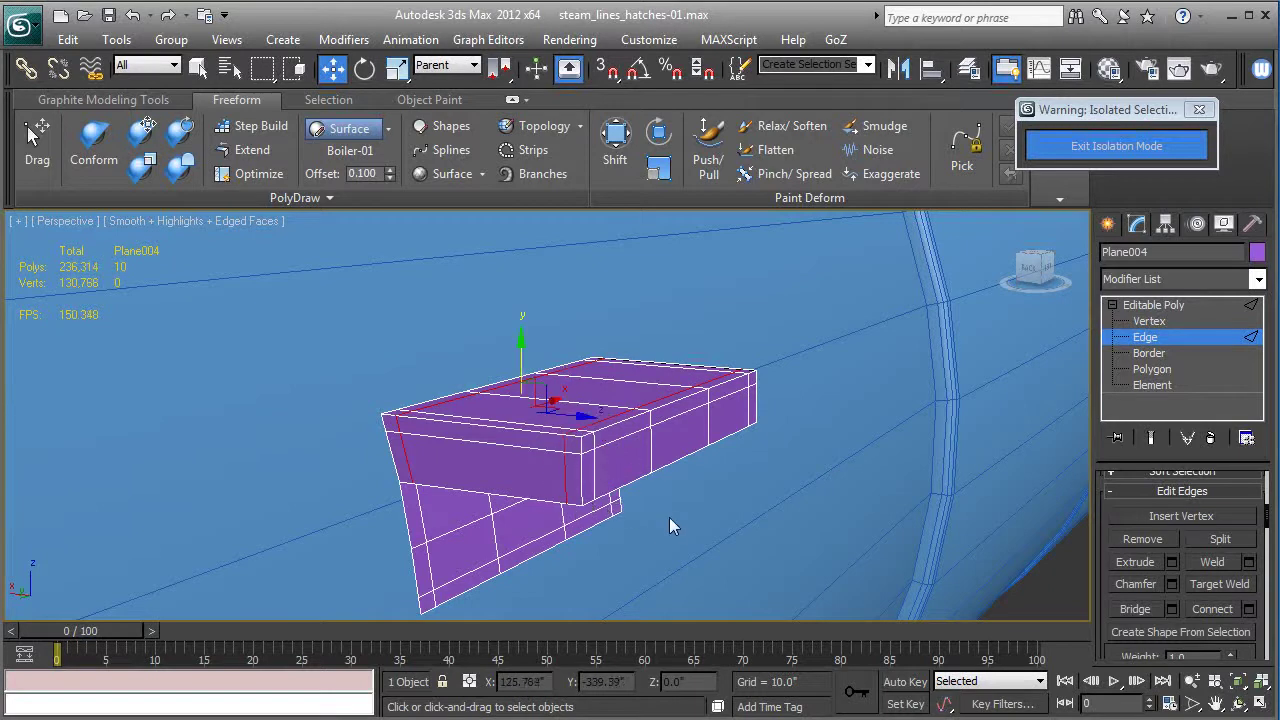
- Connect the ledge's vertical edge ring with one segment and pinch 0, sliding the new loop close to the lower edge
middle_click_drag(671, 515, 641, 522, "alt")
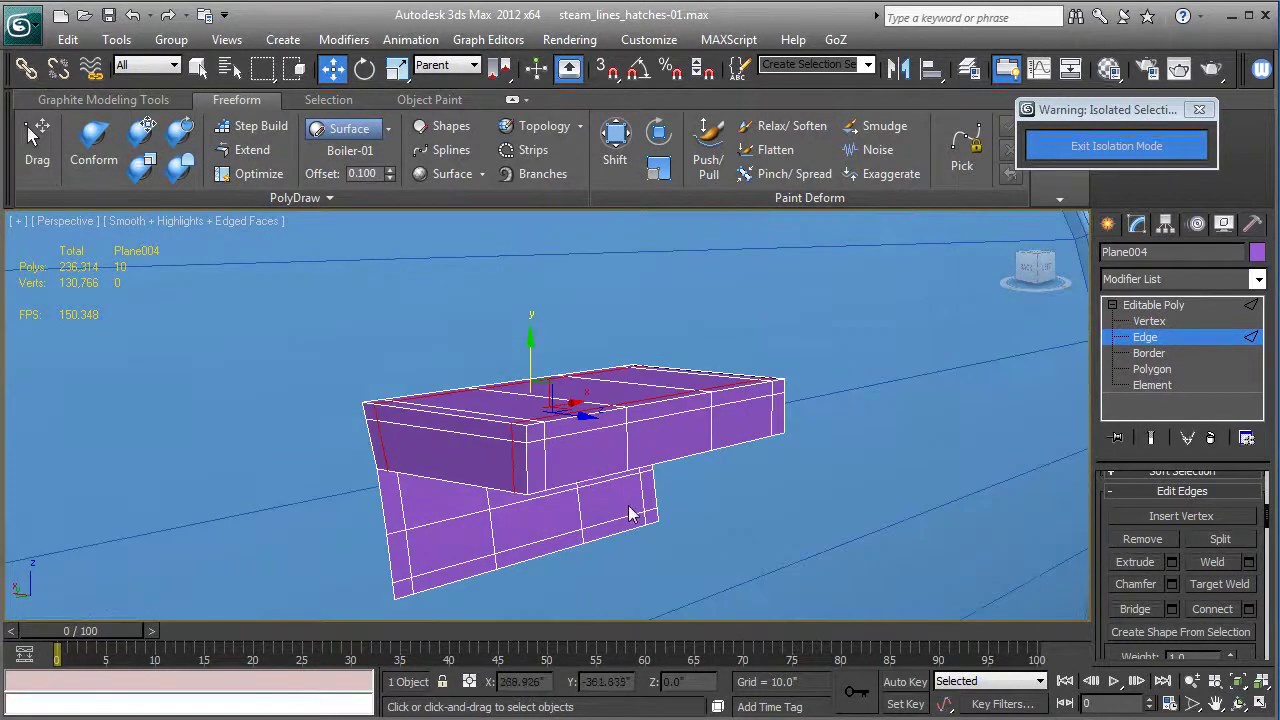
left_click(545, 478)
key("alt+r")
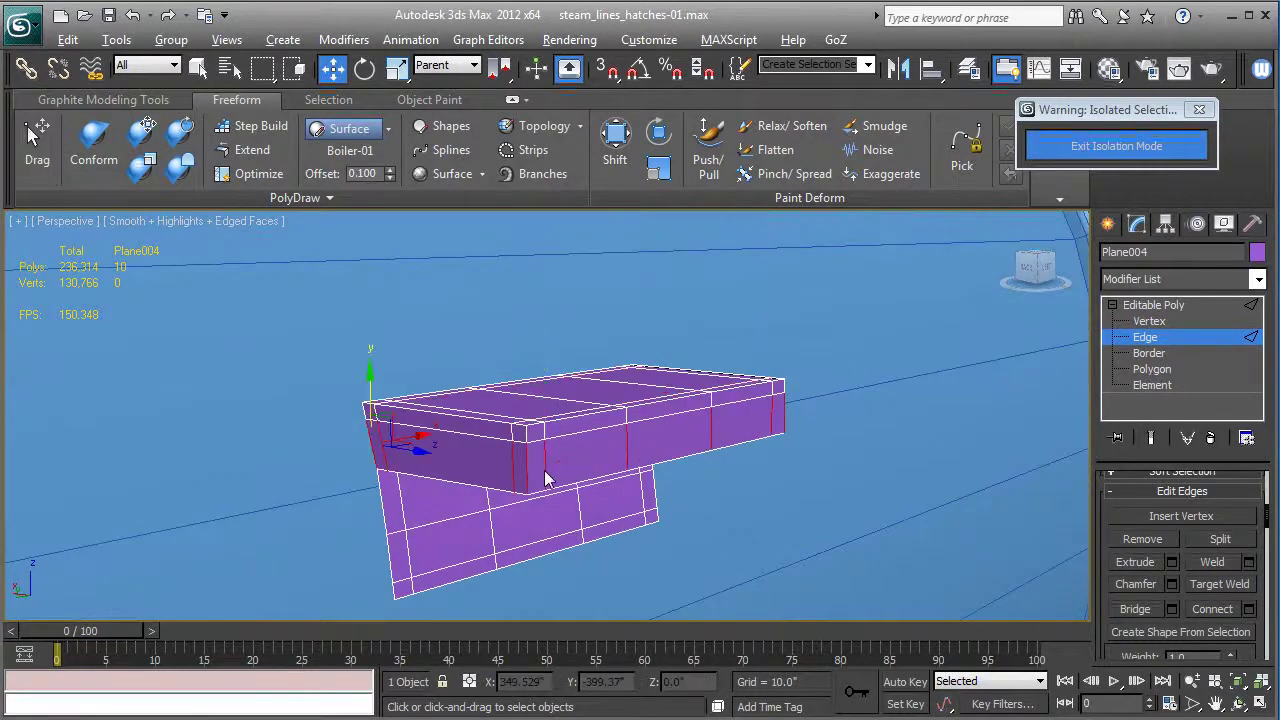
left_click(1248, 608)
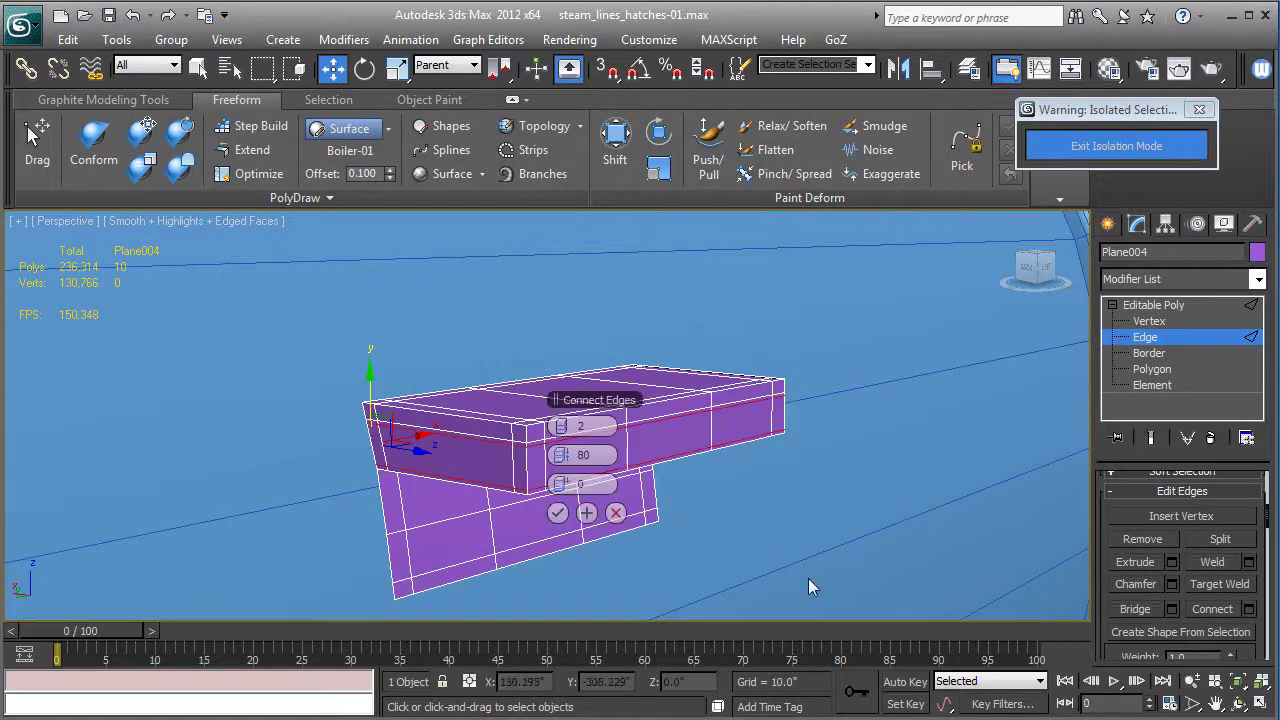
right_click(568, 428)
right_click(572, 455)
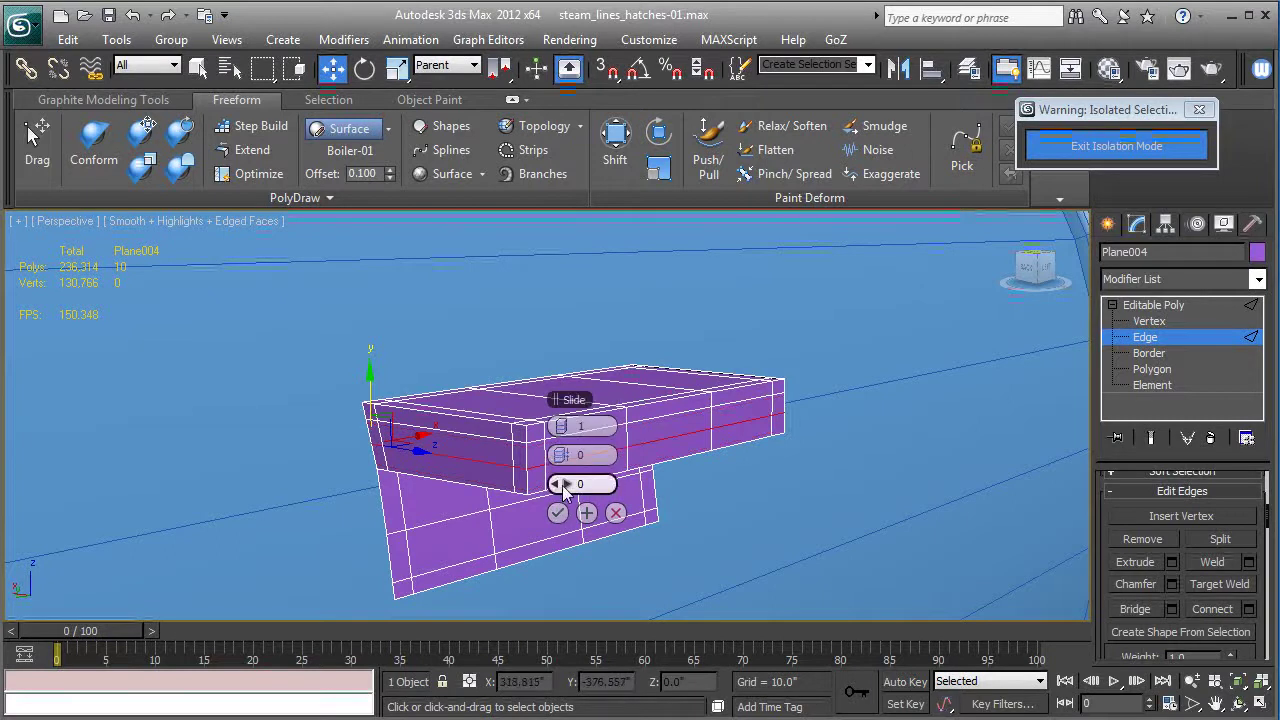
left_click_drag(566, 484, 729, 493)
left_click(557, 513)
- Connect the vertical edges just below the ledge and raise the new loop to a Z position of about 116.341"
middle_click_drag(535, 530, 400, 487, "alt")
left_click(396, 487)
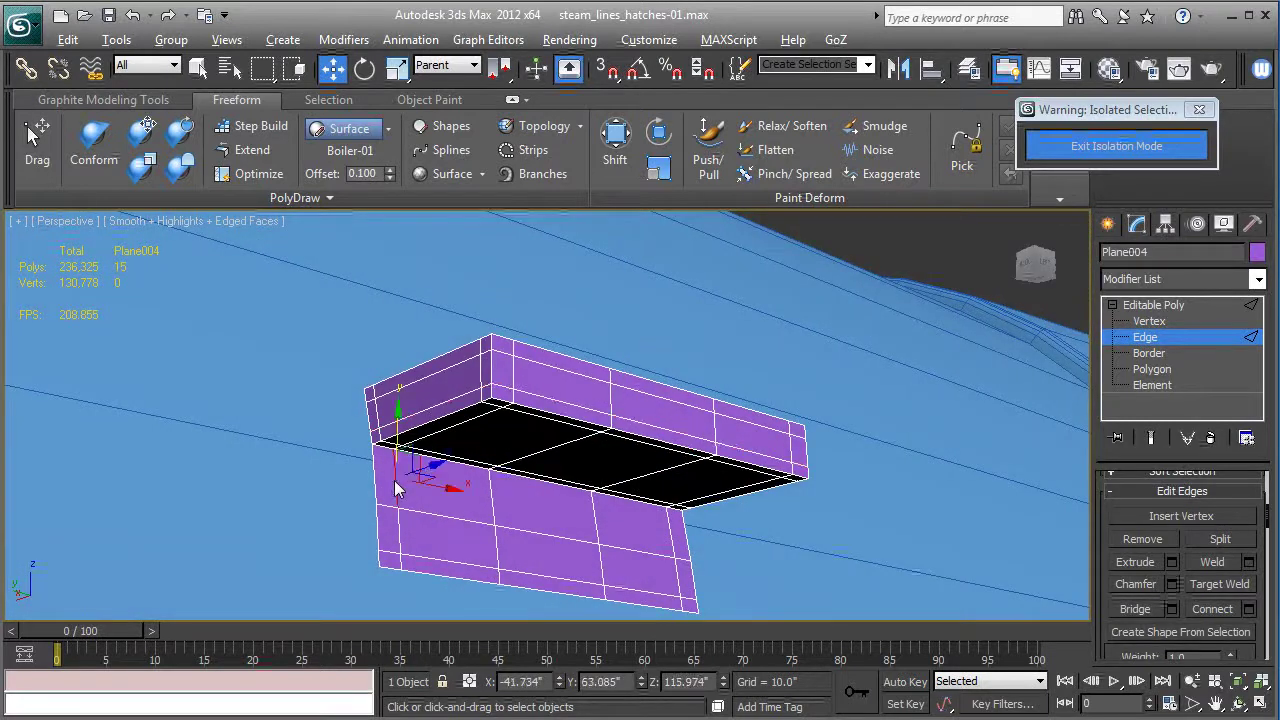
key("alt+r")
key("ctrl+shift+e")
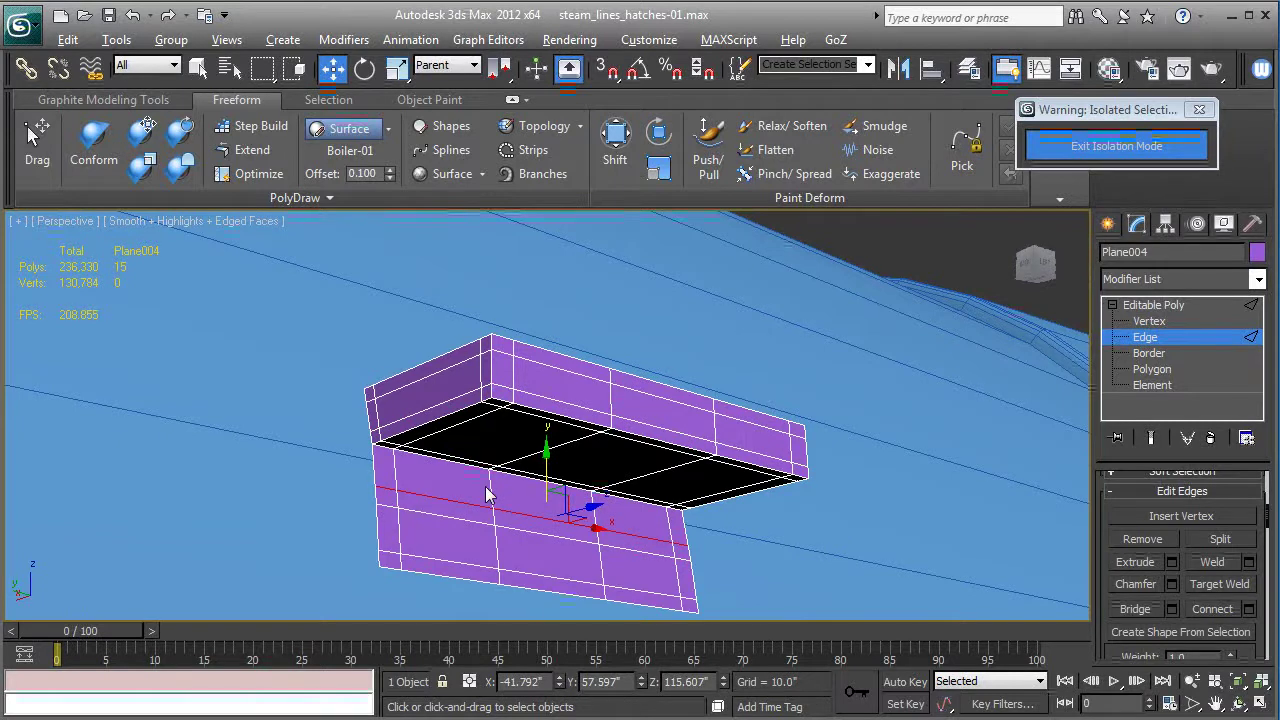
left_click_drag(550, 478, 548, 458)
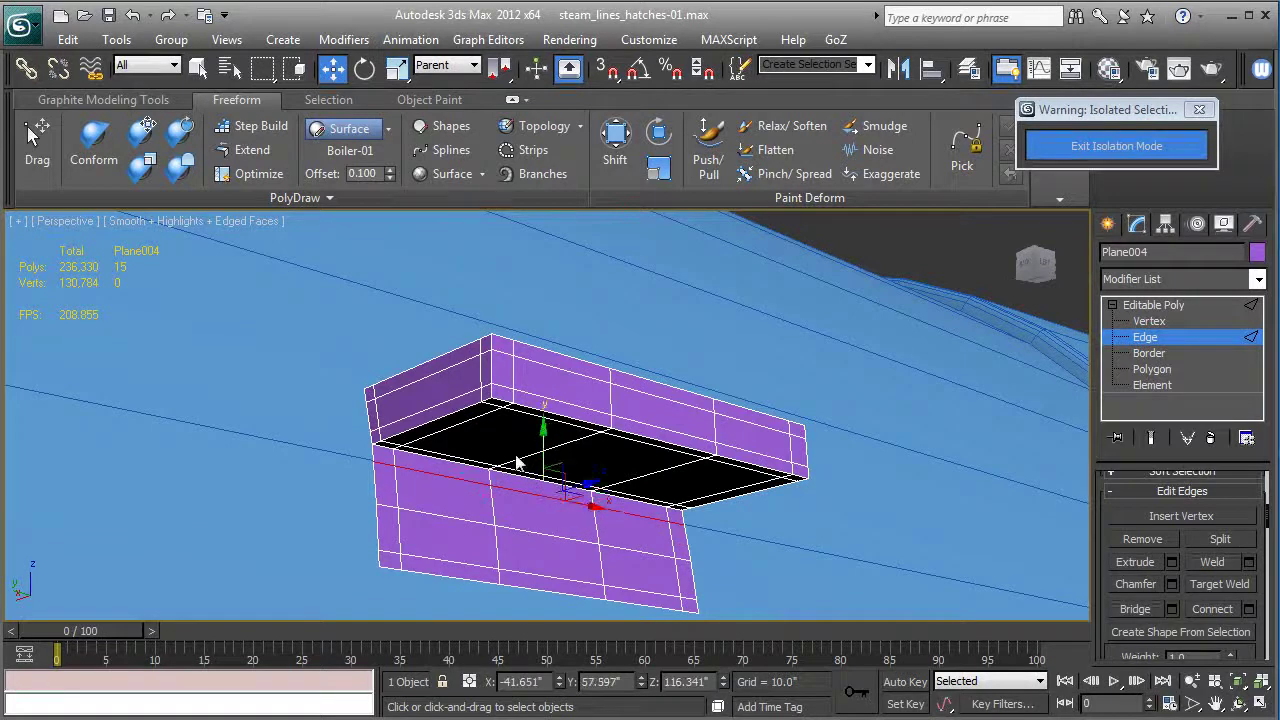
- Hide the edged-faces display and apply a TurboSmooth modifier to the whole bracket
middle_click_drag(548, 458, 520, 503, "alt")
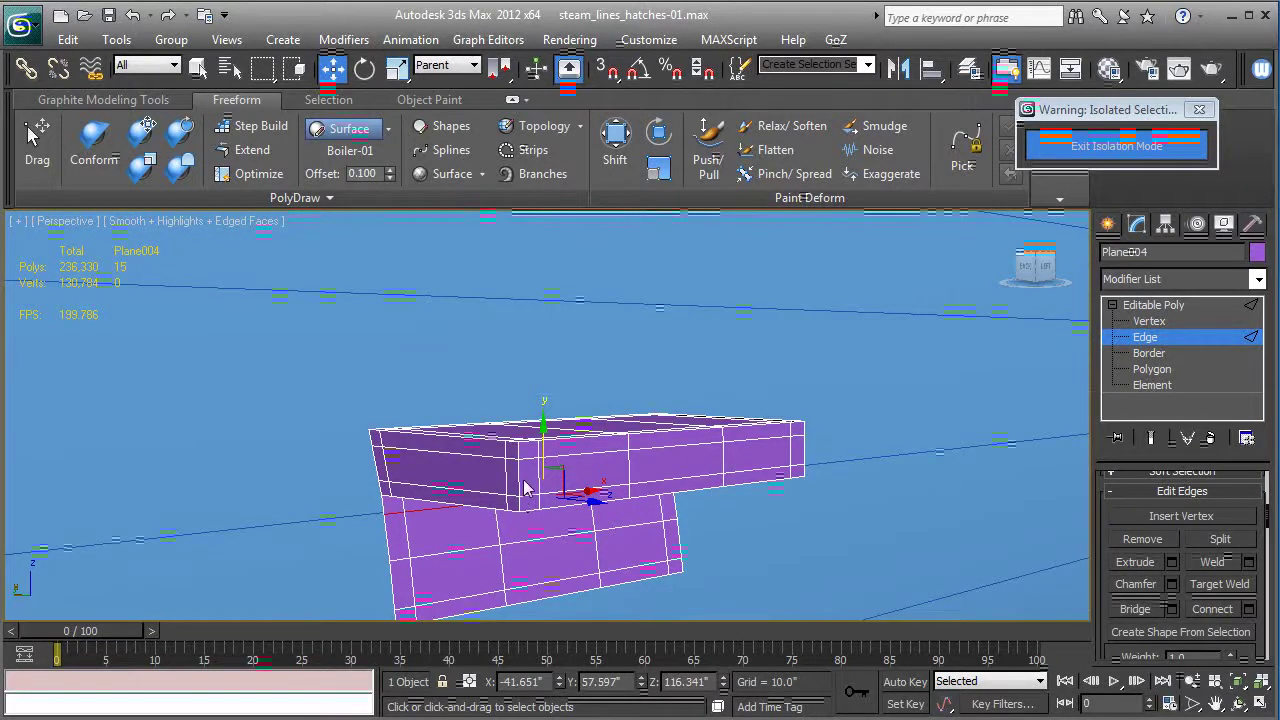
middle_click_drag(520, 500, 523, 457, "alt")
key("F4")
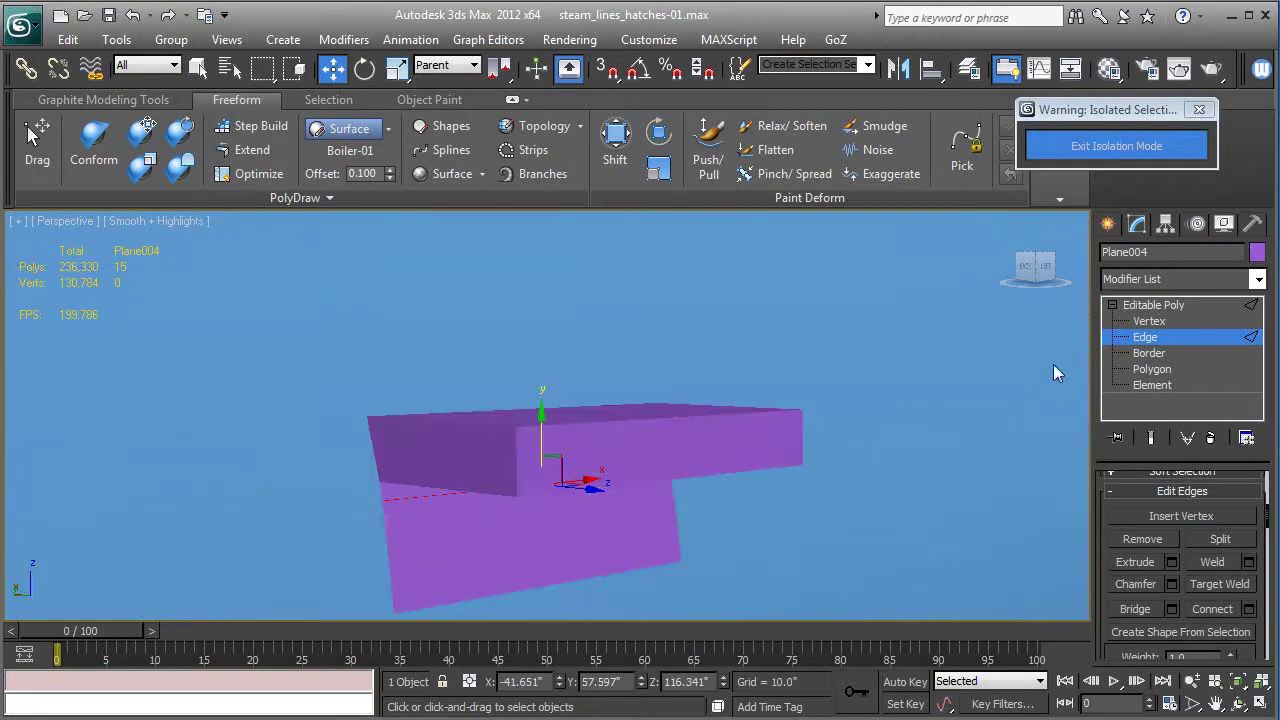
left_click(1150, 305)
left_click(1161, 282)
key("t")
key("t")
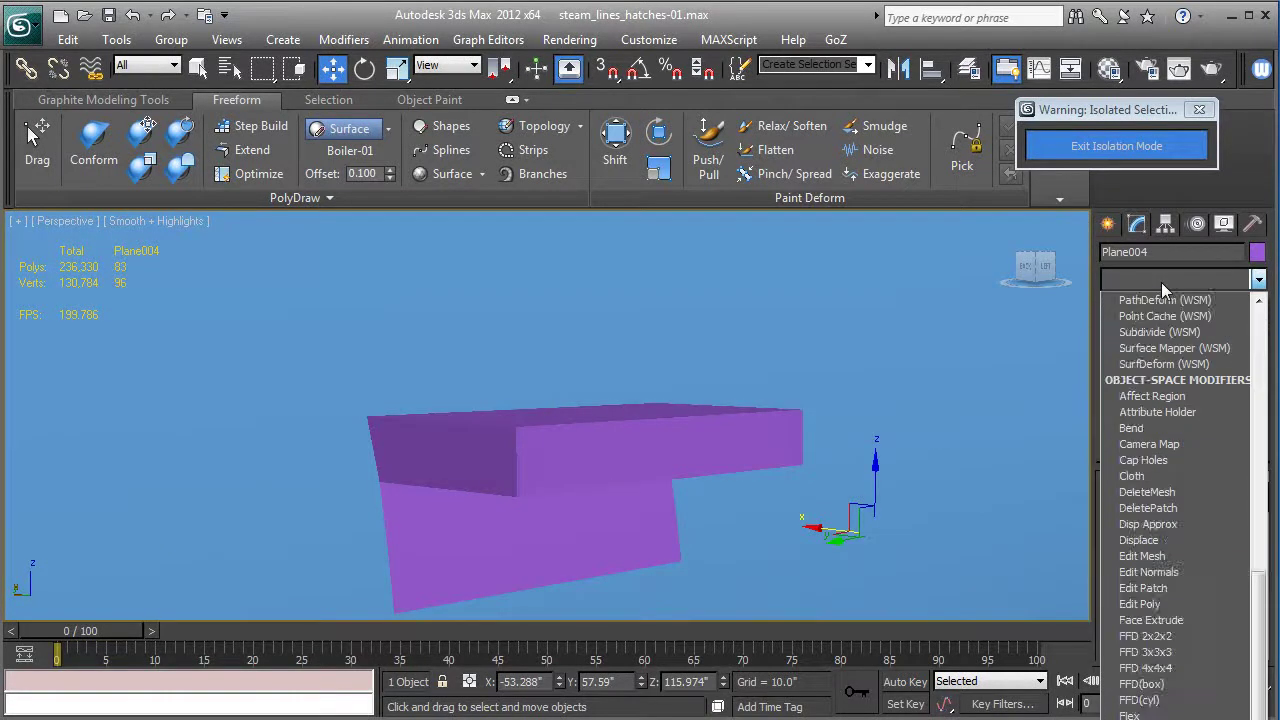
key("Return")
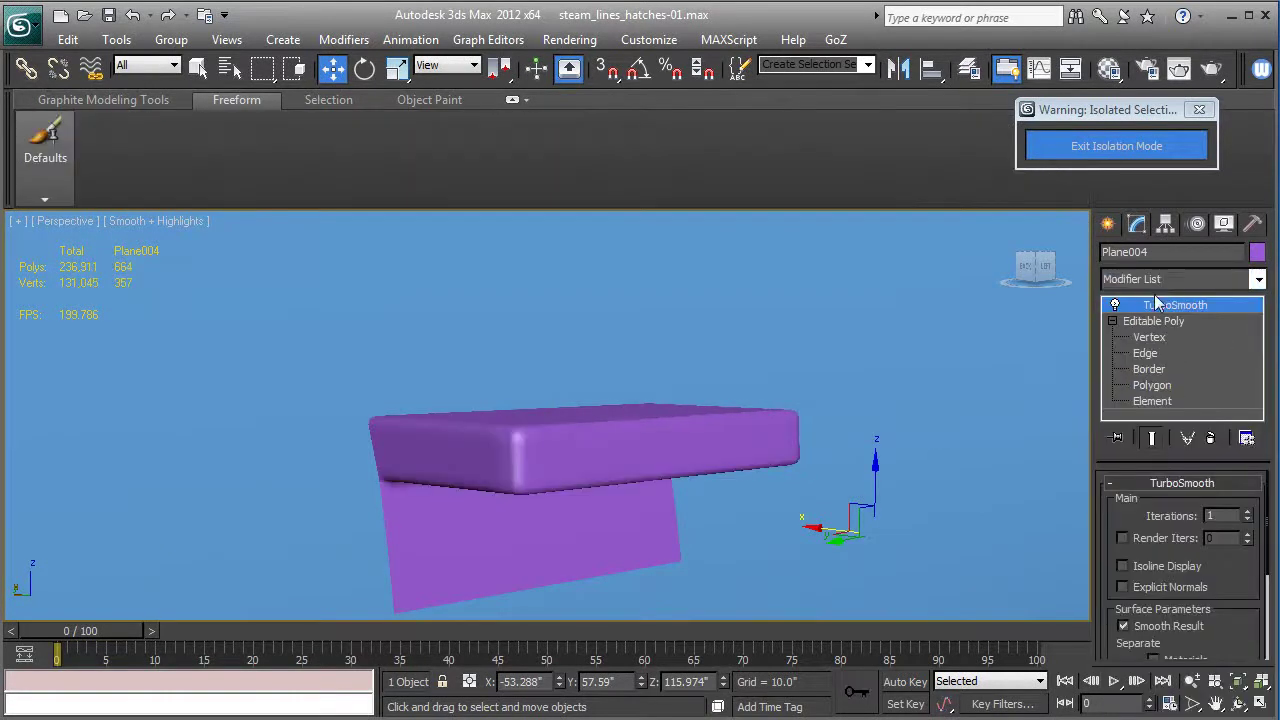
- Examine the smoothed bracket's wireframe and its open rear border against the boiler from several angles
mouse_move(731, 444)
middle_mouse_down("alt")
mouse_move(463, 437)
mouse_move(733, 450)
middle_mouse_up("alt")
key("F4")
mouse_move(464, 528)
middle_mouse_down("alt")
mouse_move(537, 522)
mouse_move(463, 525)
mouse_move(499, 520)
mouse_move(454, 538)
mouse_move(489, 527)
middle_mouse_up("alt")
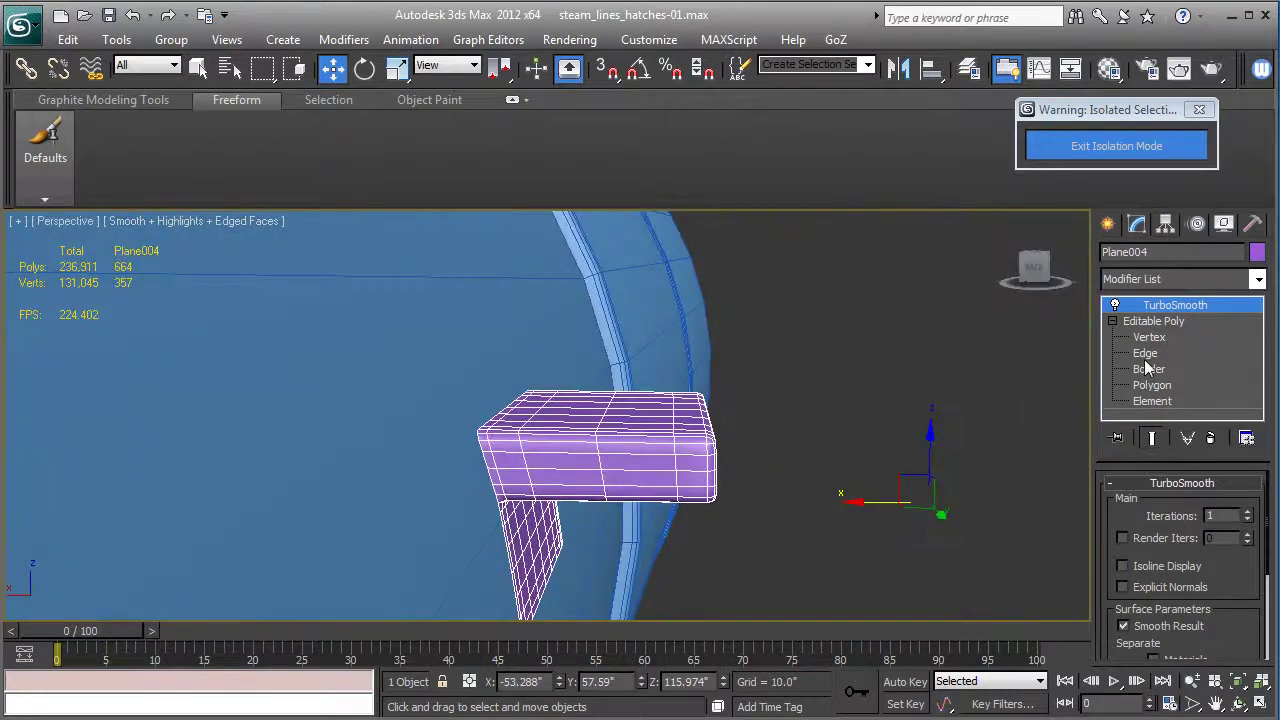
left_click(1148, 369)
left_click(490, 488)
left_click(489, 490)
middle_click_drag(489, 490, 518, 445, "alt")
middle_click_drag(356, 480, 393, 482, "alt")
middle_click_drag(575, 476, 502, 492, "alt")
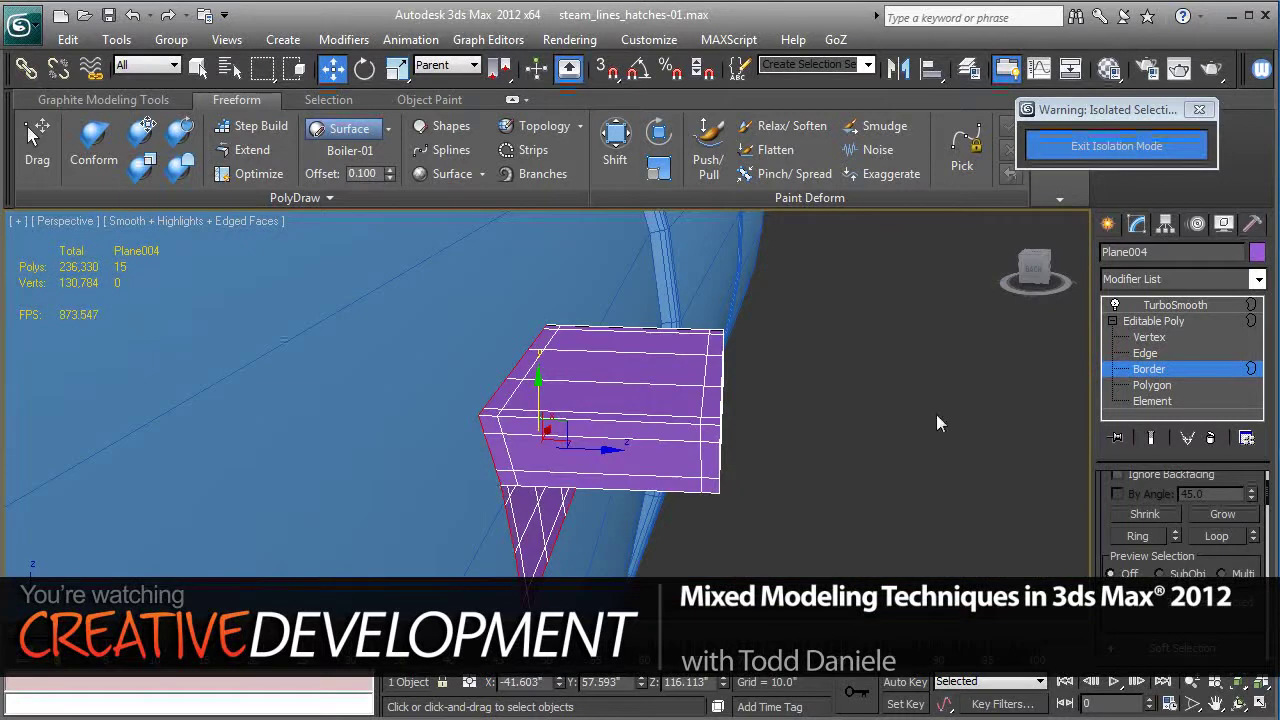
- Exit the current isolation with the boiler and isolate the bracket on its own
left_click(1160, 321)
left_click(1140, 143)
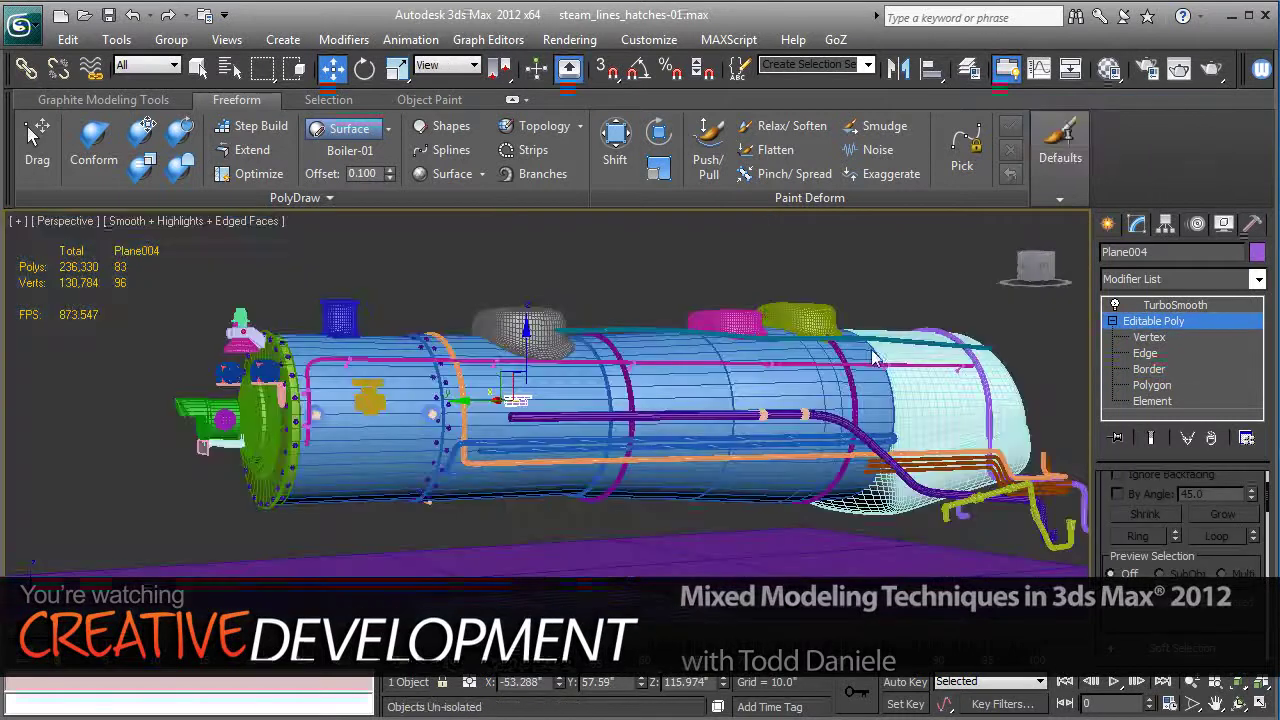
key("z")
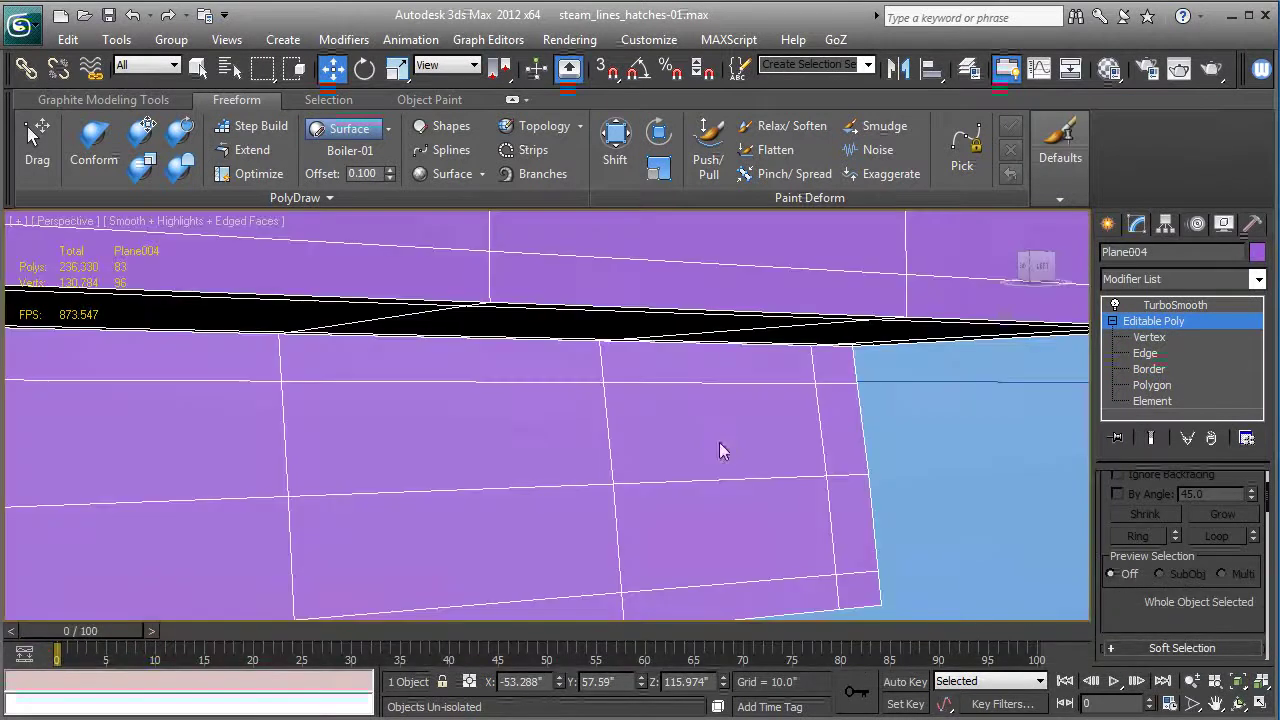
left_click_drag(530, 447, 614, 469, "alt")
scroll(608, 467, "down", 4)
middle_click_drag(572, 456, 640, 463, "alt")
key("alt+q")
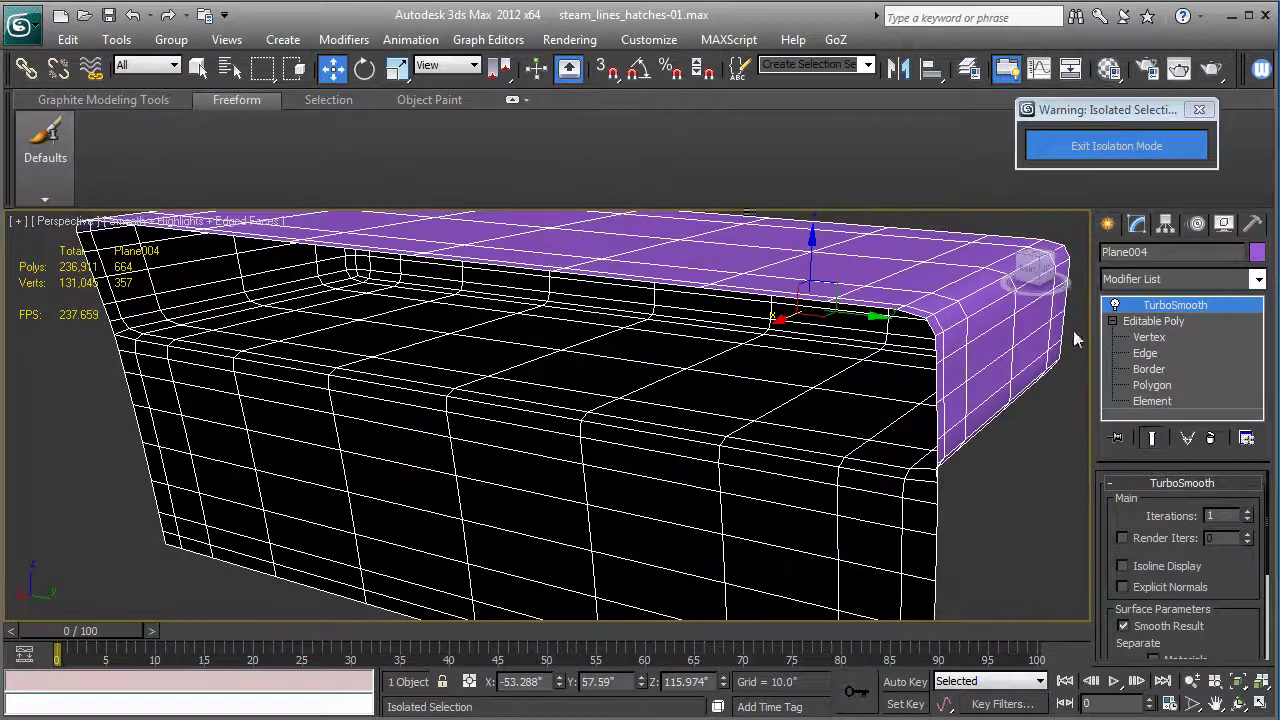
- Turn off TurboSmooth and extrude the bracket's open rear border backward along its local Z axis
left_click(1116, 305)
middle_click_drag(954, 423, 962, 393, "alt")
left_click(1148, 369)
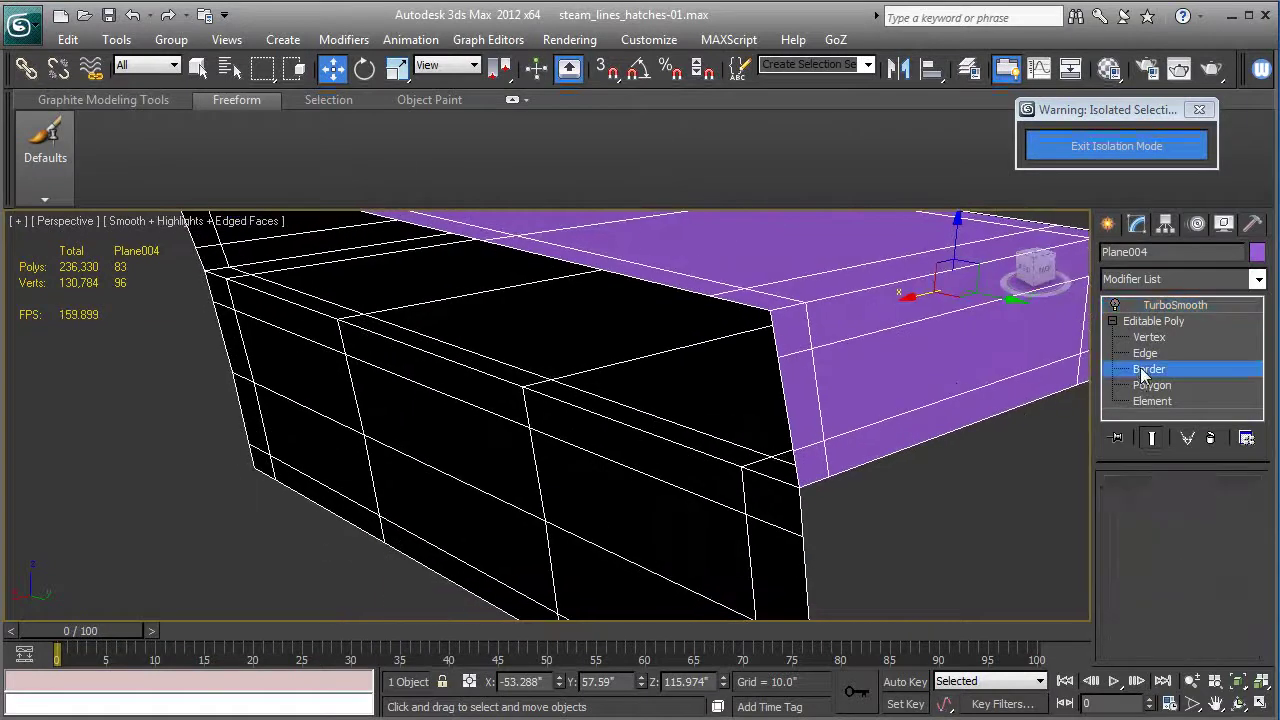
left_click(782, 400)
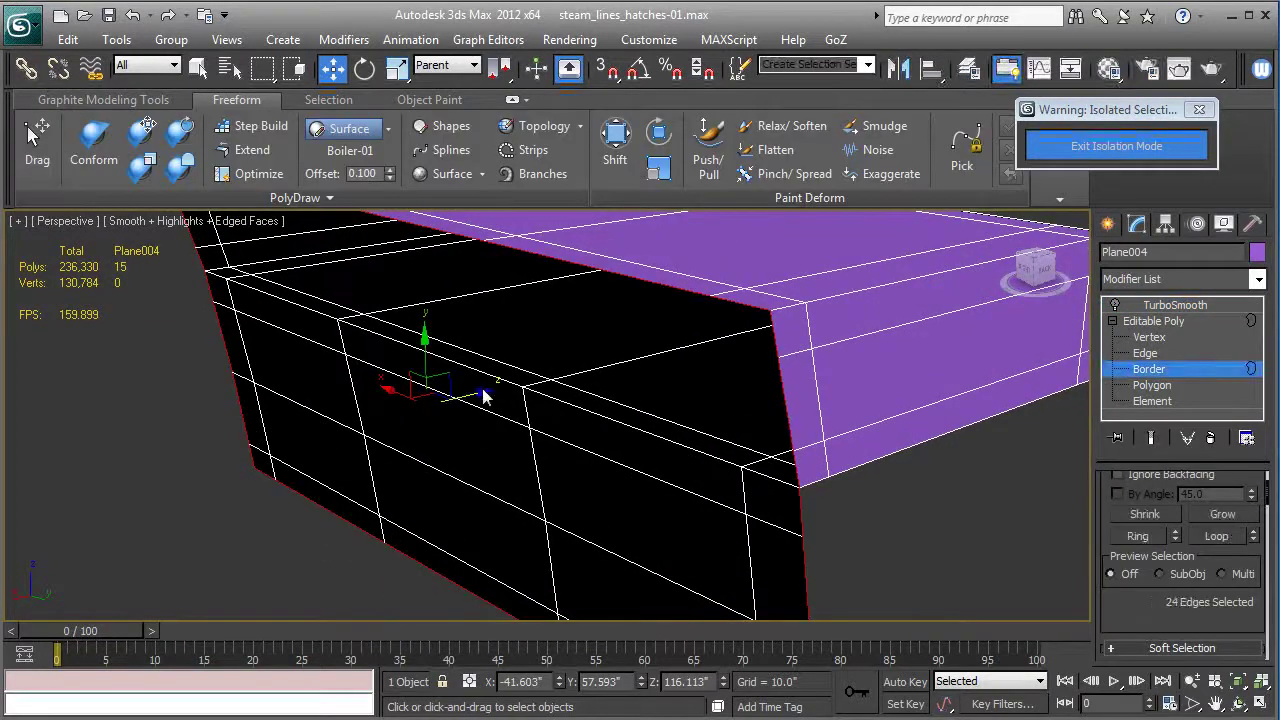
left_click_drag(477, 390, 432, 394, "shift")
middle_click_drag(644, 412, 566, 418, "alt")
- Hide the edged faces and turn TurboSmooth back on for the thickened bracket
key("F4")
left_click(1126, 320)
left_click(1124, 305)
left_click(1114, 305)
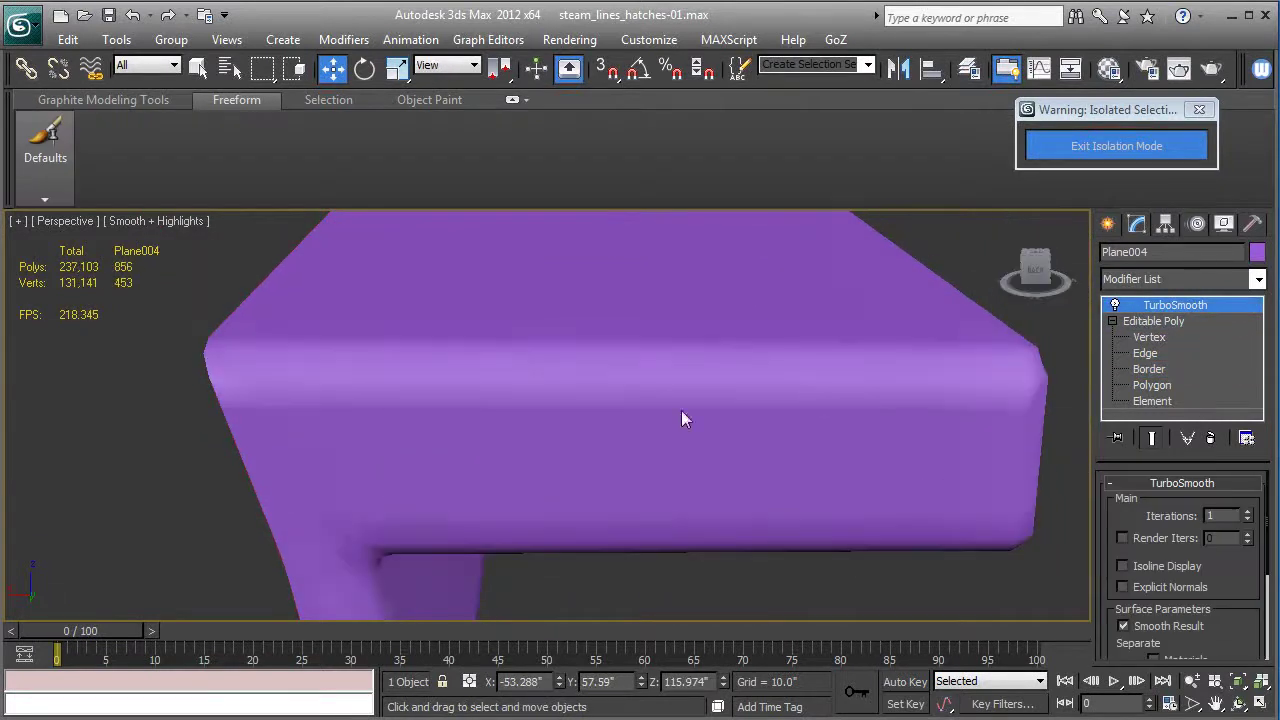
scroll(681, 410, "down", 5)
middle_click_drag(669, 386, 564, 389, "alt")
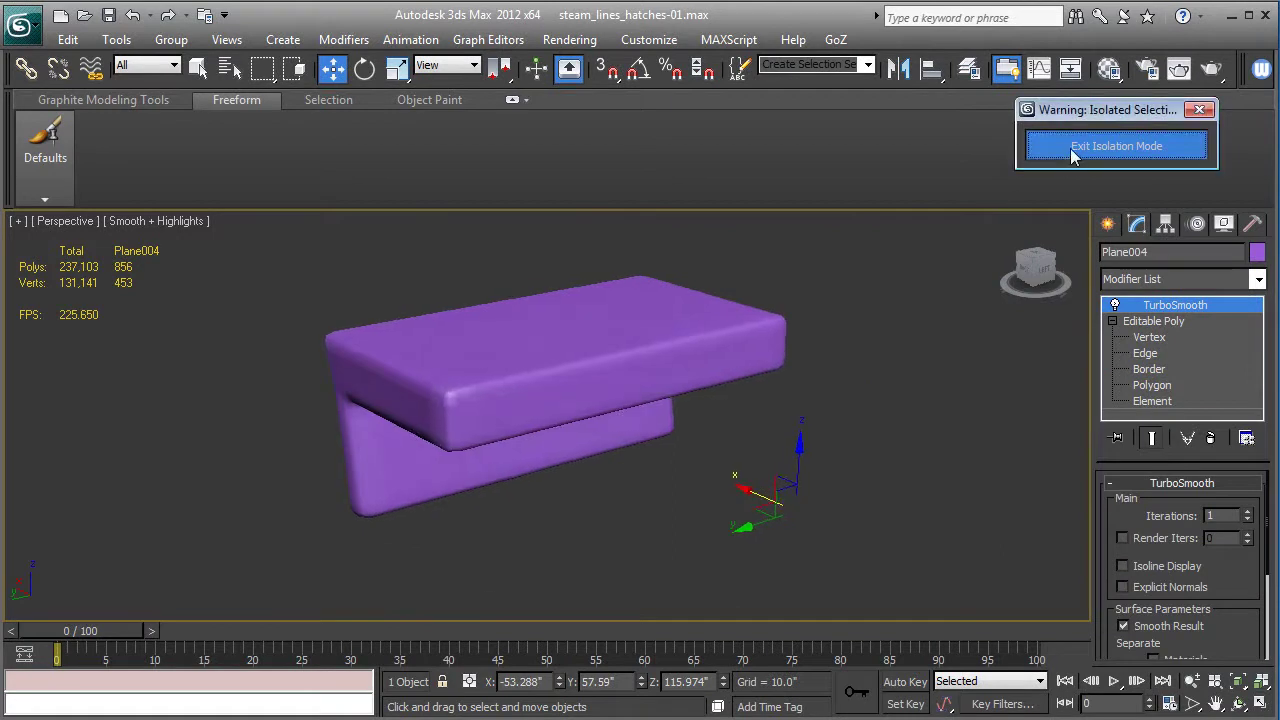
- Exit isolation mode and shift the bracket along X to about -53.596" against the boiler surface
left_click(1072, 148)
middle_click_drag(727, 437, 688, 443, "alt")
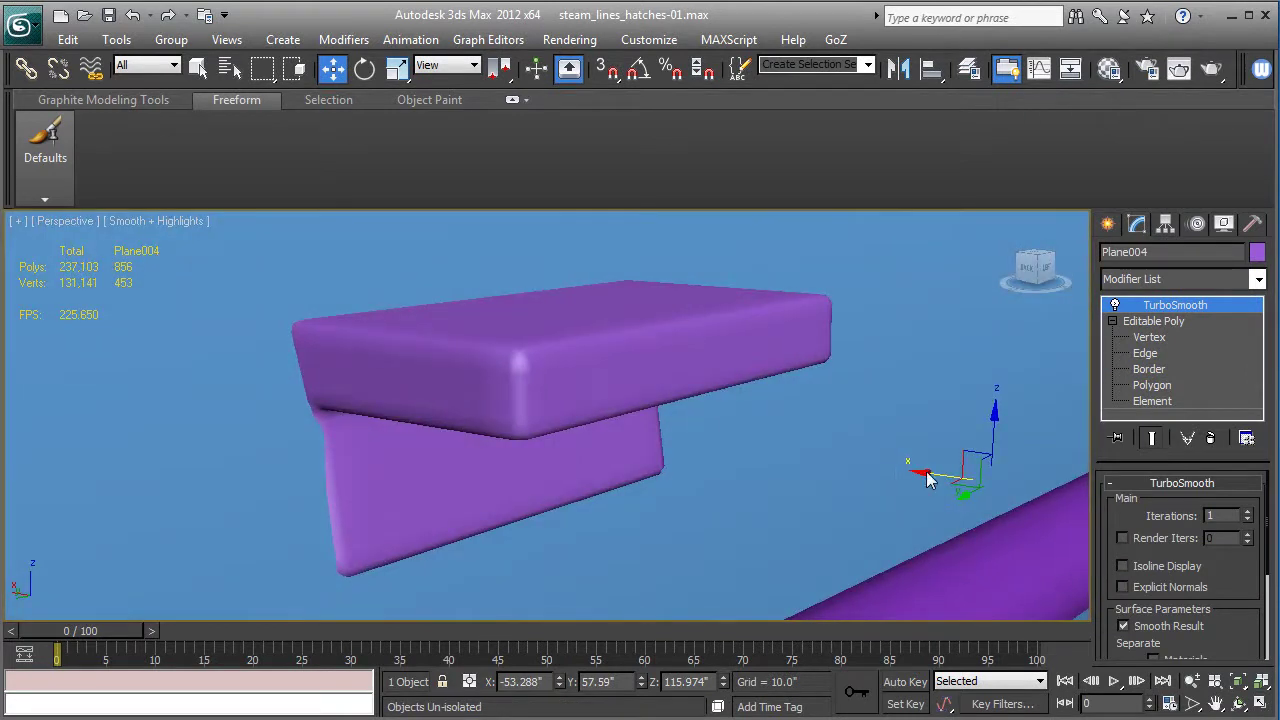
middle_click_drag(928, 479, 942, 477, "alt")
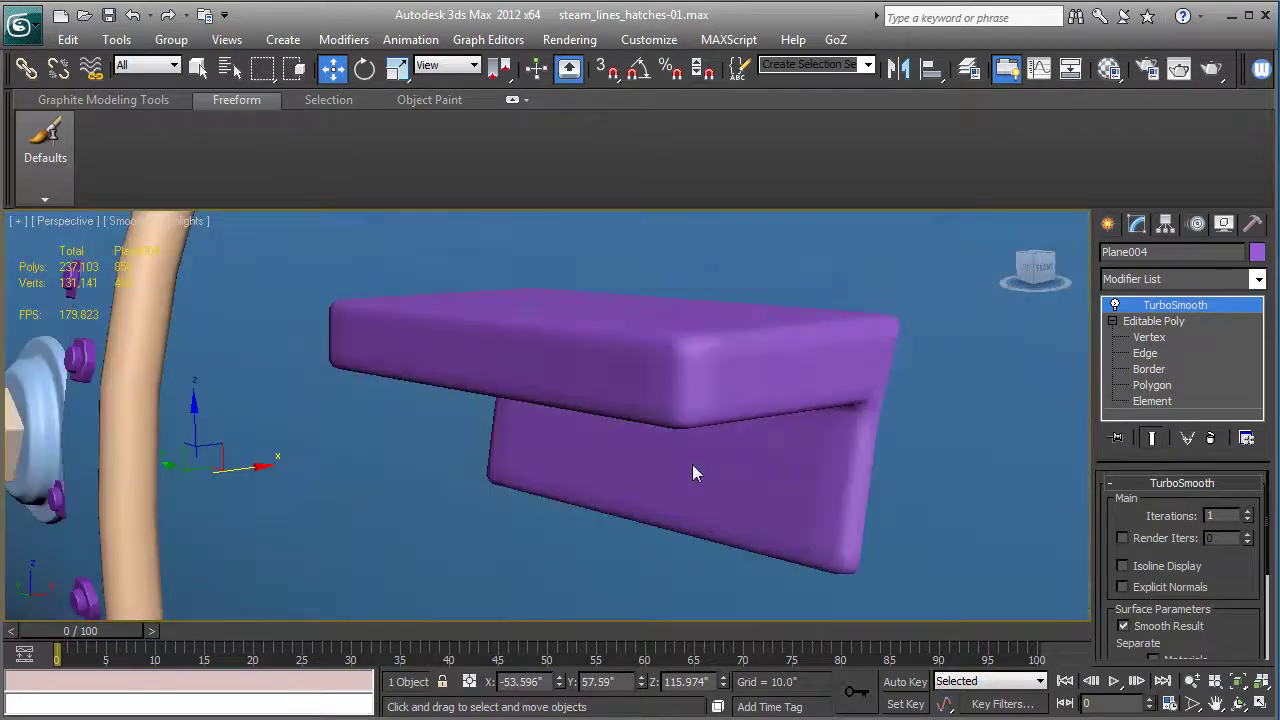
middle_click_drag(692, 464, 631, 455, "alt")
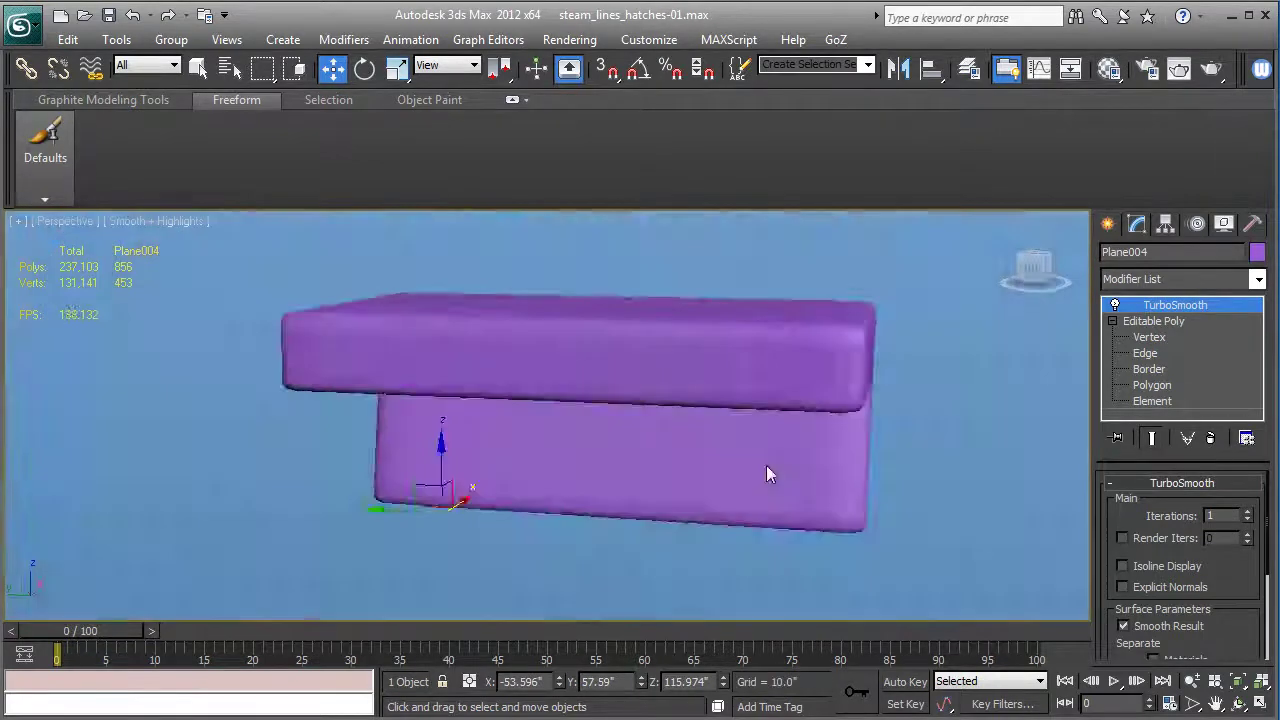
middle_click_drag(766, 465, 943, 464, "alt")
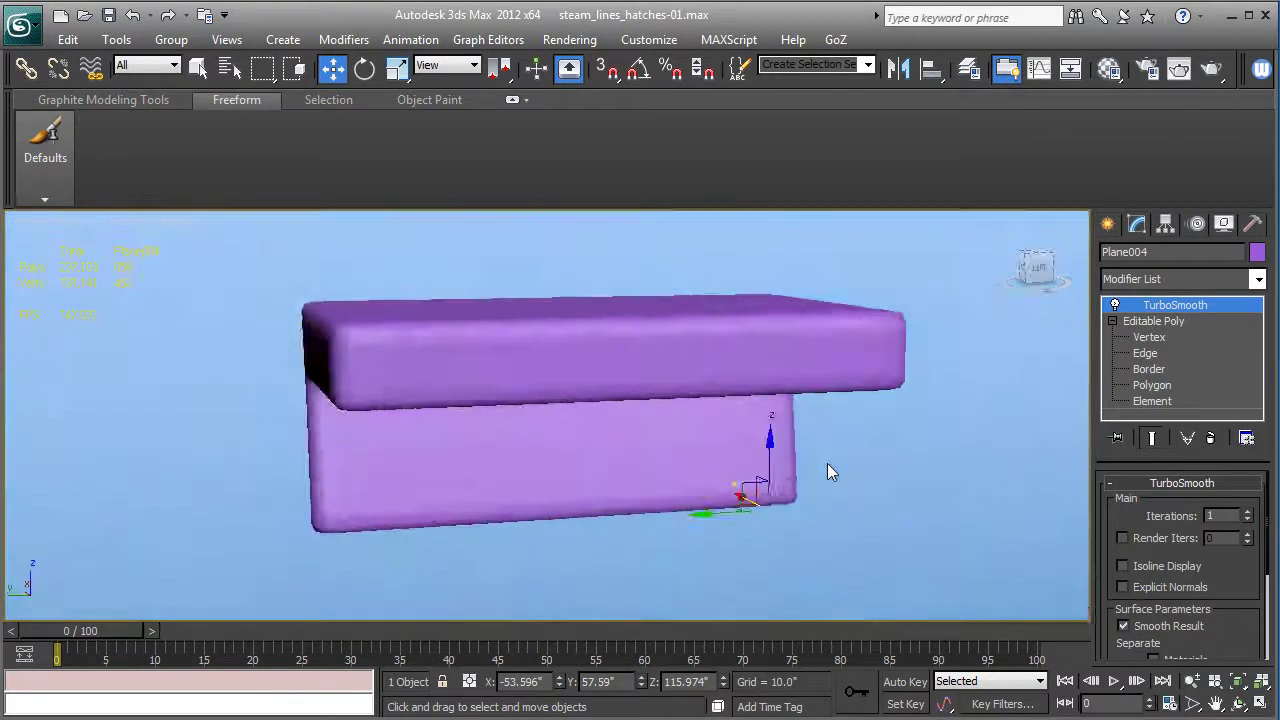
middle_click_drag(827, 463, 302, 453, "alt")
- Clone a hex bolt from the boiler's bolt row along Y to just beside the bracket
left_click(262, 442)
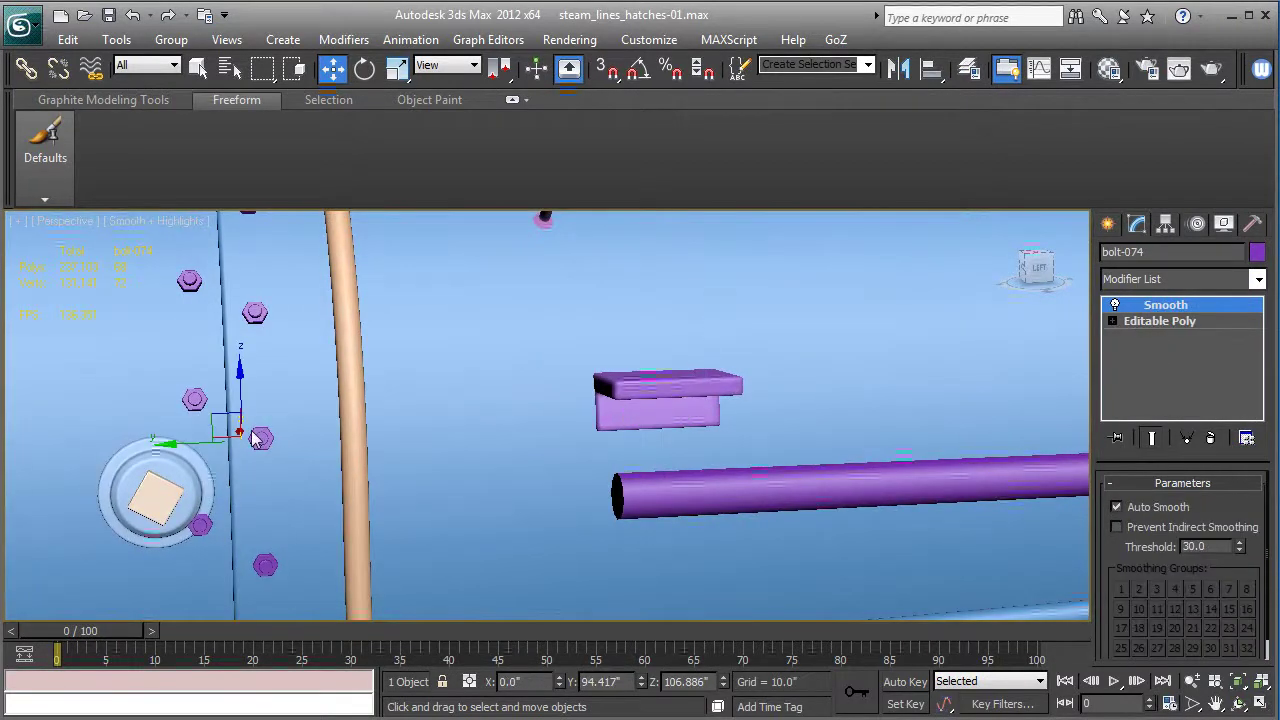
key("F3")
key("F3")
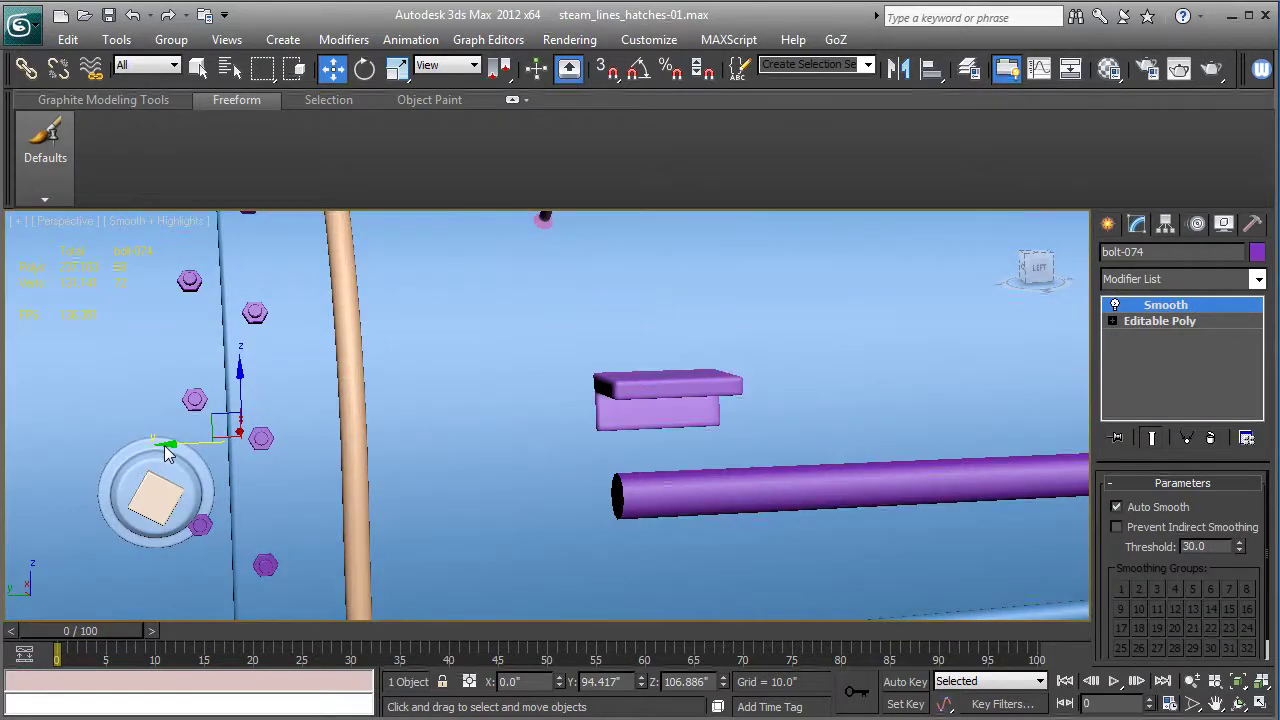
left_click_drag(168, 453, 352, 444, "shift")
left_click(638, 455)
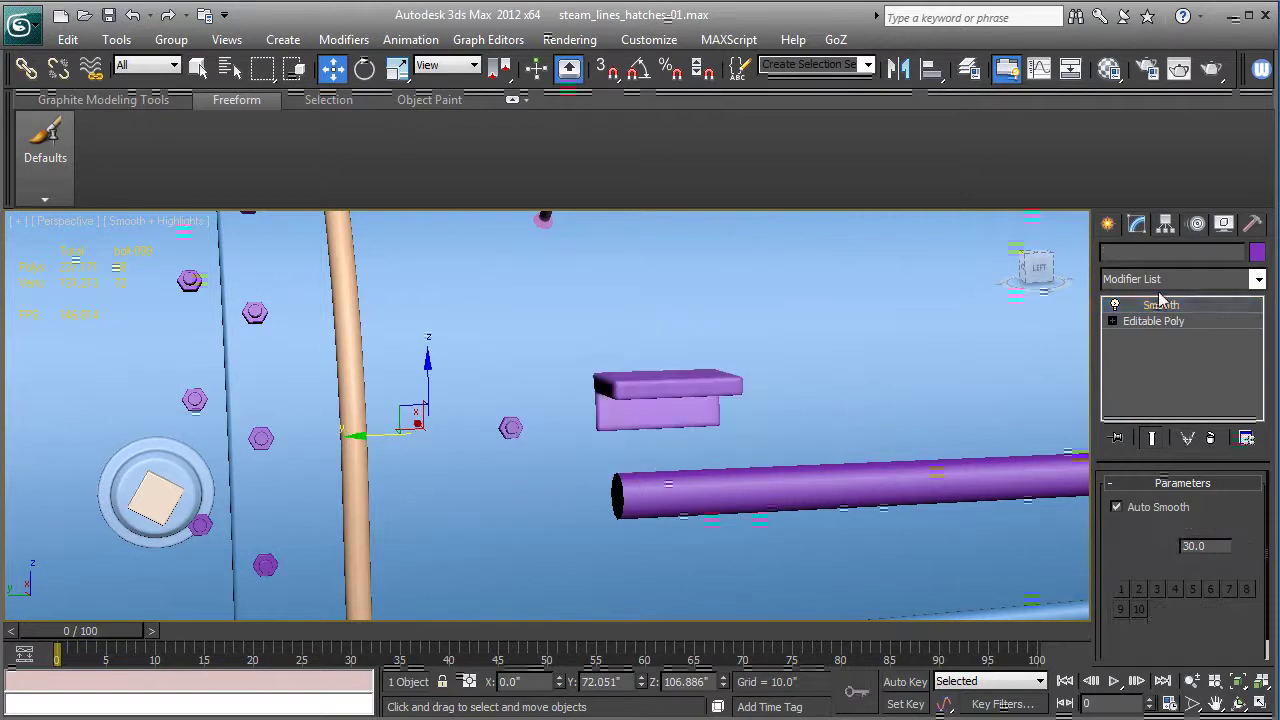
- Center the cloned bolt's pivot on the bolt itself using Affect Pivot Only
left_click(1165, 225)
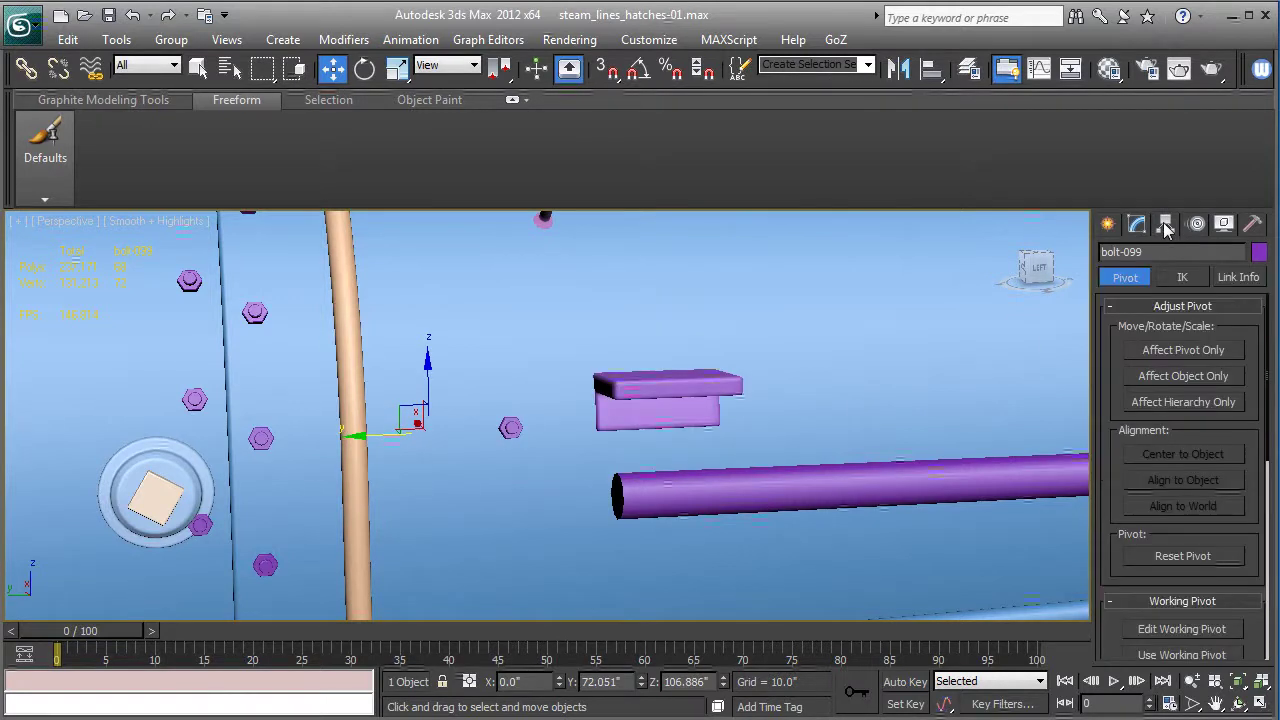
left_click(1165, 352)
left_click(1175, 455)
middle_click_drag(998, 458, 488, 455, "alt")
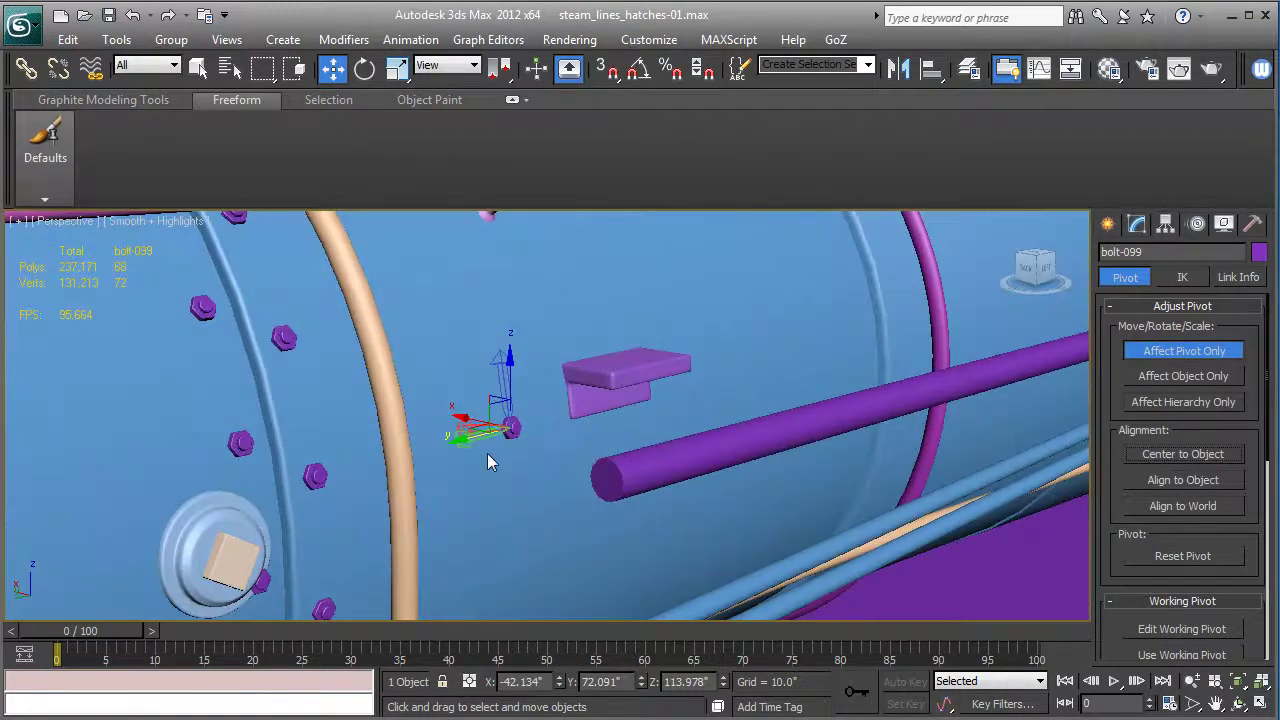
left_click(1163, 352)
- Move the bolt onto one end of the bracket's lower plate, at about Y 61.131" and Z 115.168"
middle_click_drag(640, 509, 461, 459, "alt")
left_click_drag(440, 438, 560, 436)
key("z")
middle_click_drag(634, 476, 696, 474, "alt")
scroll(696, 474, "down", 4)
left_click_drag(548, 367, 549, 298)
middle_click_drag(676, 404, 511, 399, "alt")
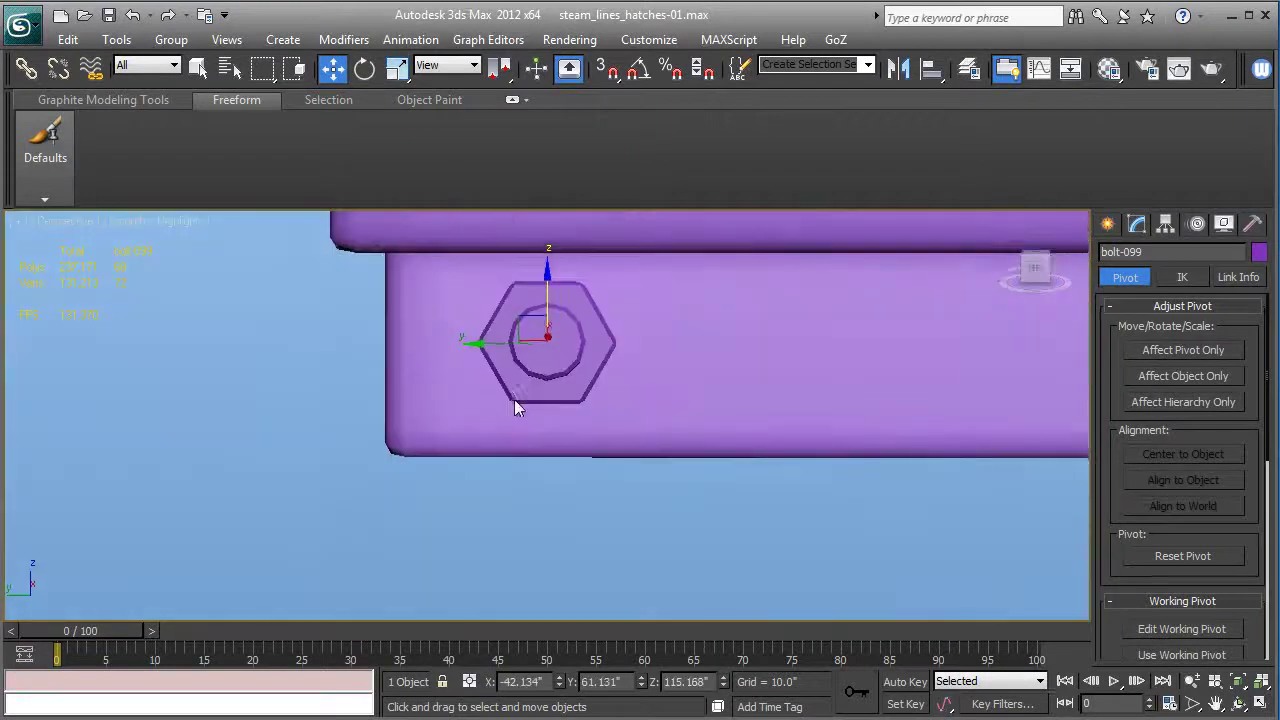
- Clone the bolt along Y to the opposite end of the bracket's lower plate and activate Rotate for the copy
scroll(386, 426, "down", 3)
left_click_drag(335, 371, 787, 372, "shift")
left_click(627, 454)
key("e")
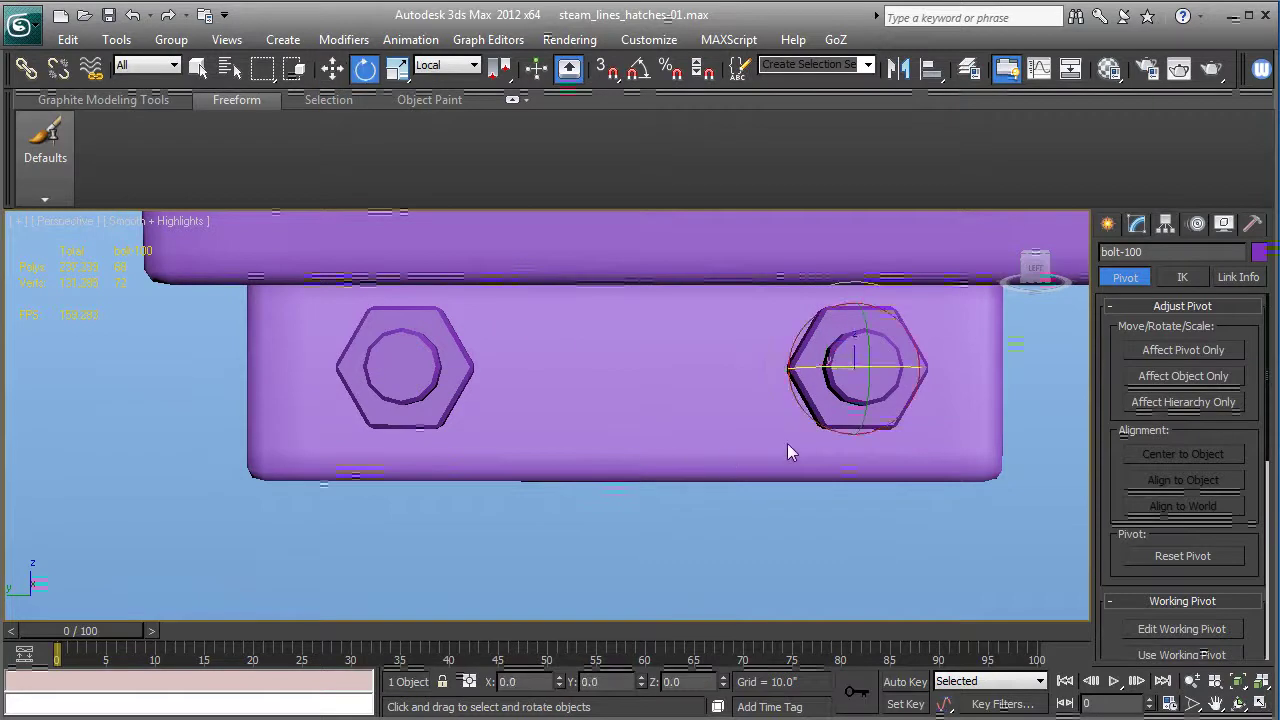
- Select the bracket together with both of its bolts
left_click(390, 370)
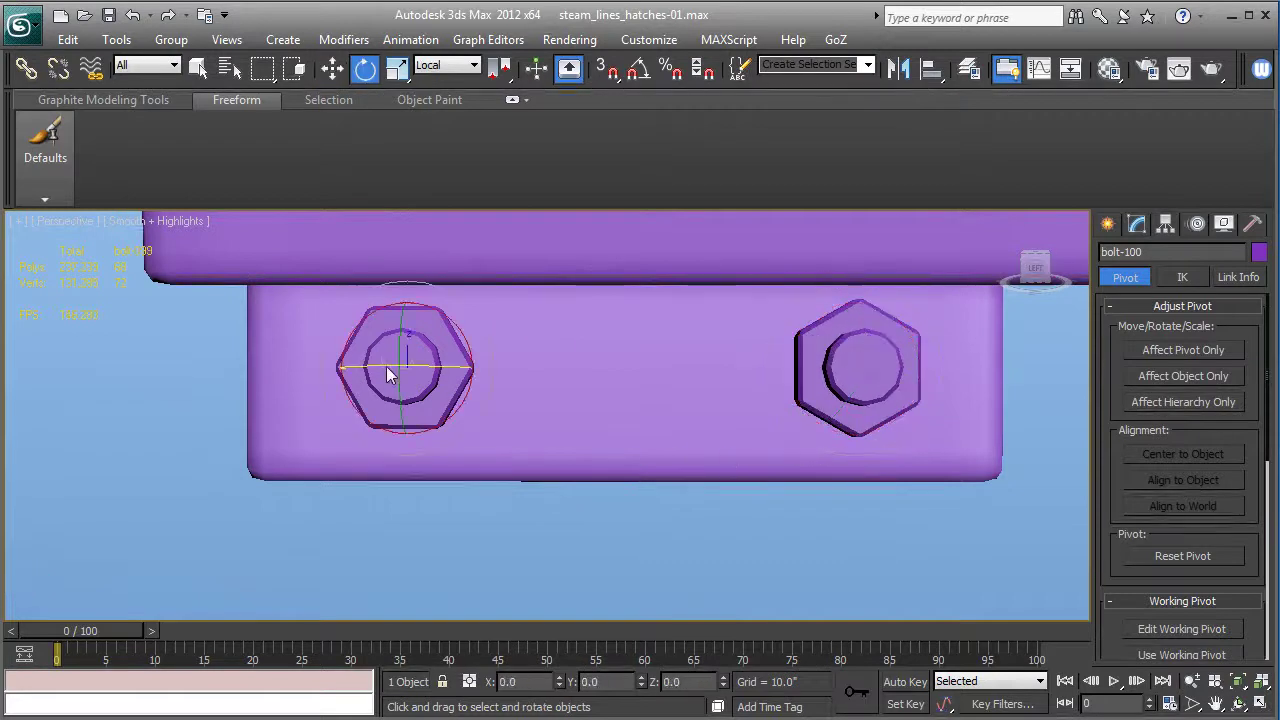
middle_click_drag(544, 494, 677, 496, "alt")
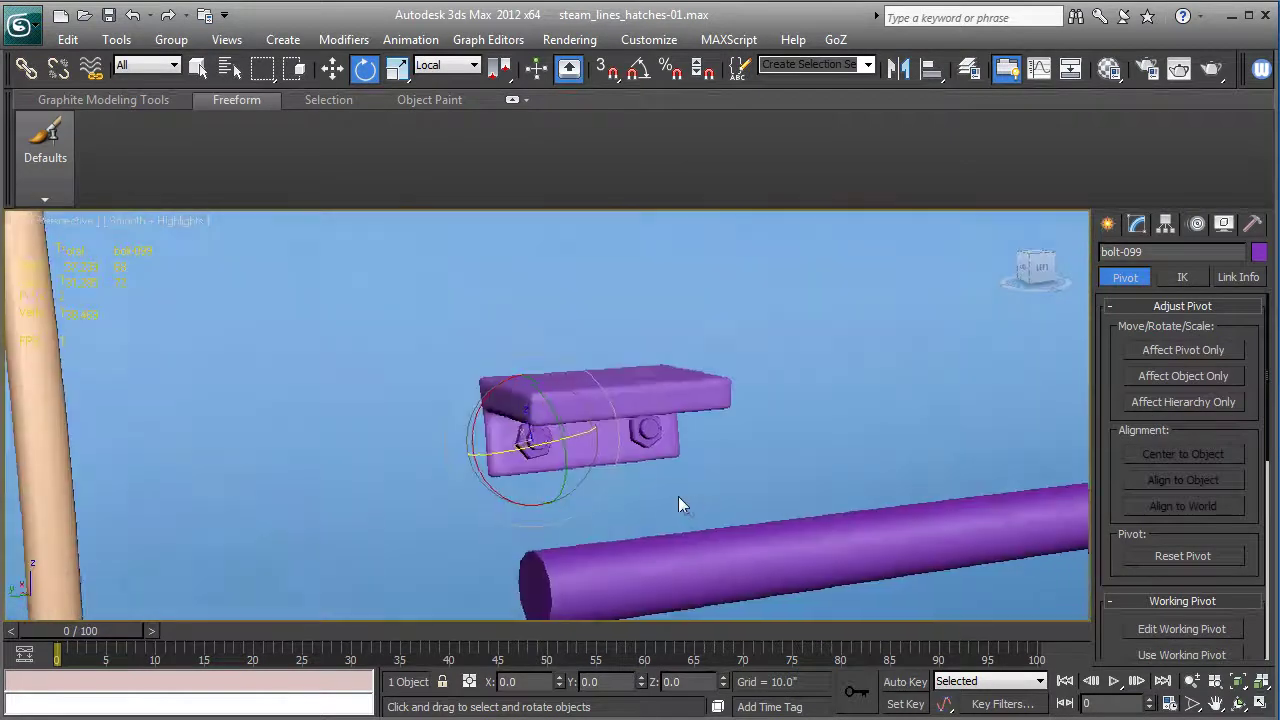
key("w")
key("F3")
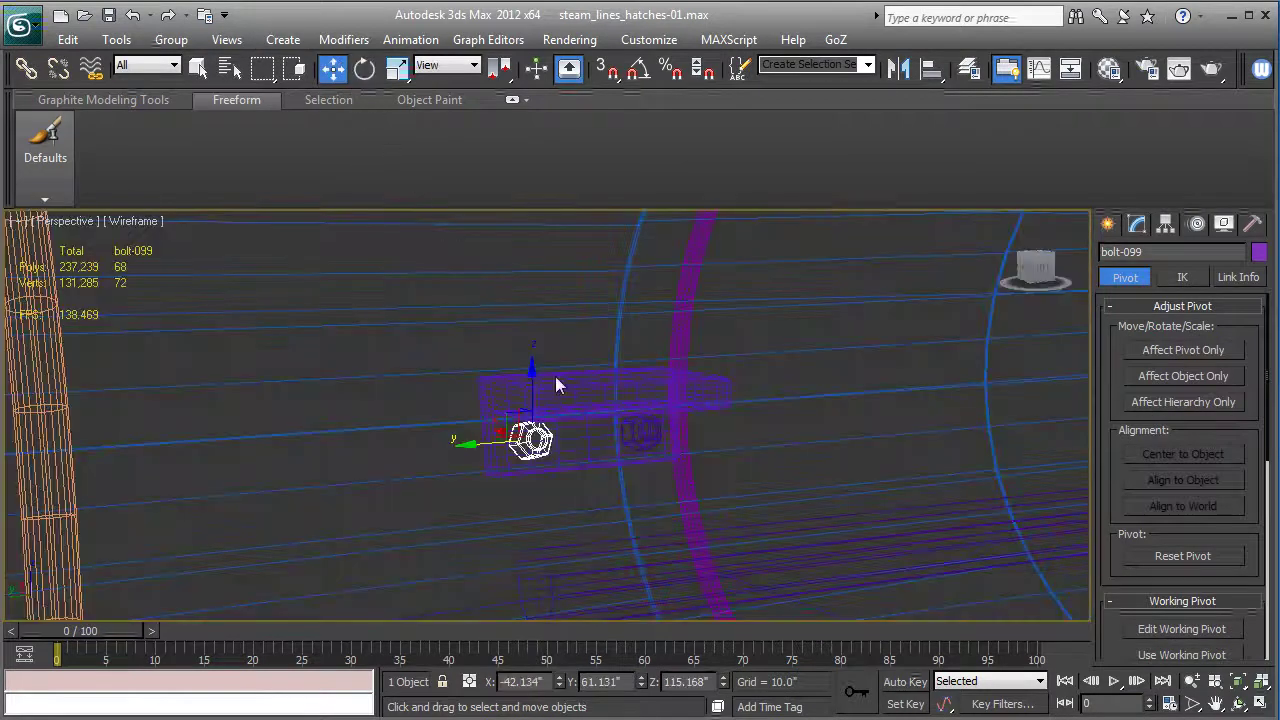
left_click(580, 440, "ctrl")
left_click(643, 443, "ctrl")
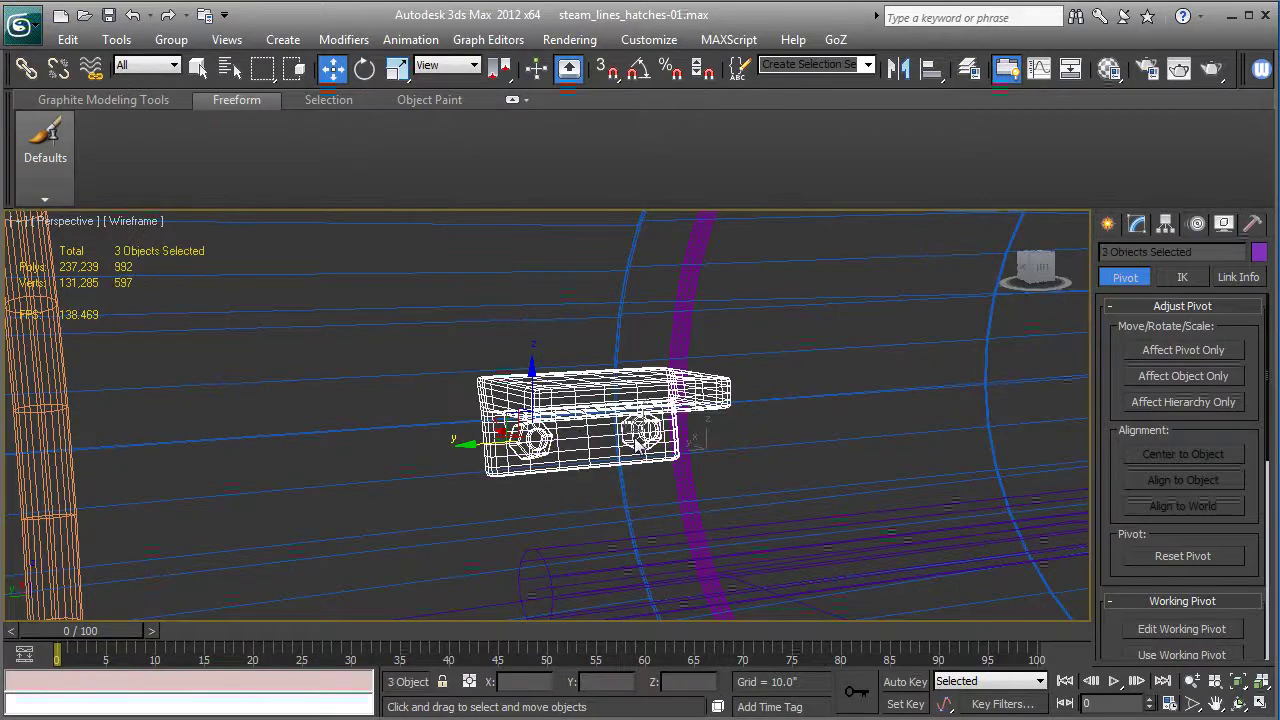
key("F3")
- Clone the bracket and its bolts as one copy along Y to beside the rear purple band on the blue boiler section
mouse_move(643, 446)
middle_mouse_down()
mouse_move(561, 393)
mouse_move(560, 404)
middle_mouse_up()
scroll(682, 428, "down", 8)
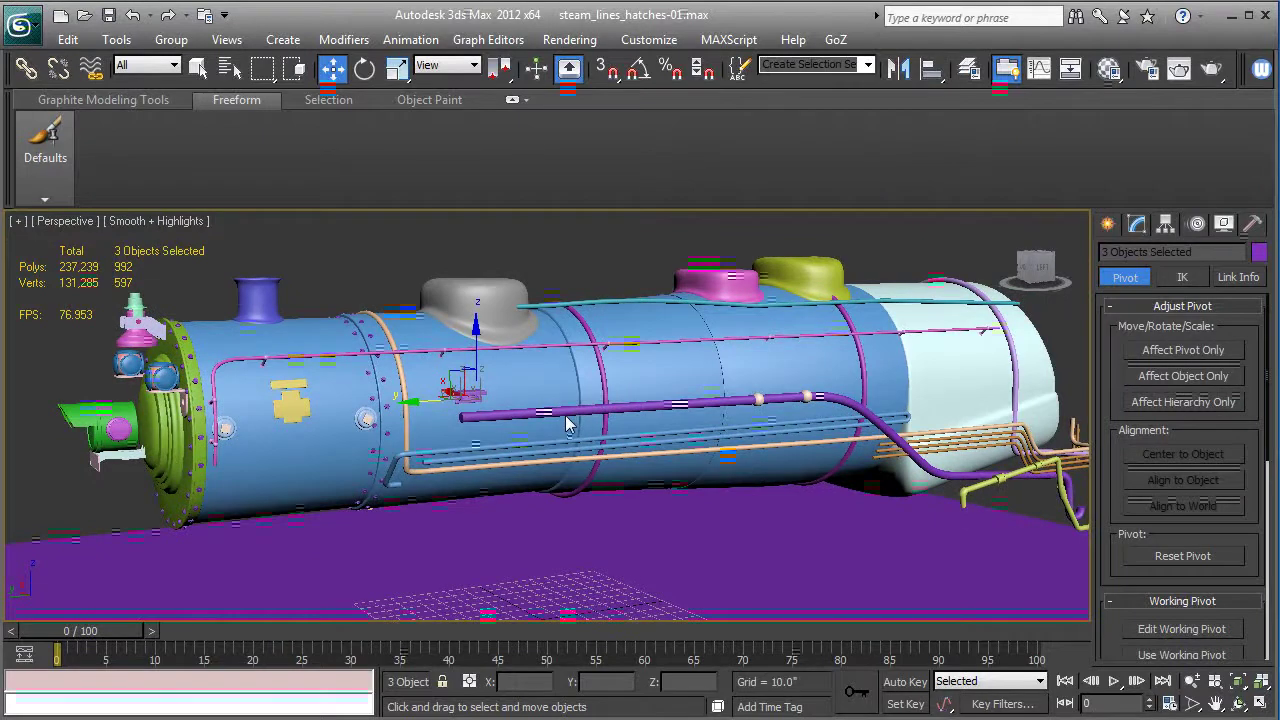
scroll(564, 438, "up", 5)
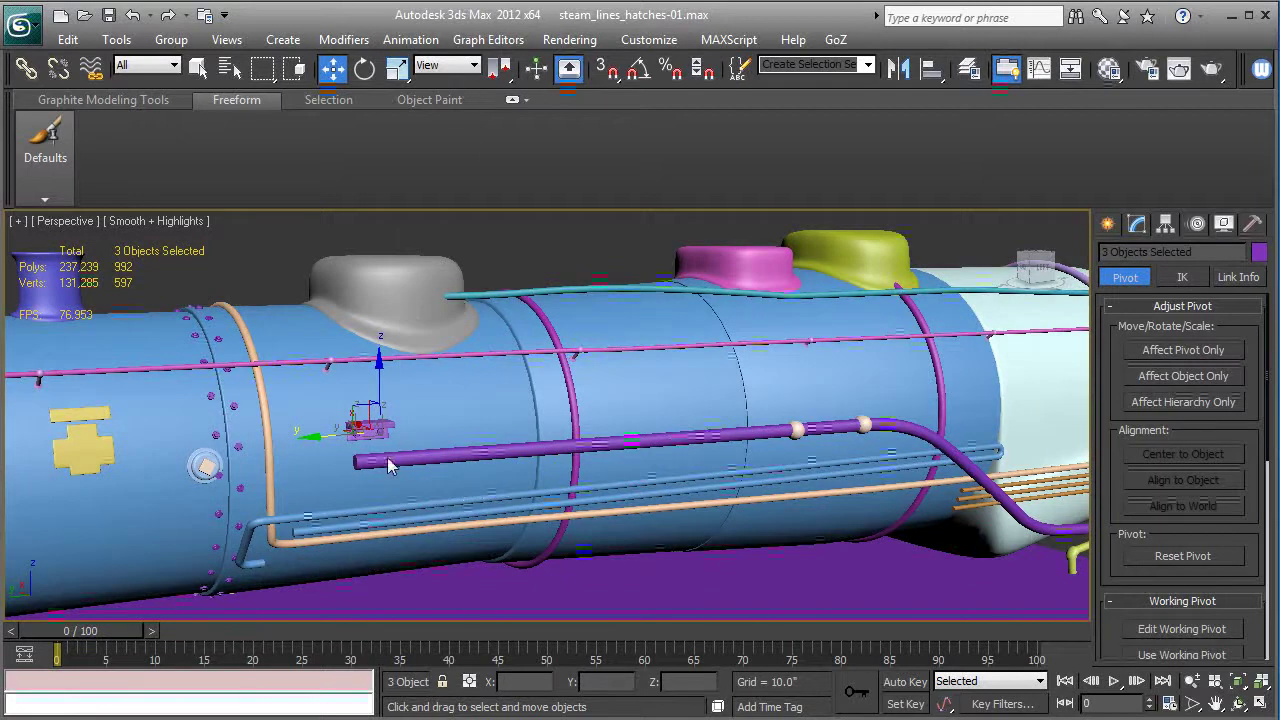
middle_click_drag(449, 473, 414, 488, "alt")
left_click_drag(318, 436, 1000, 405)
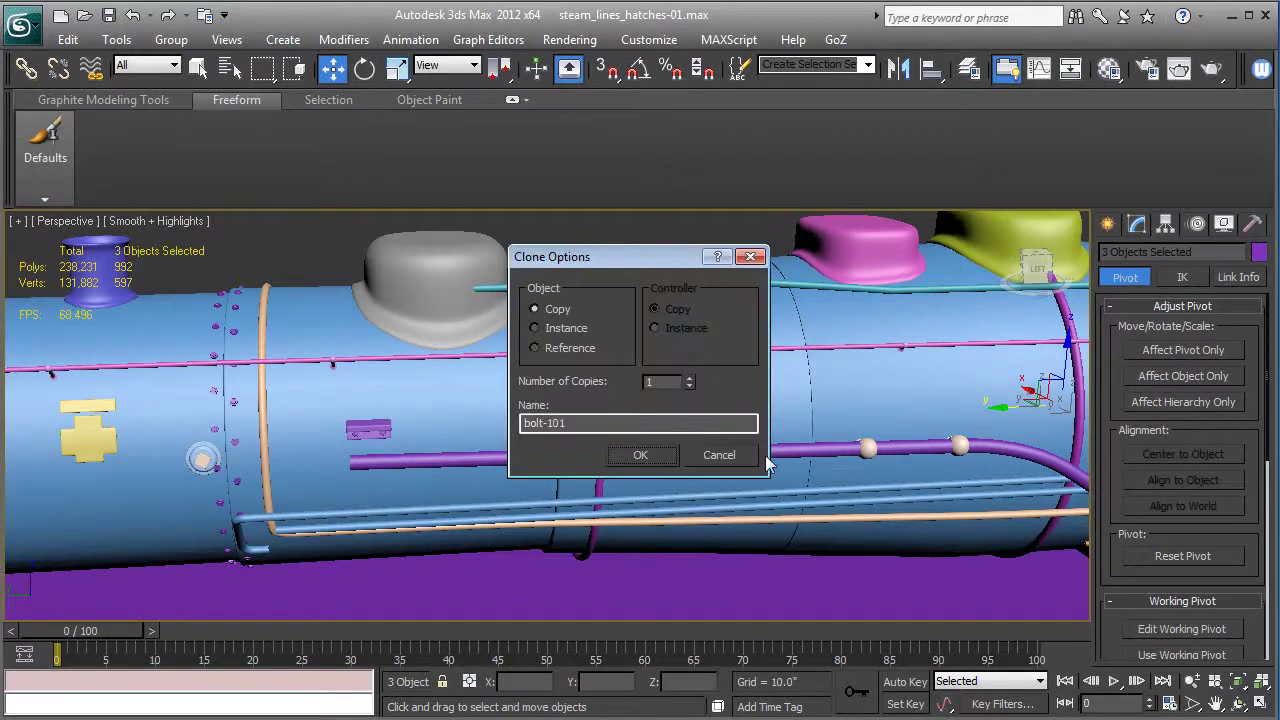
left_click(638, 453)
- Reposition the copied bracket and bolts against the boiler surface, finishing with a shift of about -0.254" along X
key("z")
scroll(692, 470, "down", 4)
left_click_drag(515, 395, 630, 415)
middle_click_drag(673, 427, 590, 429, "alt")
left_click_drag(632, 444, 548, 443)
middle_click_drag(548, 443, 606, 455, "alt")
left_click_drag(533, 452, 545, 447)
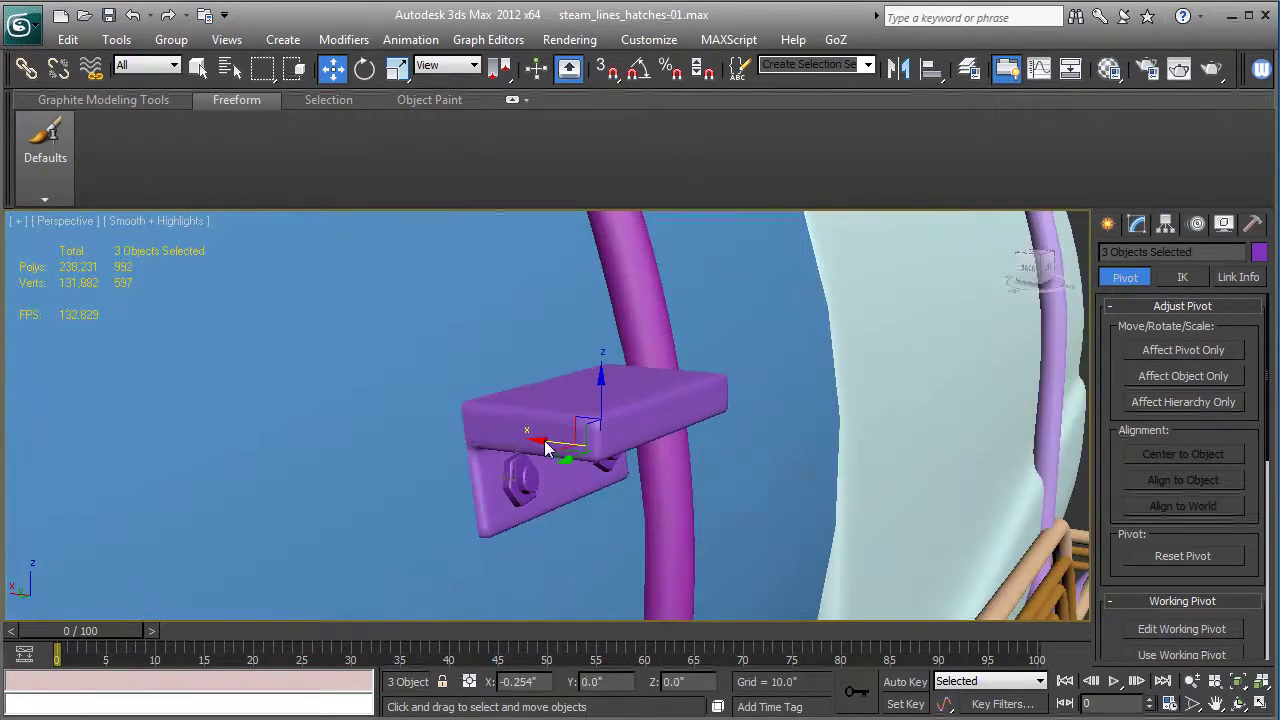
- Examine how the copied bracket sits against the boiler, from the Top view and in perspective with edged faces
middle_click_drag(563, 460, 595, 428, "alt")
scroll(509, 470, "down", 5)
scroll(637, 456, "down", 3)
middle_click_drag(784, 352, 790, 438, "alt")
key("t")
key("z")
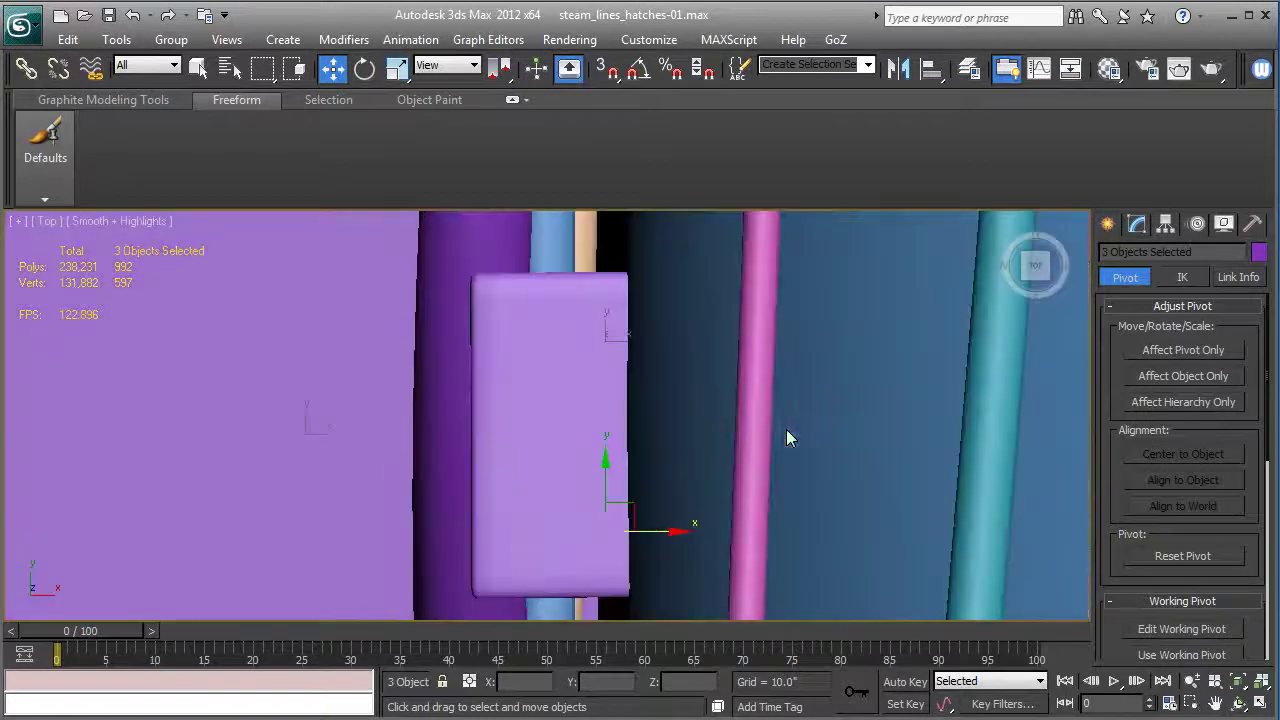
key("F4")
scroll(699, 372, "up", 2)
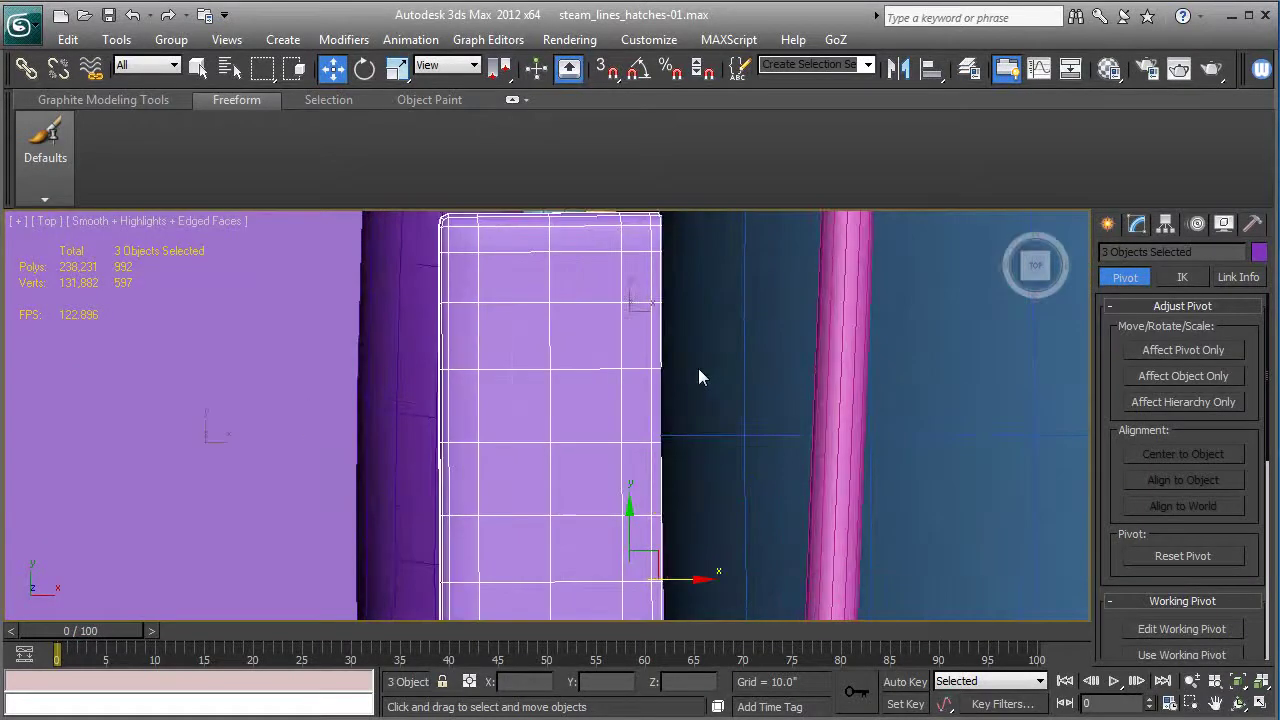
key("p")
scroll(665, 410, "down", 2)
middle_click_drag(589, 455, 746, 317, "alt")
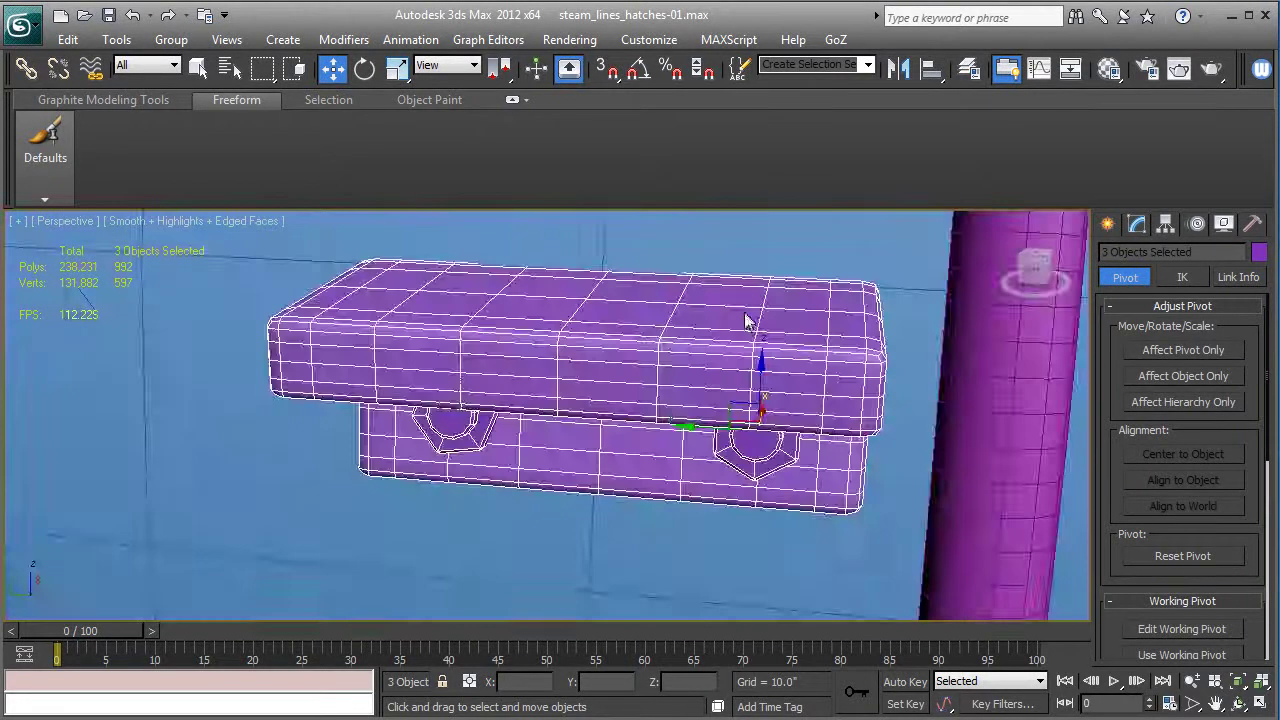
- Clone the bracket and bolts as one copy along Y onto the pale rear section, just ahead of its purple band
scroll(694, 392, "down", 3)
scroll(693, 400, "down", 4)
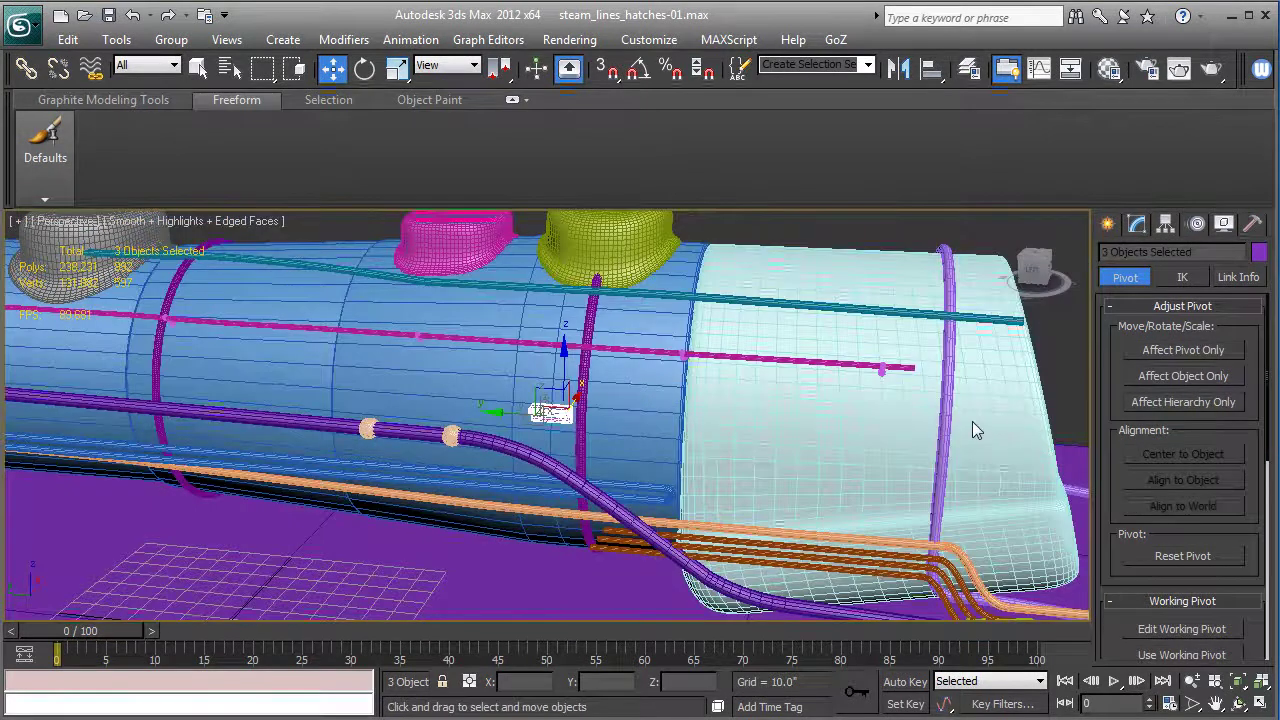
middle_click_drag(972, 421, 921, 411)
mouse_move(461, 414)
left_mouse_down()
mouse_move(437, 420)
mouse_move(752, 424)
left_mouse_up()
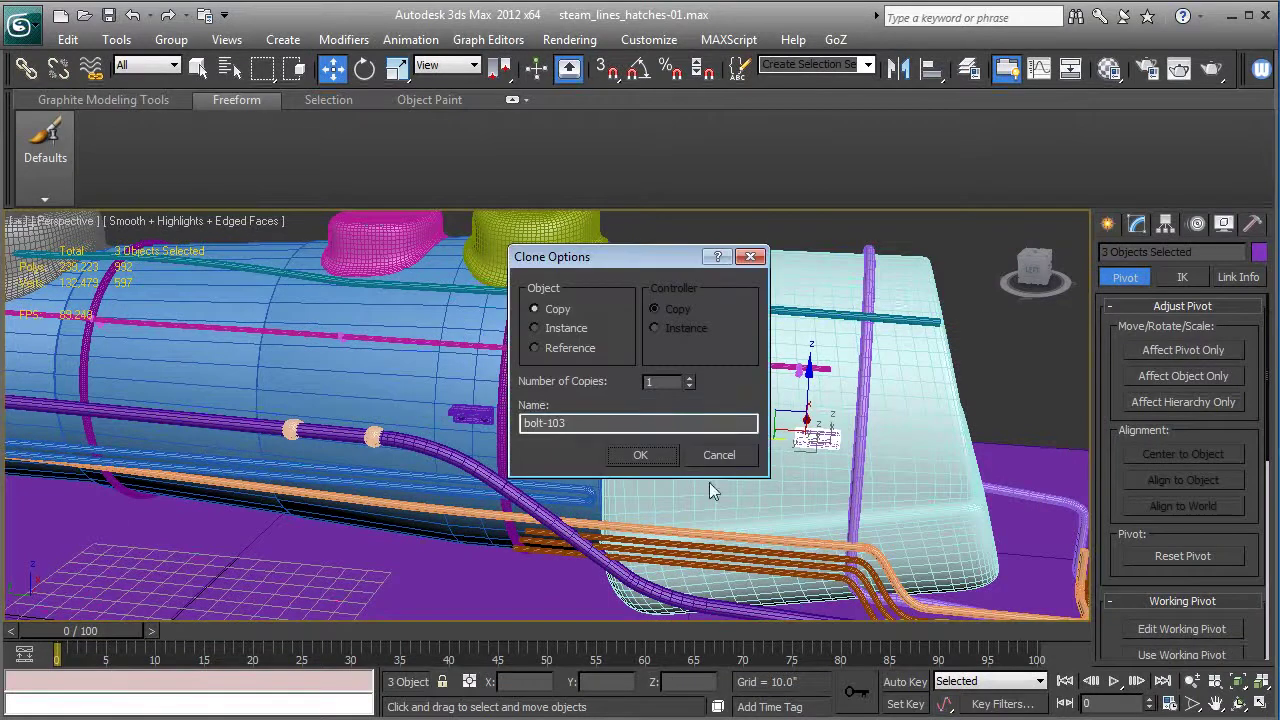
left_click(639, 456)
key("z")
mouse_move(639, 456)
middle_mouse_down("alt")
mouse_move(757, 458)
mouse_move(647, 576)
mouse_move(633, 560)
middle_mouse_up("alt")
scroll(757, 458, "down", 5)
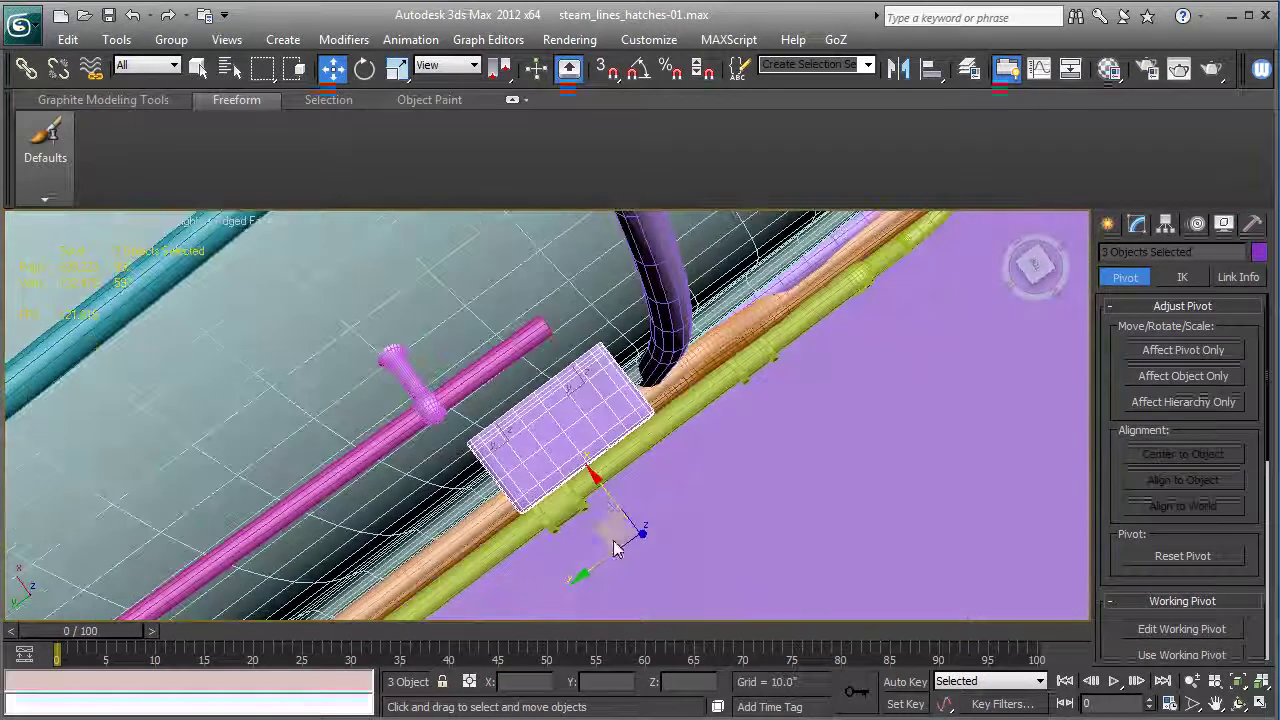
mouse_move(603, 491)
middle_mouse_down("alt")
mouse_move(605, 320)
mouse_move(560, 320)
mouse_move(680, 360)
middle_mouse_up("alt")
scroll(682, 400, "down", 8)
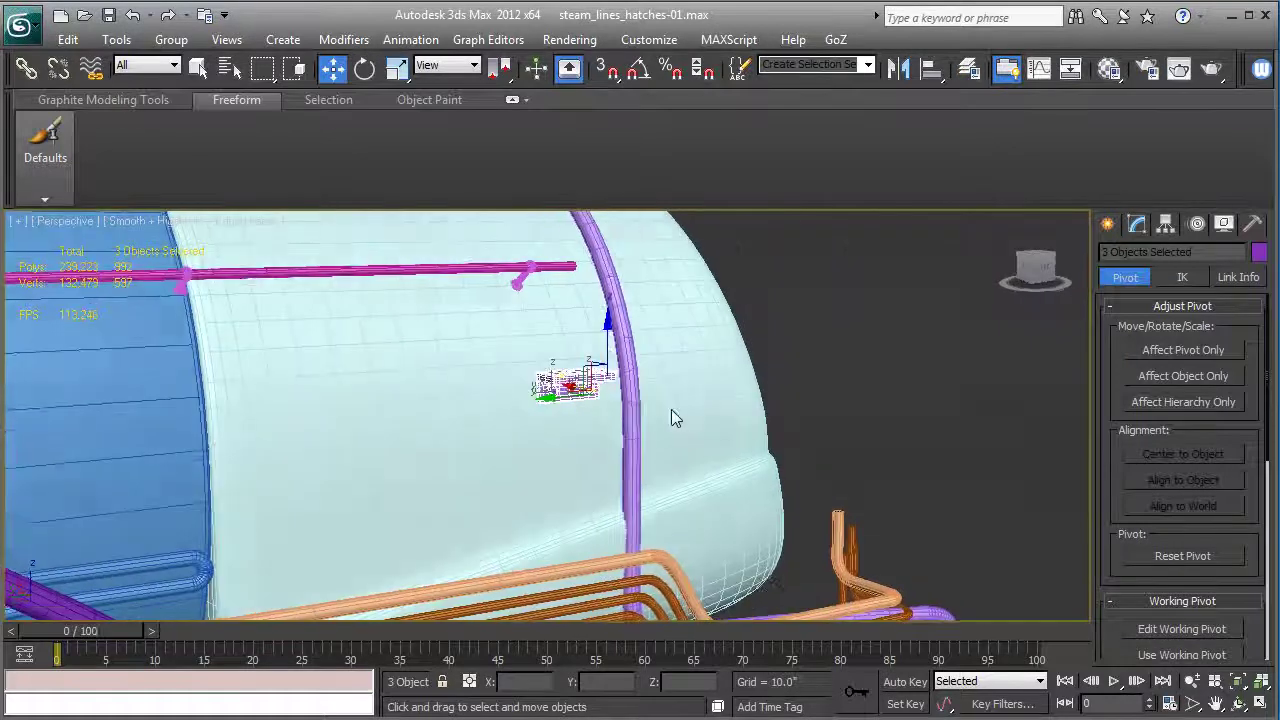
- Clone the rear bracket and bolts downward along Z, and shift the copy about 29" along Y and outward along X
middle_click_drag(689, 414, 837, 357)
left_click_drag(781, 280, 778, 355)
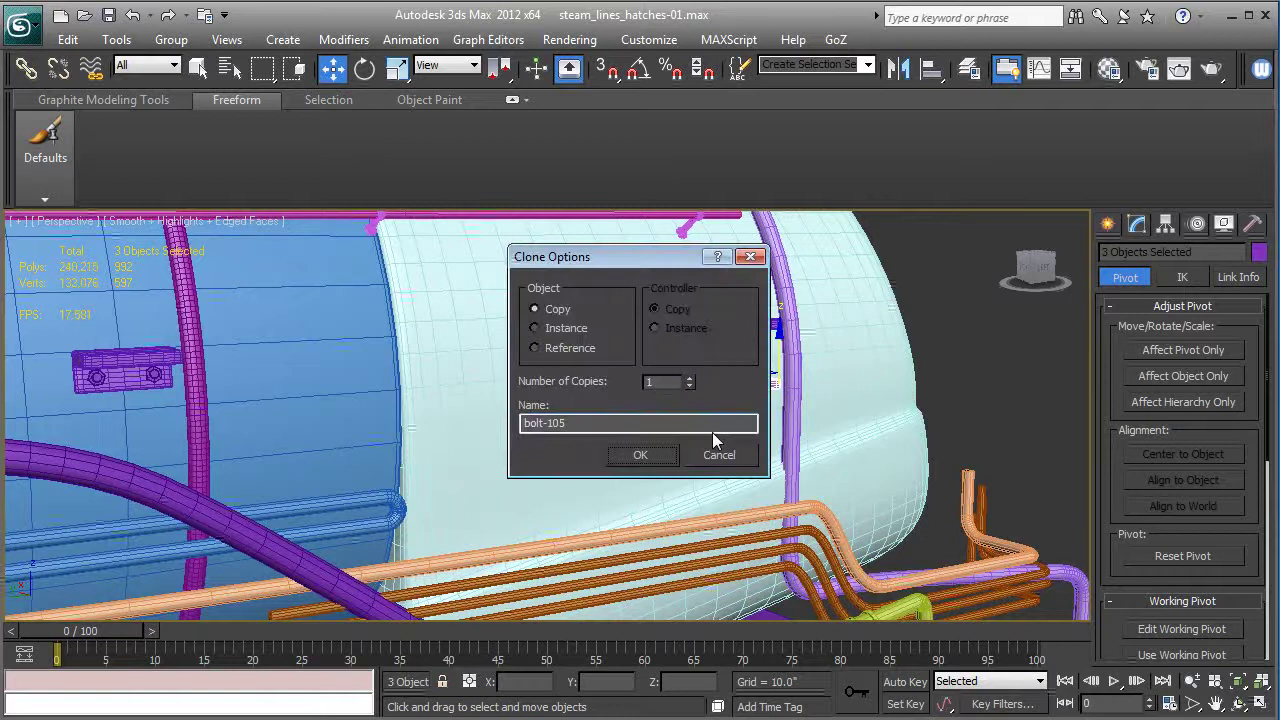
left_click(642, 455)
left_click_drag(698, 408, 521, 422)
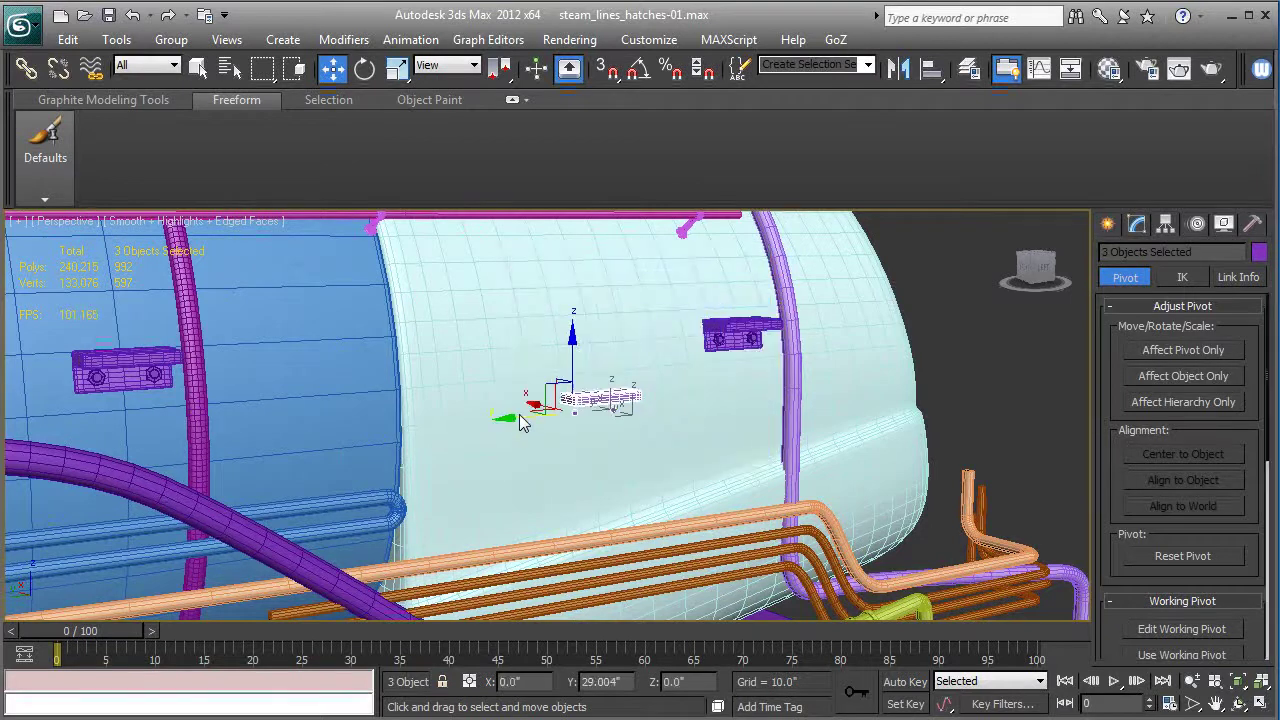
middle_click_drag(521, 422, 536, 430, "alt")
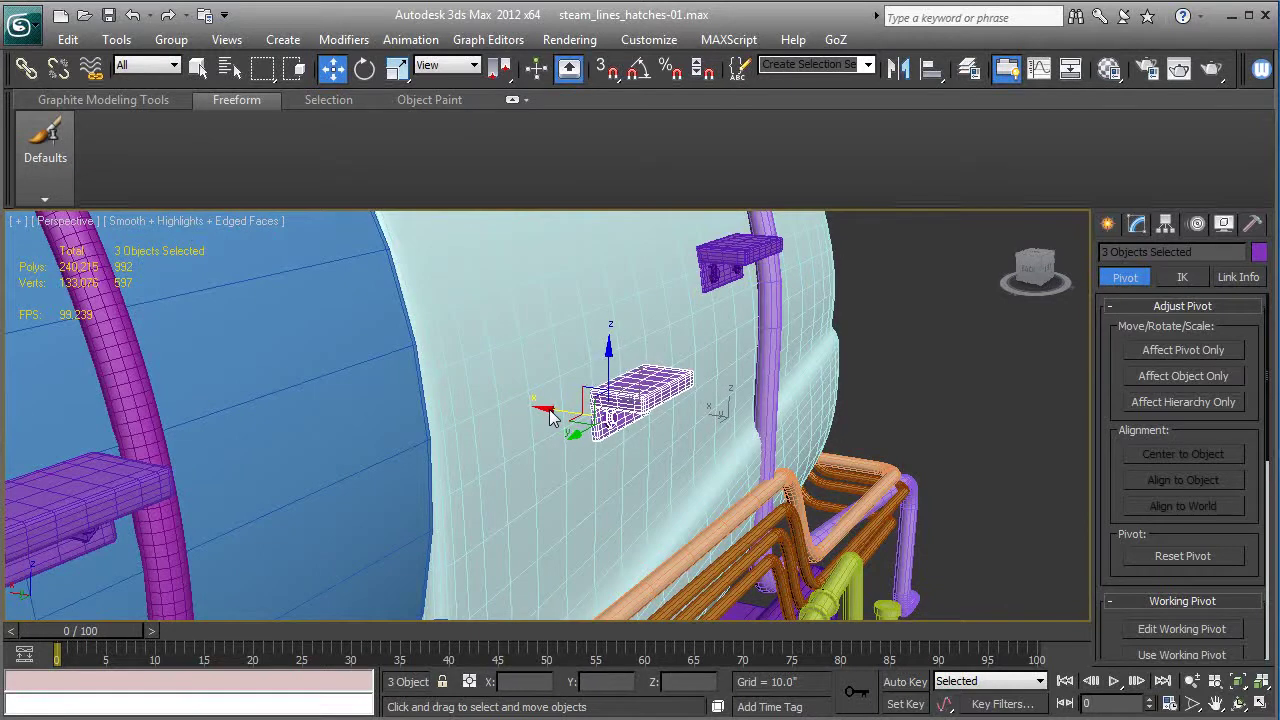
- Try to rotate the lower bracket and its bolts using the View reference coordinate system
key("z")
middle_click_drag(550, 418, 602, 396, "alt")
scroll(602, 396, "down", 2)
key("e")
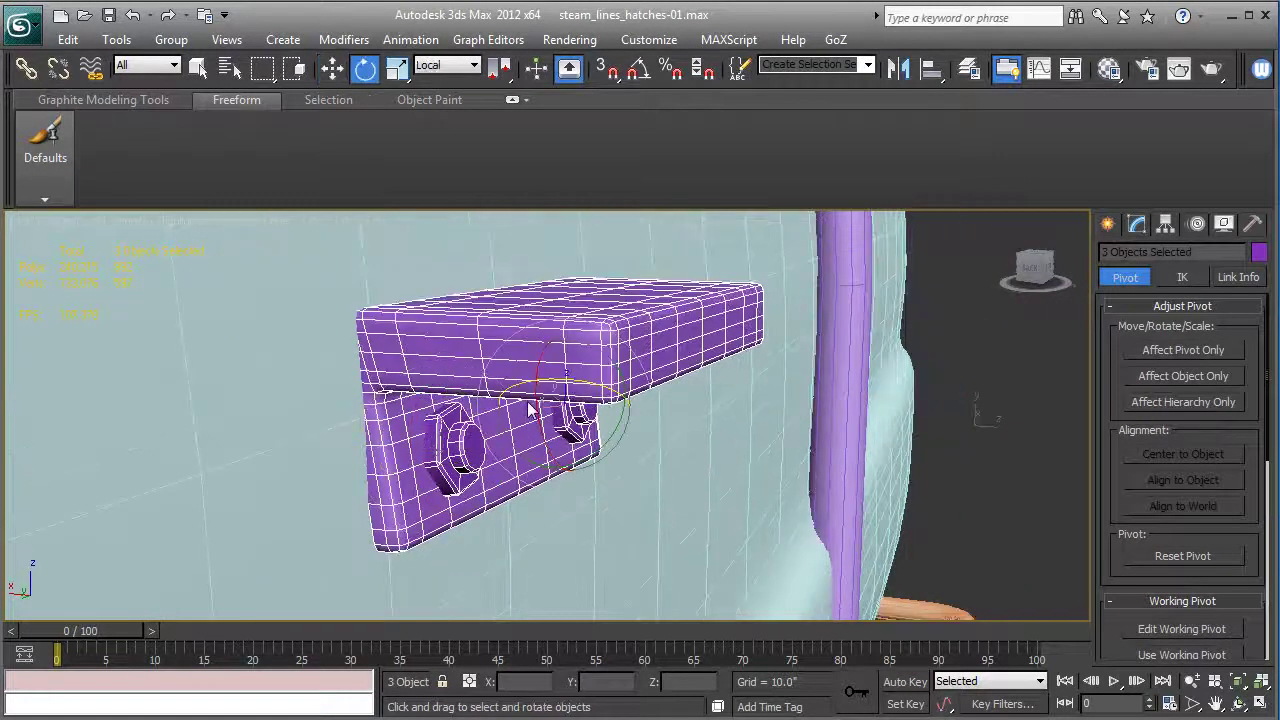
left_click(447, 65)
left_click(445, 84)
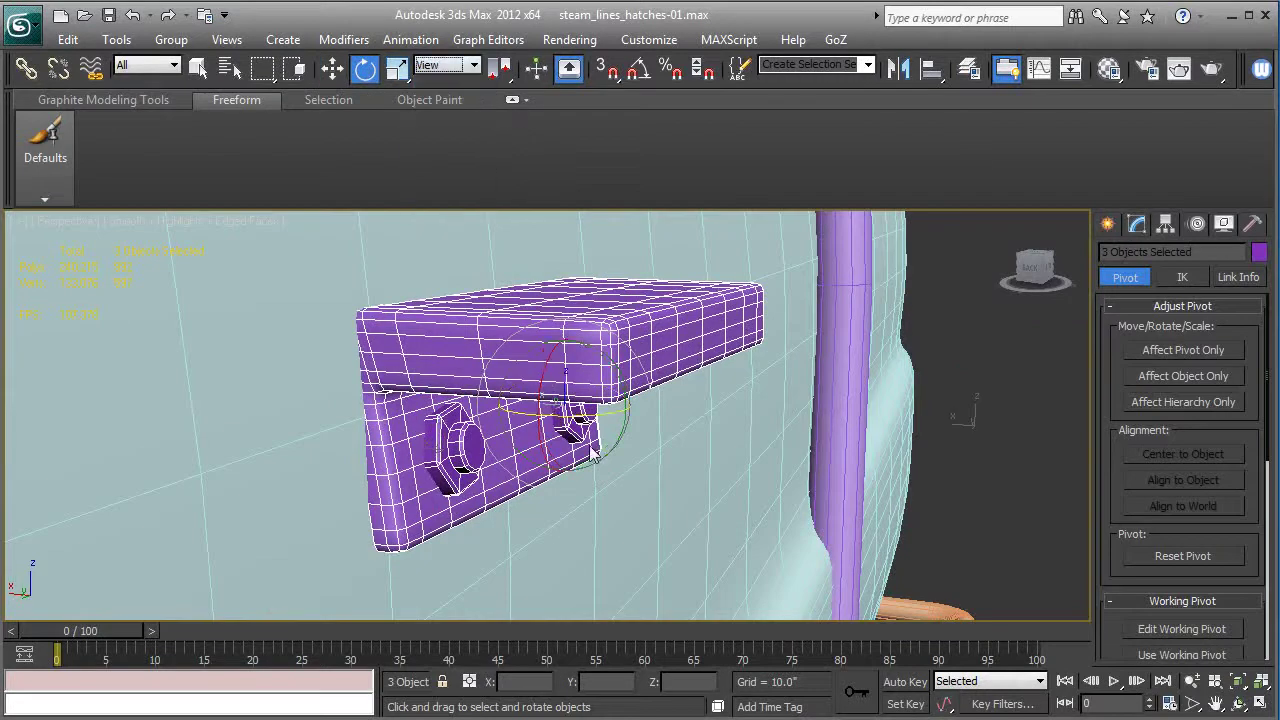
left_click_drag(620, 383, 625, 388)
key("ctrl+z")
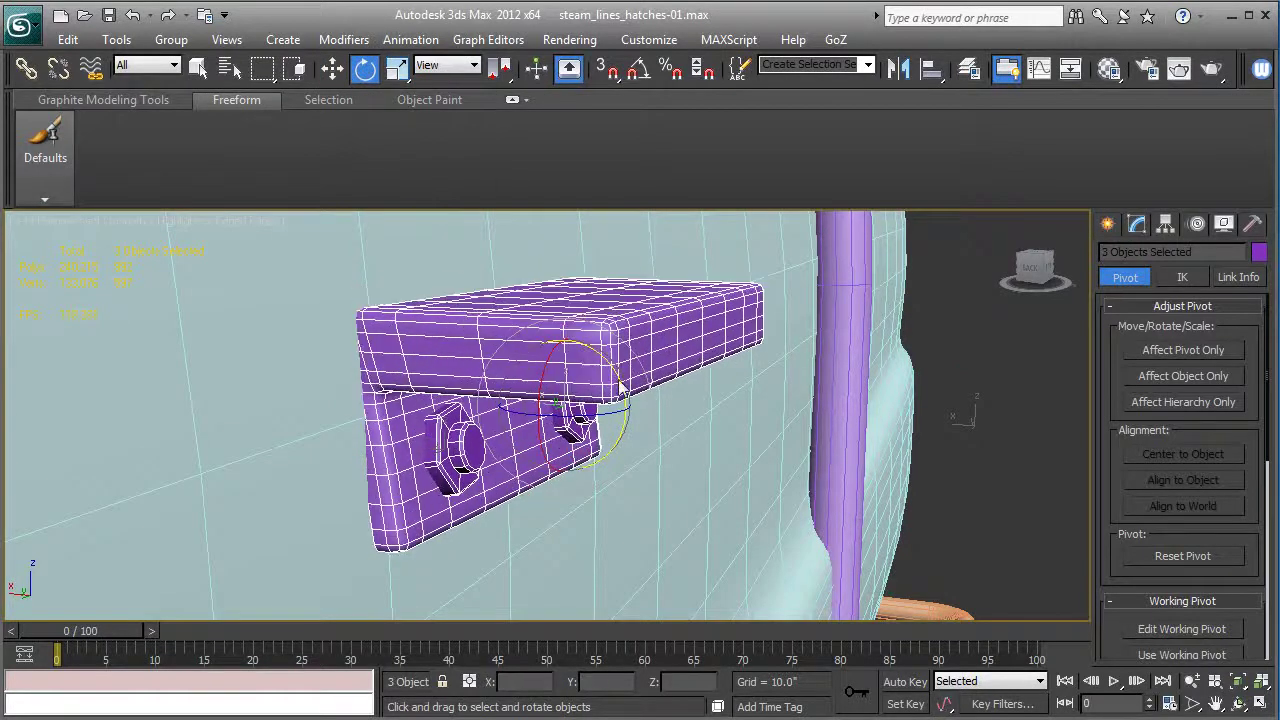
left_click(450, 66)
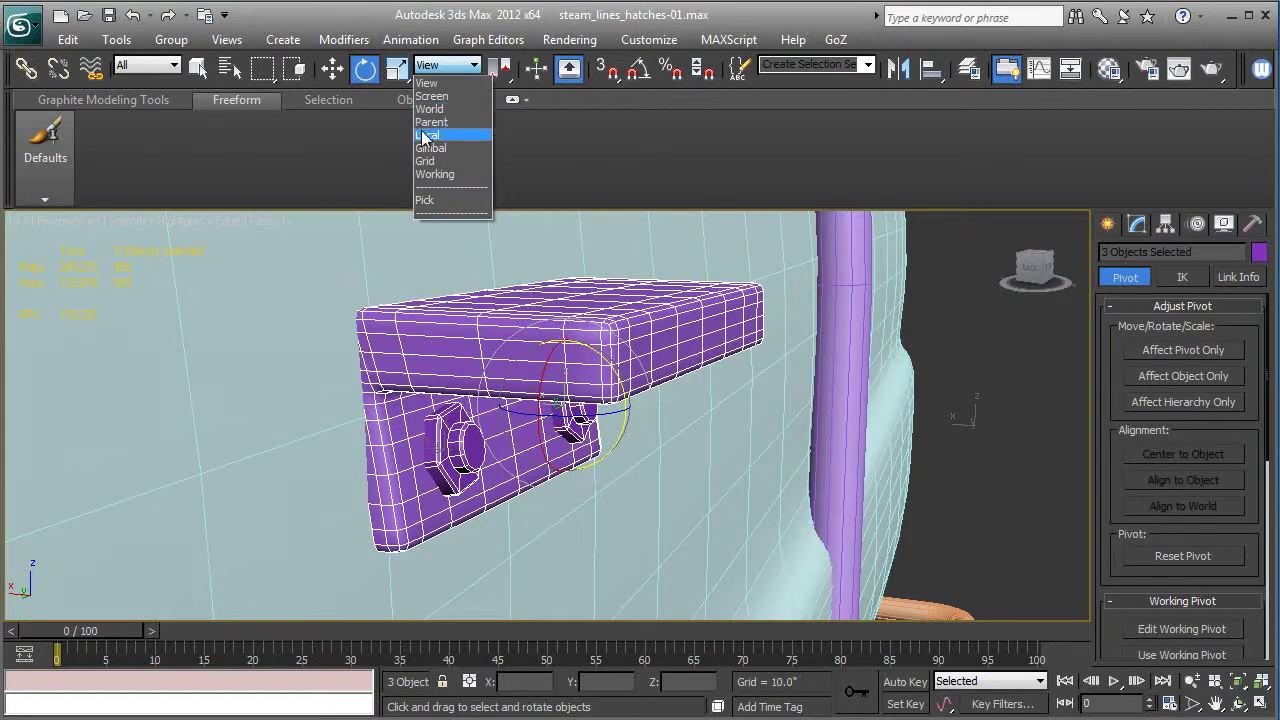
left_click(440, 133)
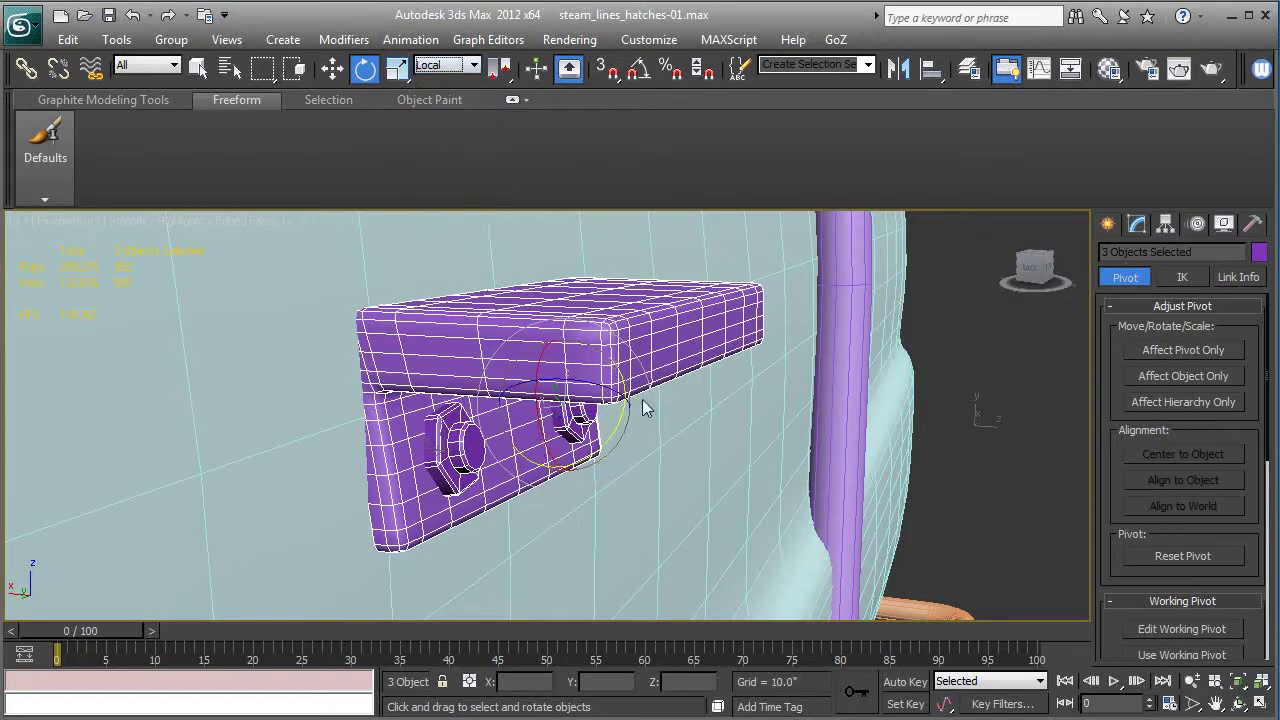
- Rotate the lower bracket and its bolts slightly about Y using the Parent reference coordinate system
left_click(450, 66)
left_click(440, 120)
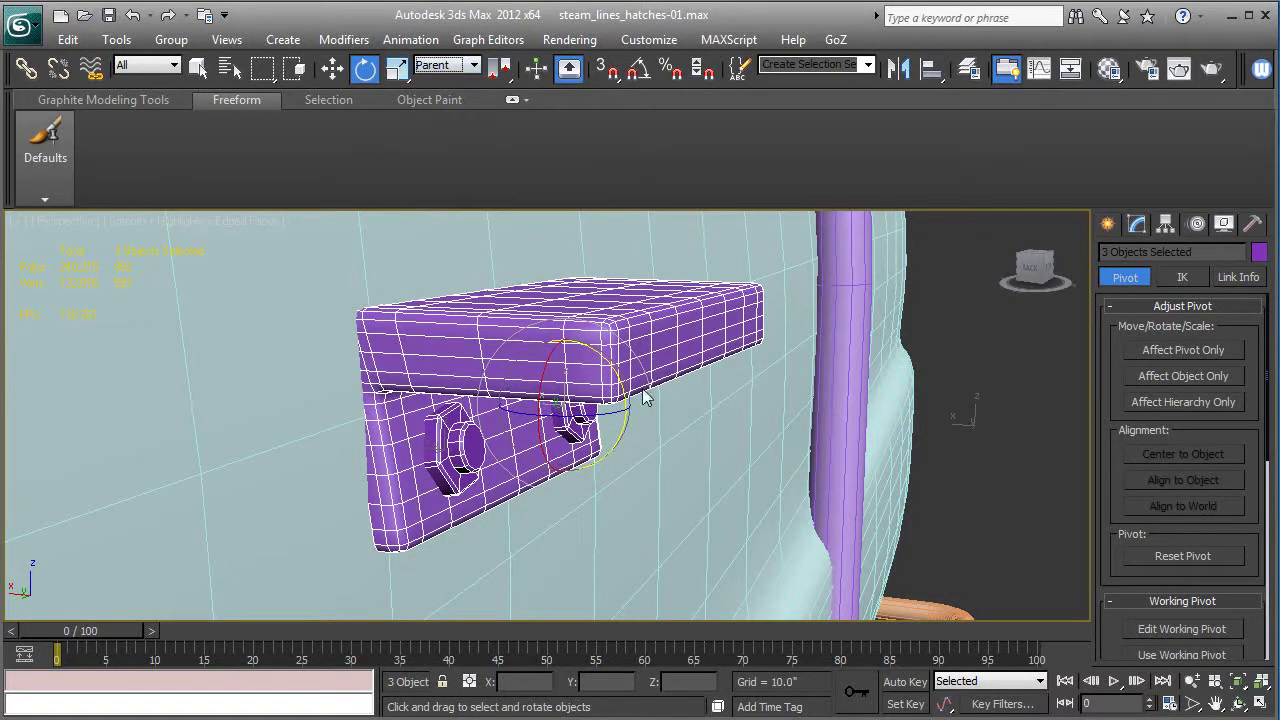
left_click_drag(611, 366, 613, 370)
middle_click_drag(655, 476, 527, 408, "alt")
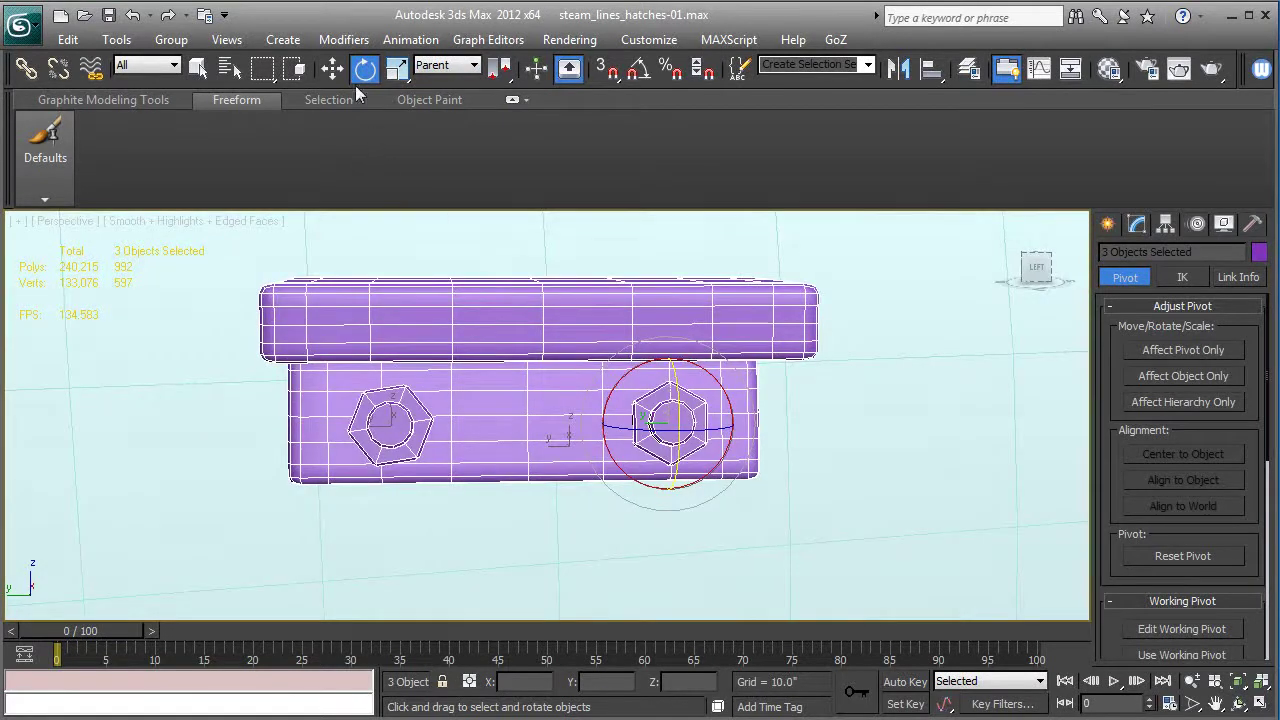
- Move the lower bracket's two bolts slightly upward along Z on its plate
key("w")
left_click(373, 432)
left_click(688, 440, "ctrl")
left_click_drag(675, 374, 670, 362)
middle_click_drag(505, 411, 380, 448, "alt")
- Center the lower bracket's pivot on the bracket itself using Affect Pivot Only
left_click(476, 397)
key("F3")
key("F3")
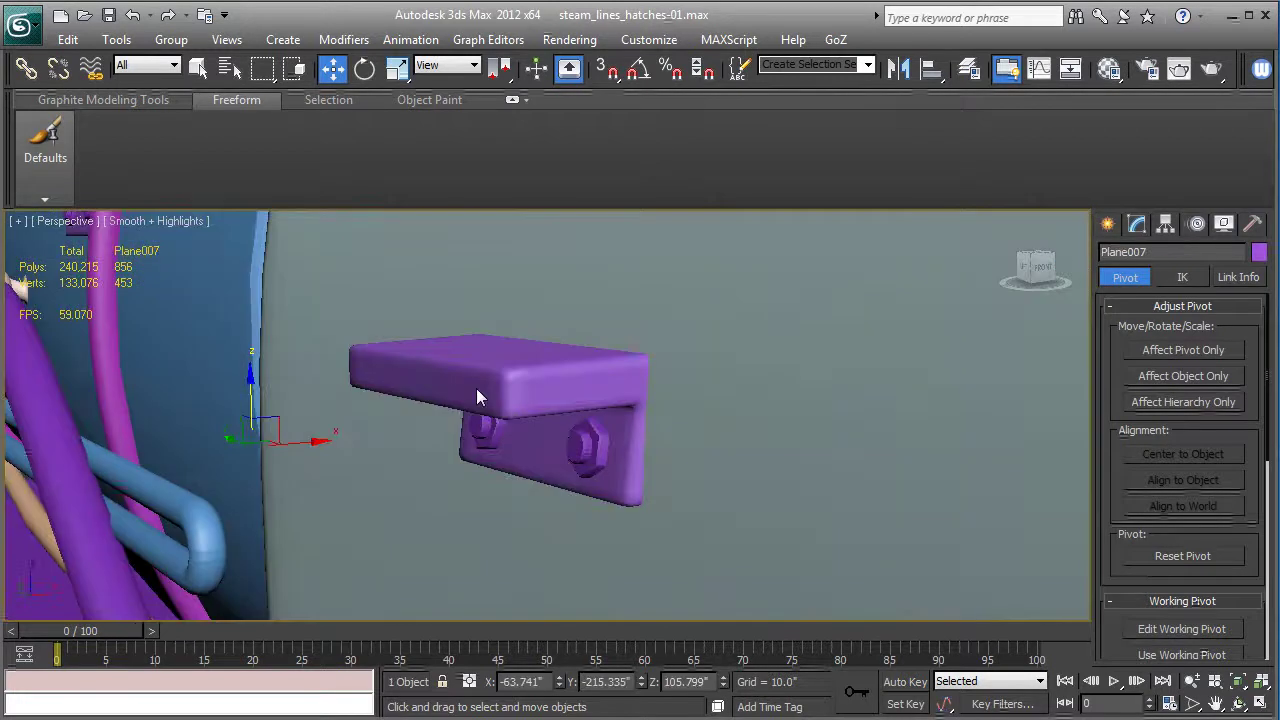
left_click(1183, 350)
left_click(1140, 455)
middle_click_drag(510, 445, 715, 464, "alt")
left_click(1157, 355)
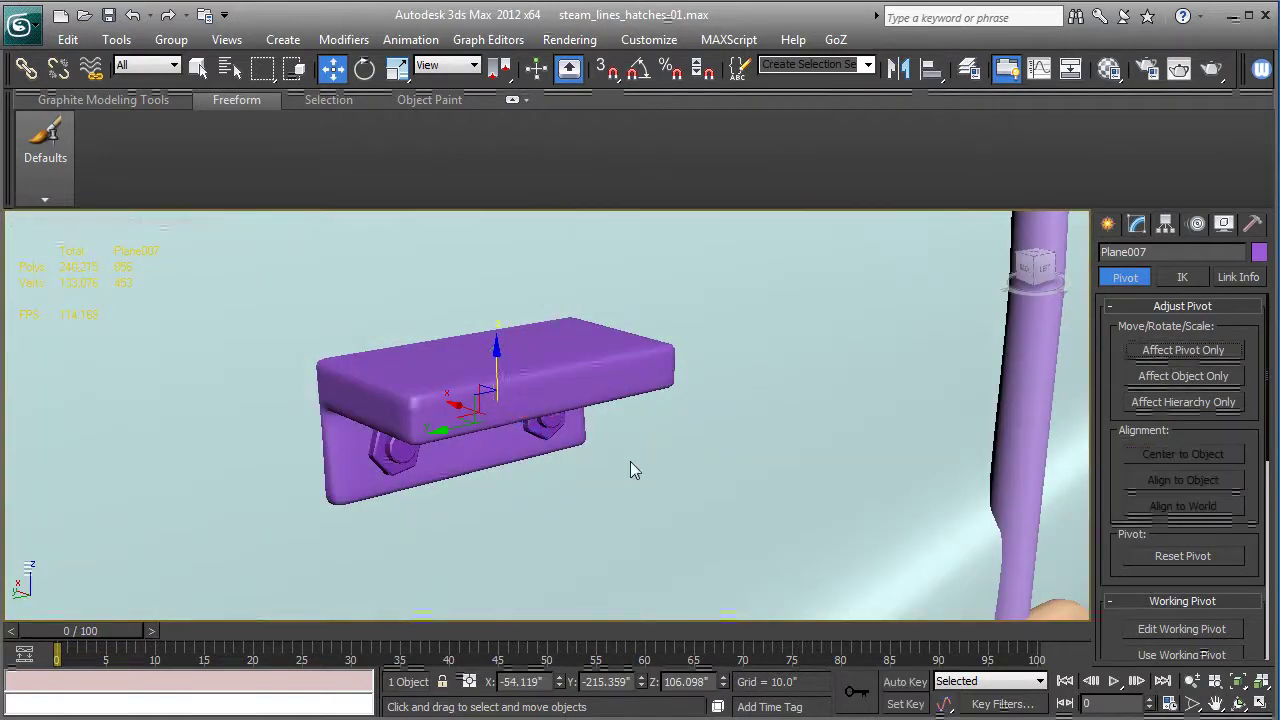
- Tilt the lower bracket to an X rotation of about 95.72° to follow the slope of the rear section
middle_click_drag(955, 392, 608, 463, "alt")
key("e")
left_click_drag(549, 397, 553, 400)
middle_click_drag(529, 446, 523, 418, "alt")
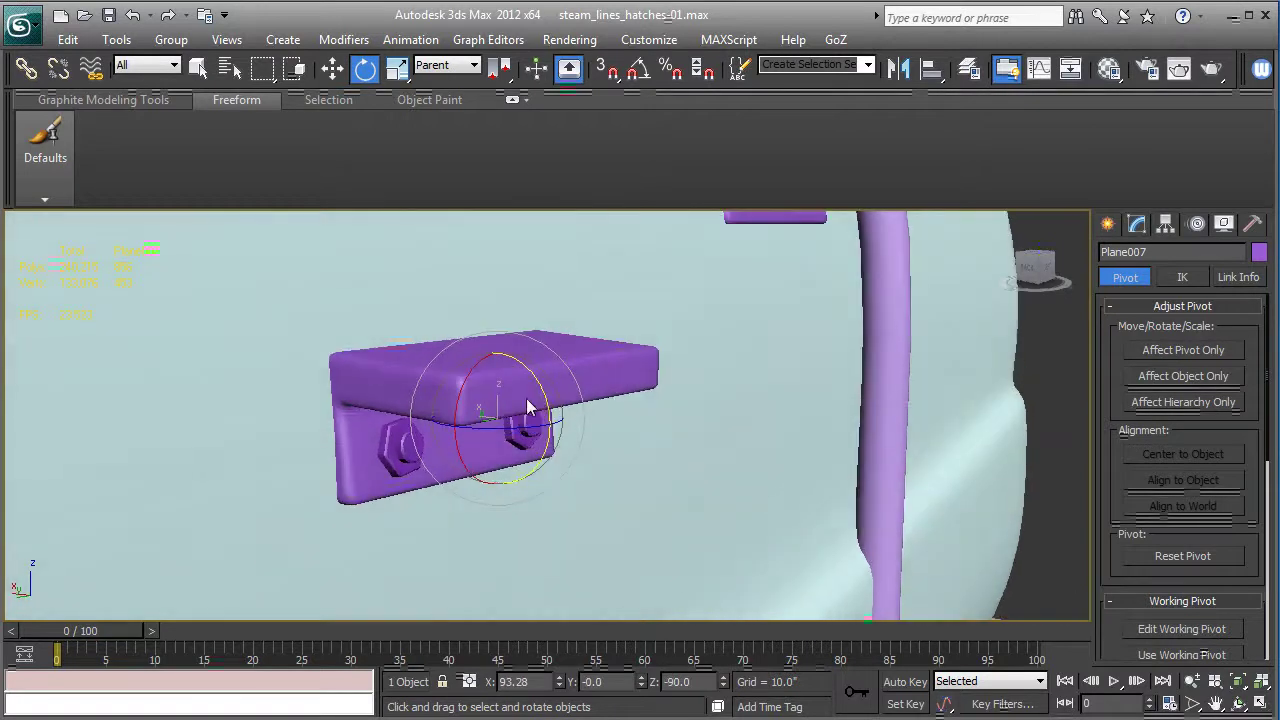
left_click_drag(545, 392, 549, 403)
- Check the placed brackets along the whole boiler and save the scene
scroll(579, 461, "down", 6)
middle_click_drag(528, 430, 795, 457)
scroll(578, 462, "down", 3)
scroll(357, 463, "down", 1)
scroll(795, 457, "down", 3)
middle_click_drag(425, 454, 655, 446)
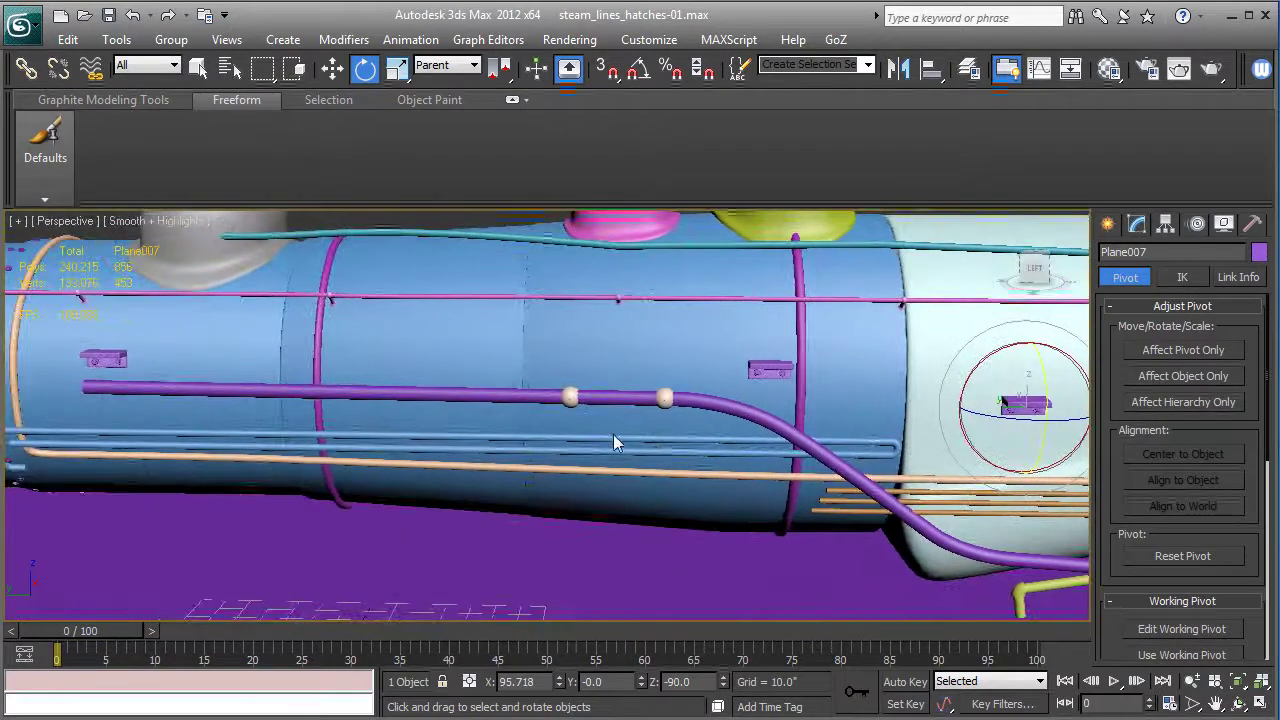
middle_click_drag(299, 398, 529, 448)
scroll(545, 442, "down", 3)
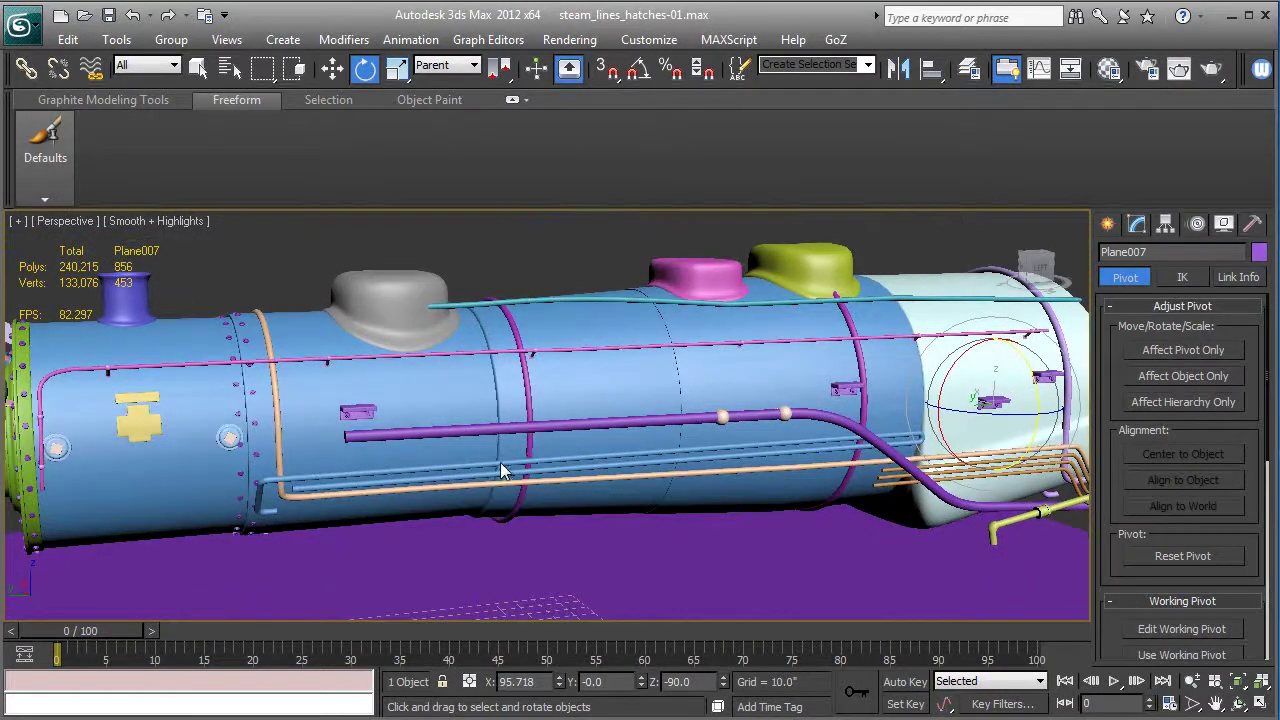
left_click(115, 17)
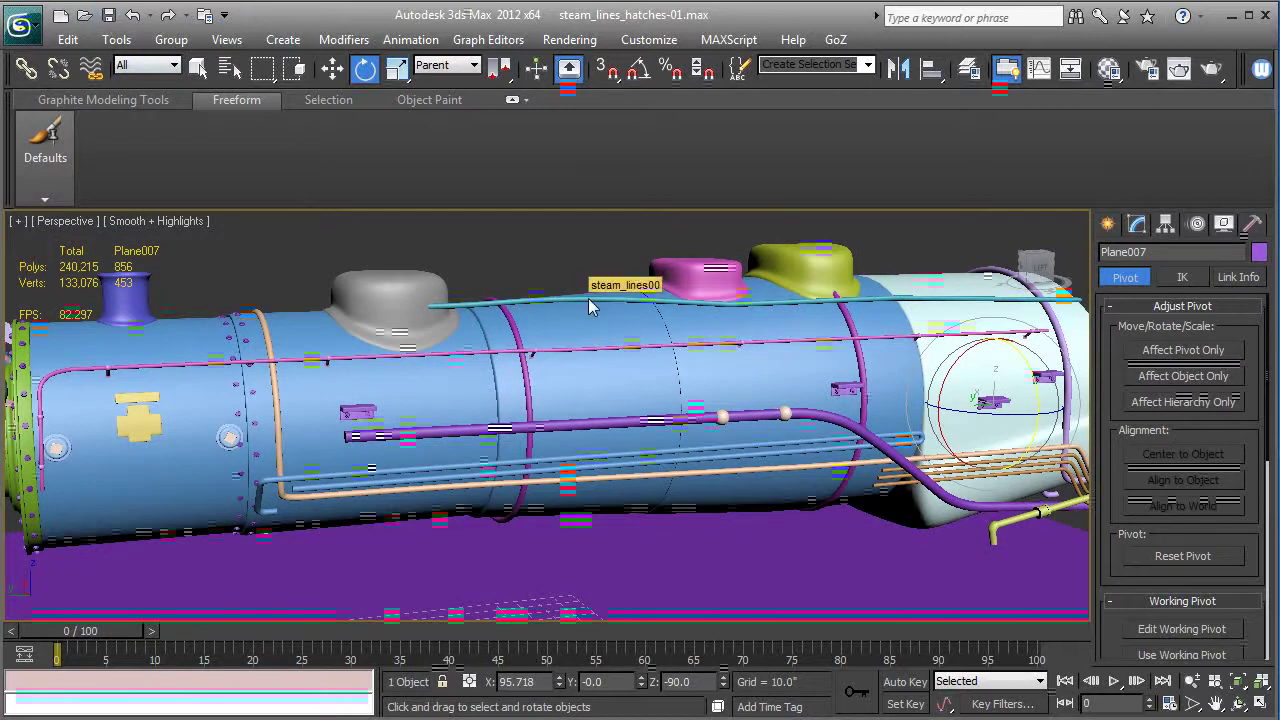
- Select all four brackets along the boiler in the wireframe Left view, leaving out the bolts
key("l")
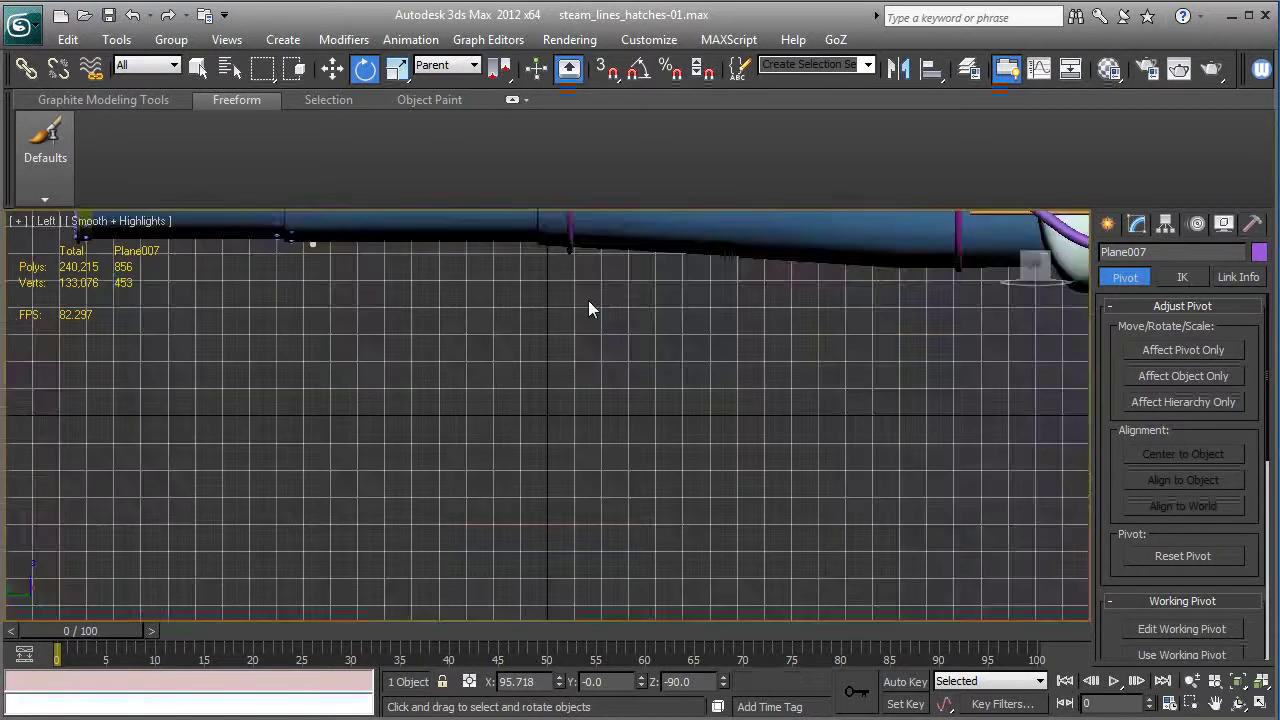
key("z")
key("F3")
middle_click_drag(534, 423, 621, 448)
scroll(621, 448, "down", 2)
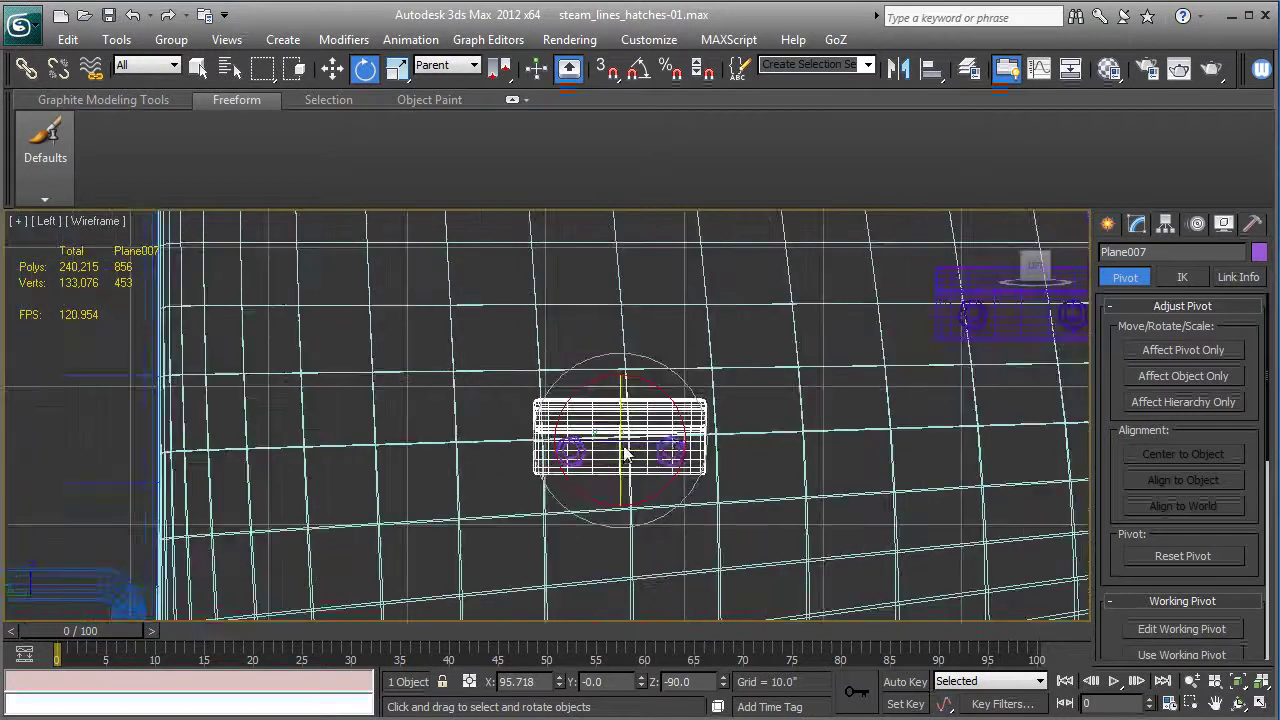
left_click(936, 270, "ctrl")
scroll(648, 360, "down", 2)
middle_click_drag(250, 356, 547, 385)
left_click(521, 347, "ctrl")
middle_click_drag(118, 366, 660, 376)
scroll(660, 376, "down", 2)
middle_click_drag(275, 373, 728, 386)
middle_click_drag(106, 380, 414, 385)
left_click(292, 395, "ctrl")
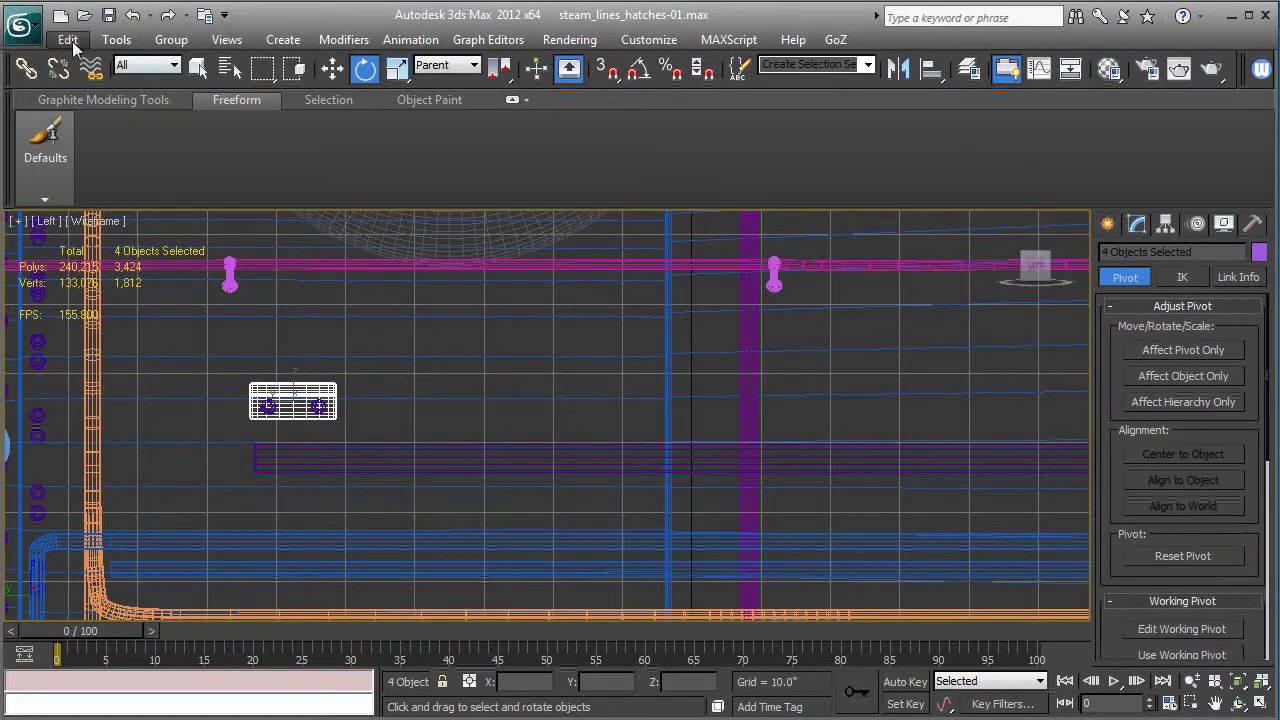
- Rename the four selected brackets with the base name step, numbered from 0 in increments of 1
left_click(113, 40)
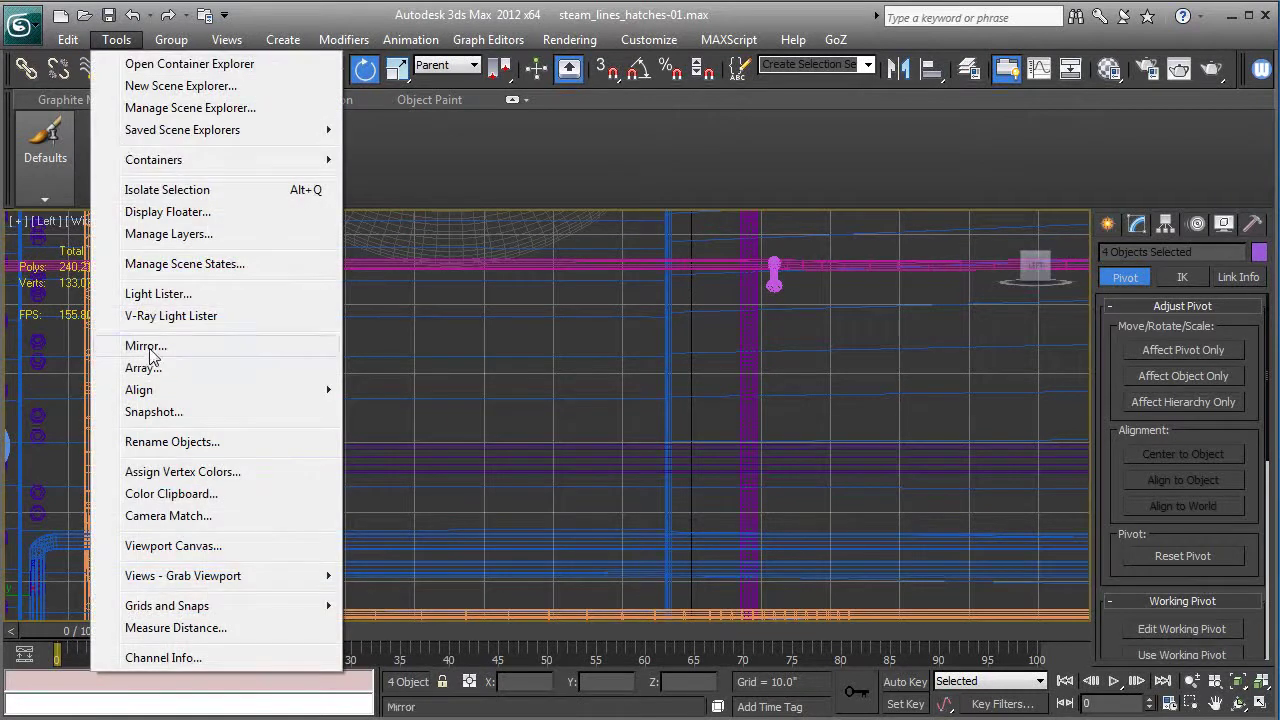
left_click(158, 441)
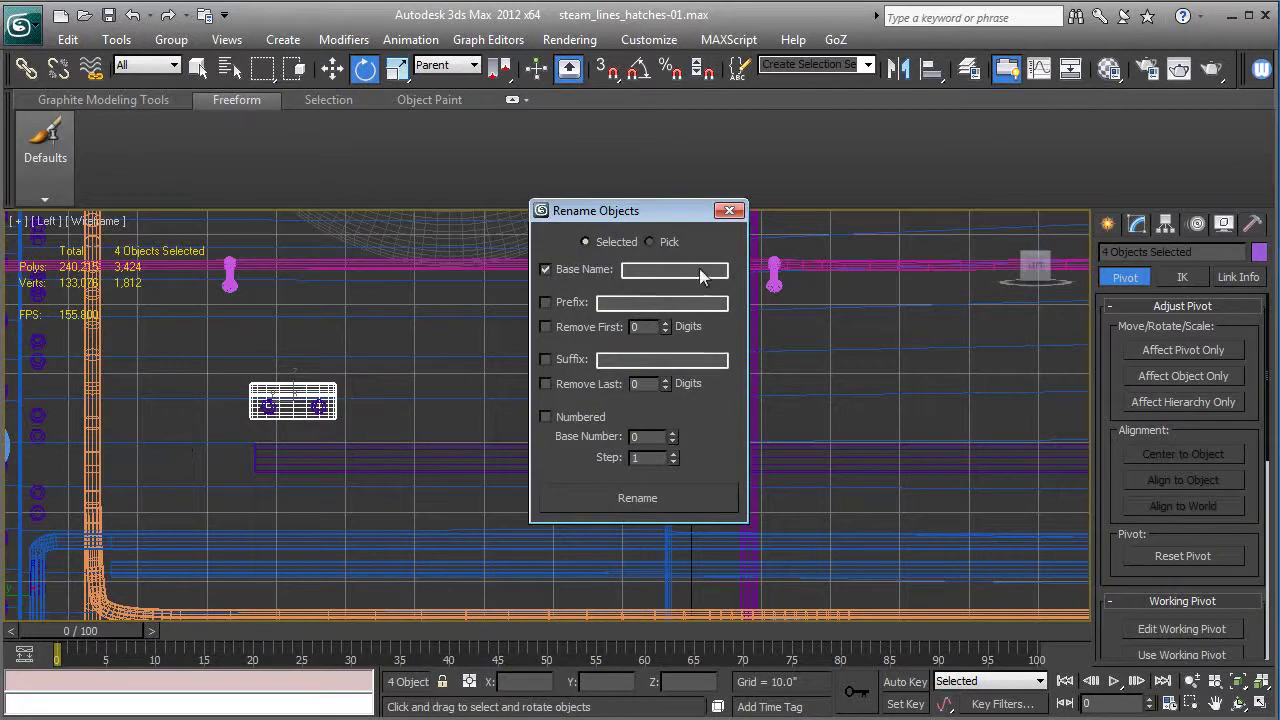
left_click(656, 270)
left_click(545, 416)
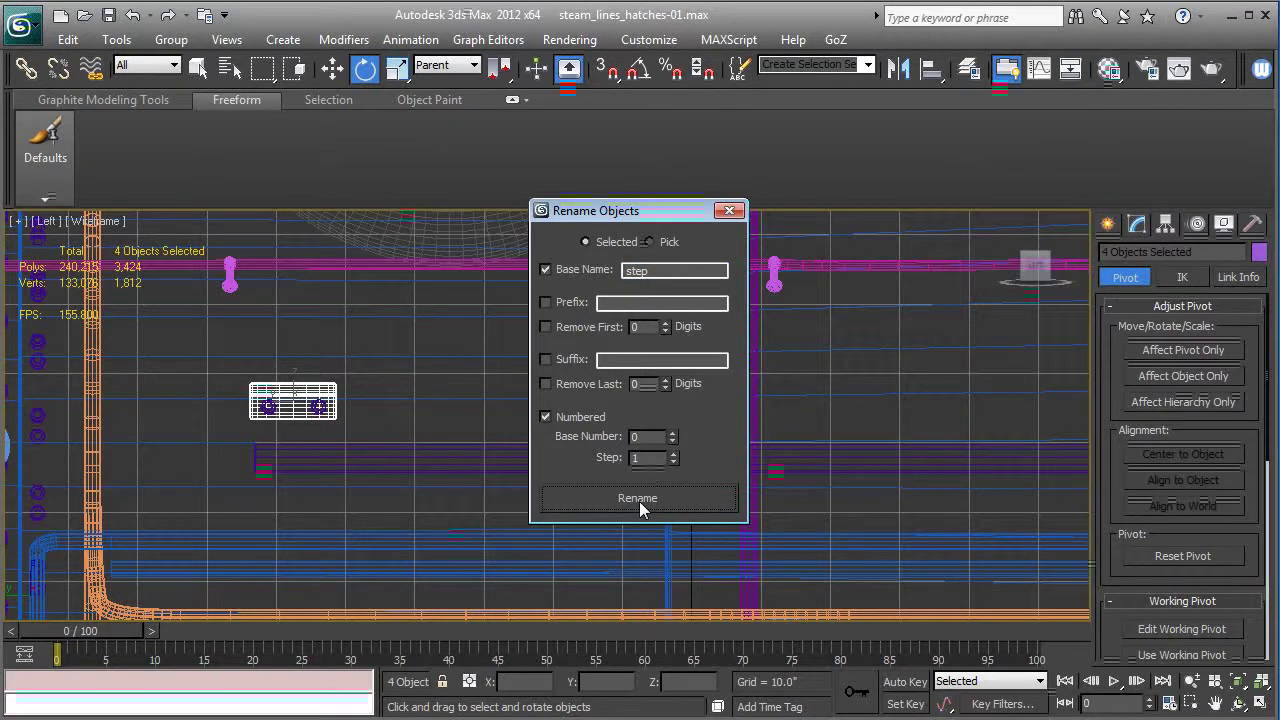
left_click(639, 500)
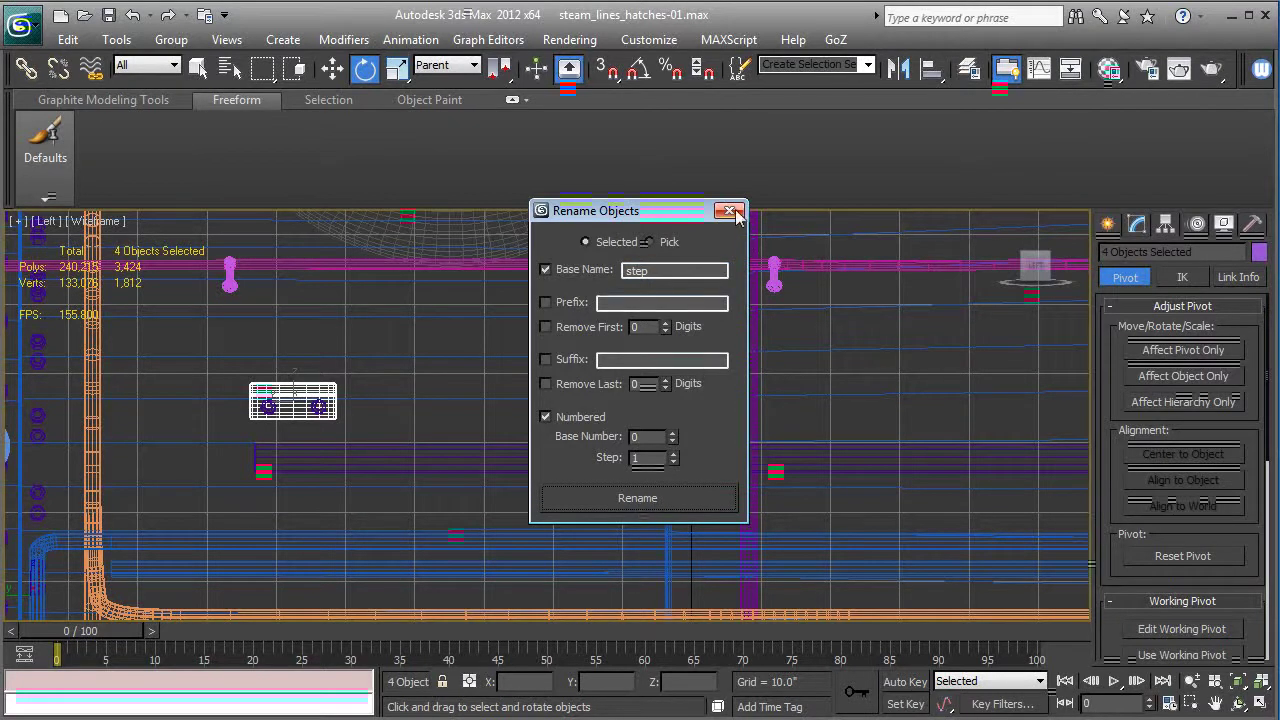
left_click(727, 211)
- Return to a shaded Perspective view showing the whole boiler
mouse_move(763, 357)
middle_mouse_down()
mouse_move(677, 362)
mouse_move(510, 449)
mouse_move(550, 457)
mouse_move(757, 420)
mouse_move(712, 412)
middle_mouse_up()
key("p")
scroll(664, 352, "down", 8)
key("F3")
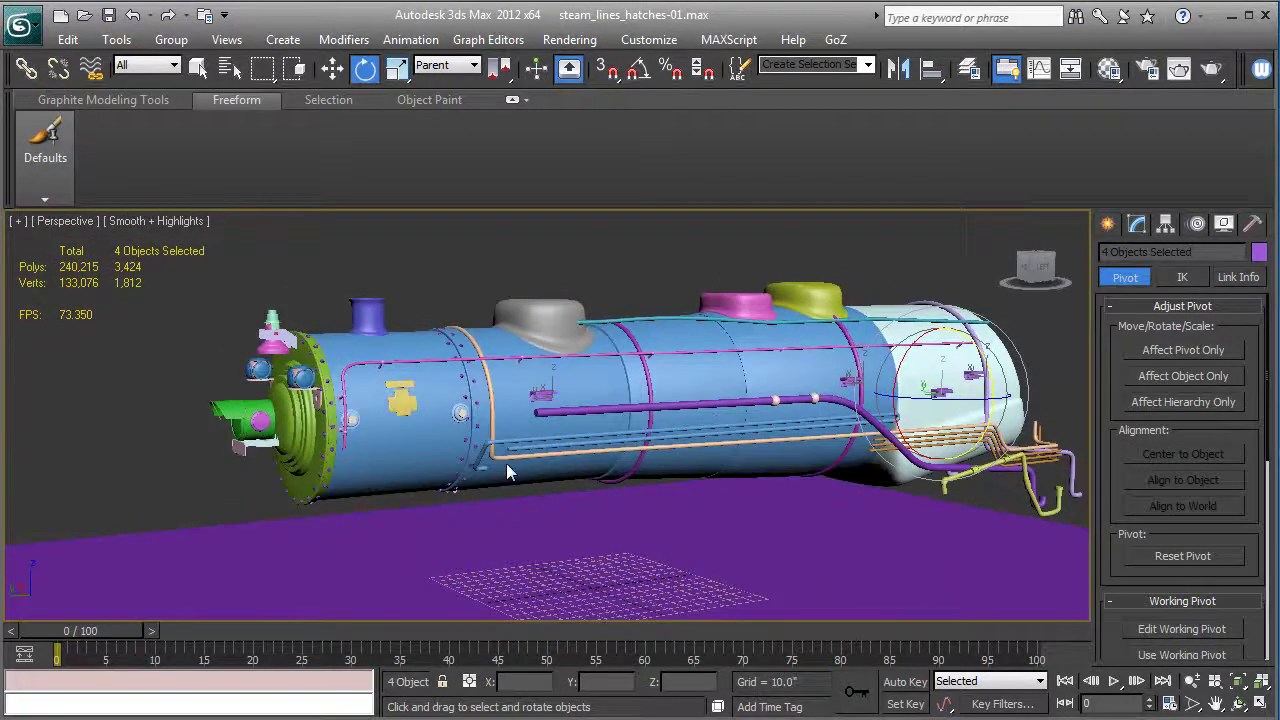